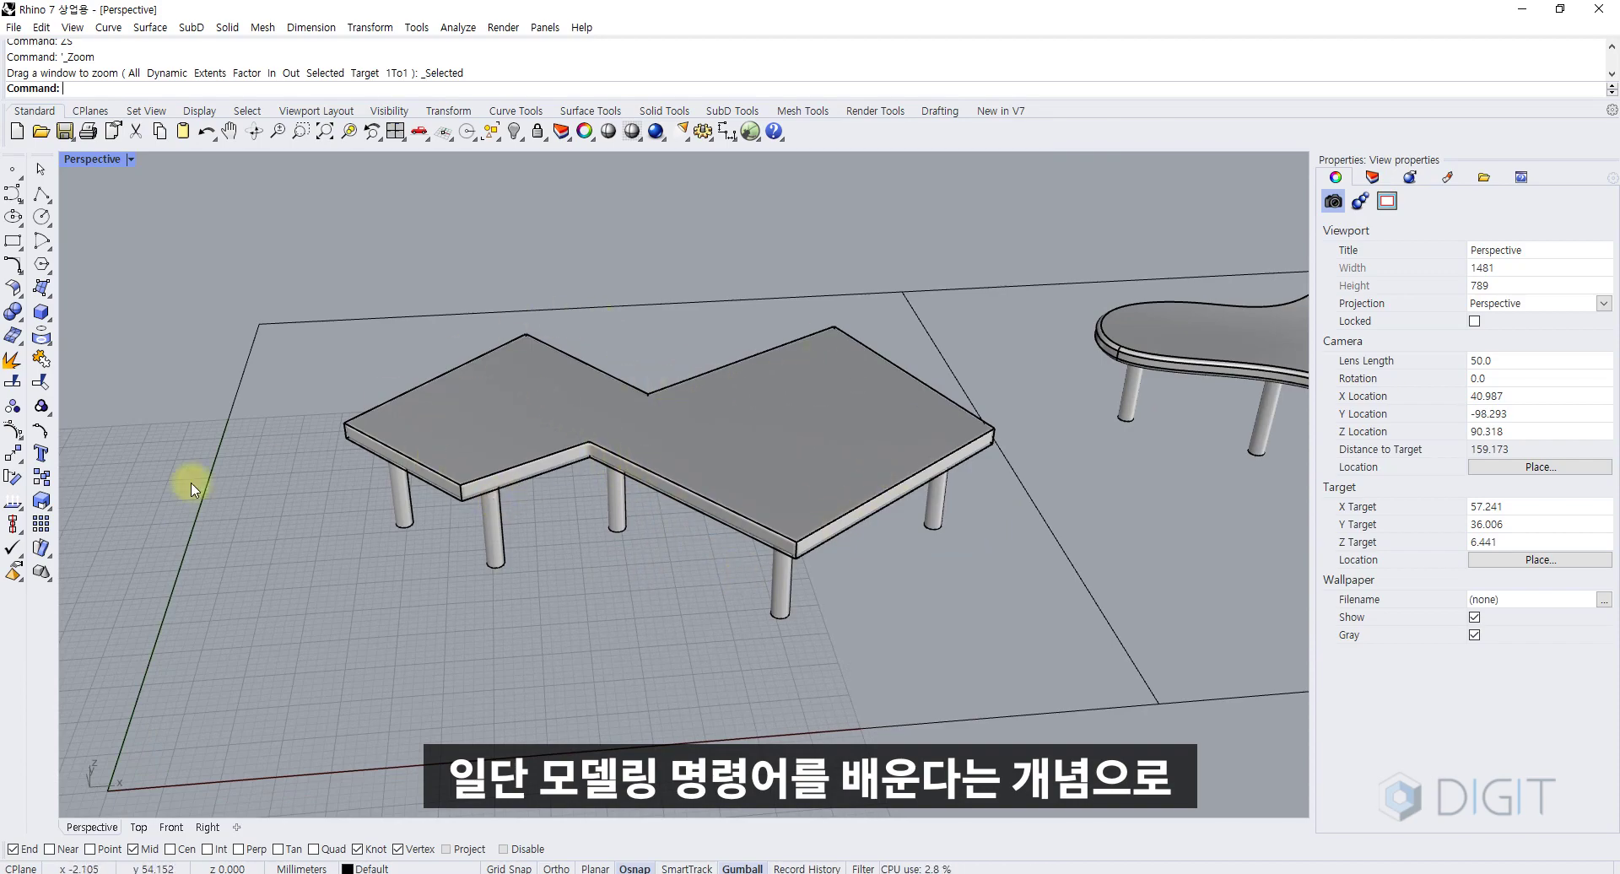
- Inspect the angular tabletop's edges up close in Rendered display mode, and return the viewport to Shaded mode
right_click_drag(800, 501, 755, 479)
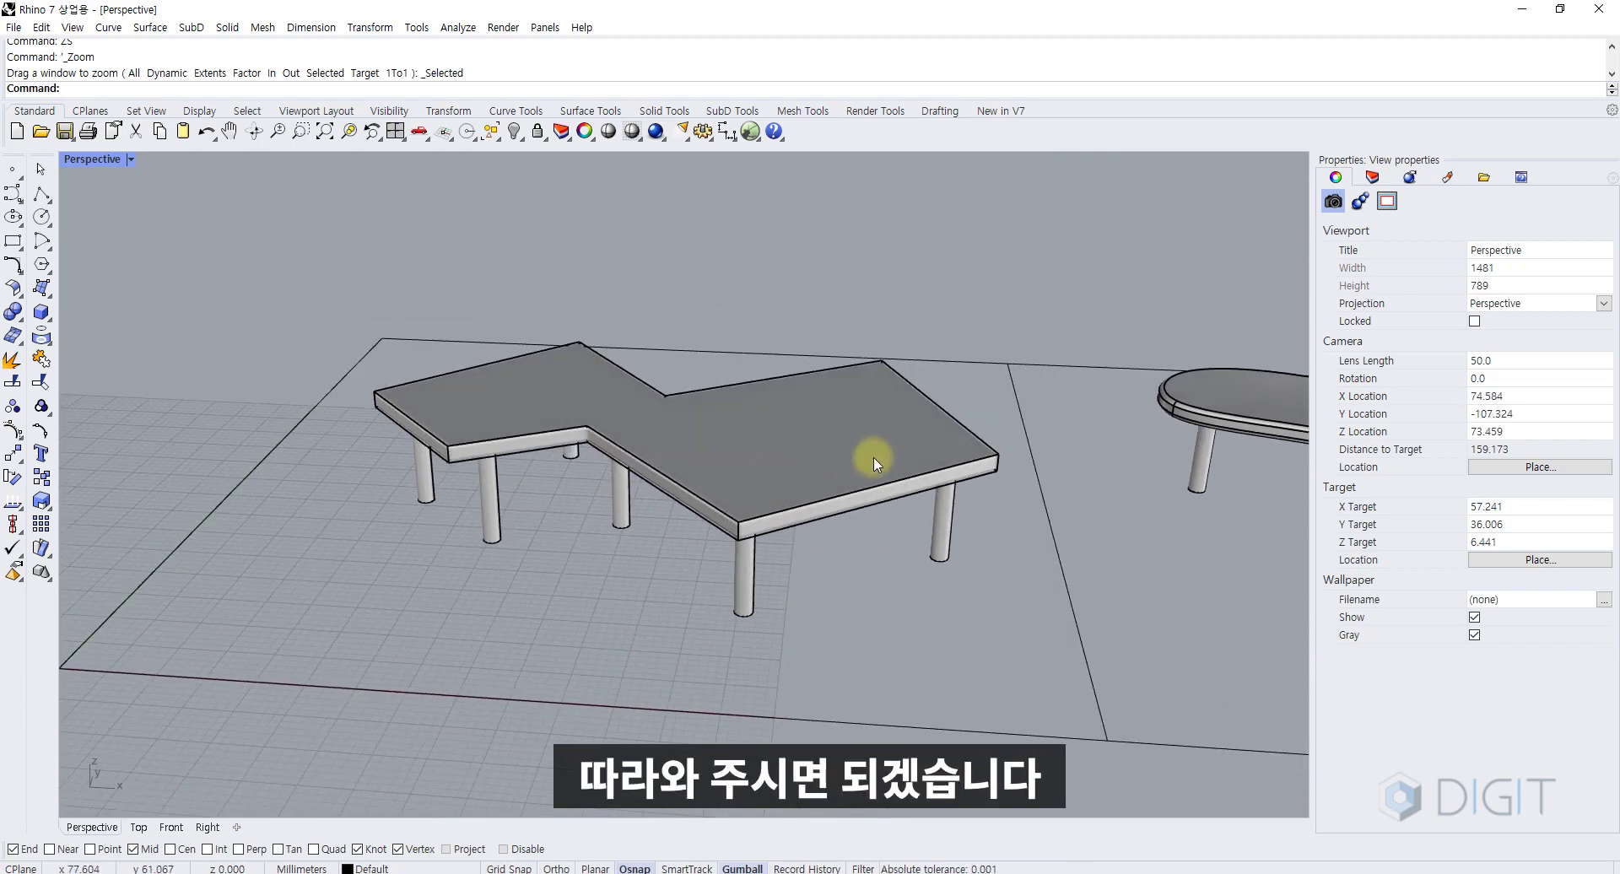
scroll(1019, 460, "up", 4)
scroll(916, 432, "up", 4)
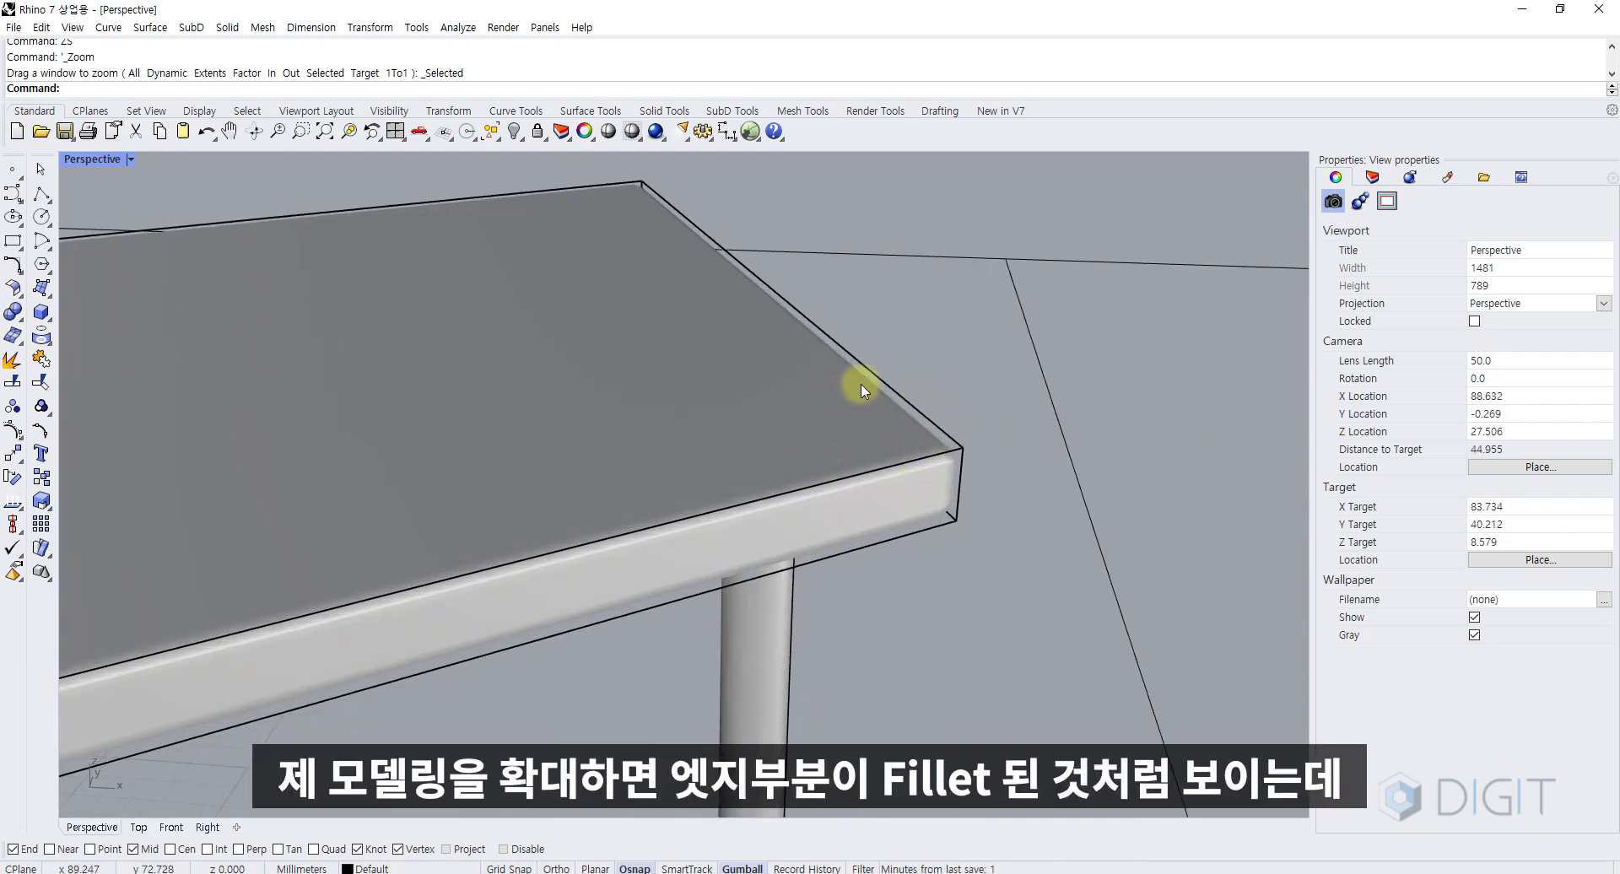
mouse_move(874, 471)
right_mouse_down()
mouse_move(897, 481)
mouse_move(903, 444)
mouse_move(901, 464)
right_mouse_up()
left_click(92, 158)
left_click(154, 264)
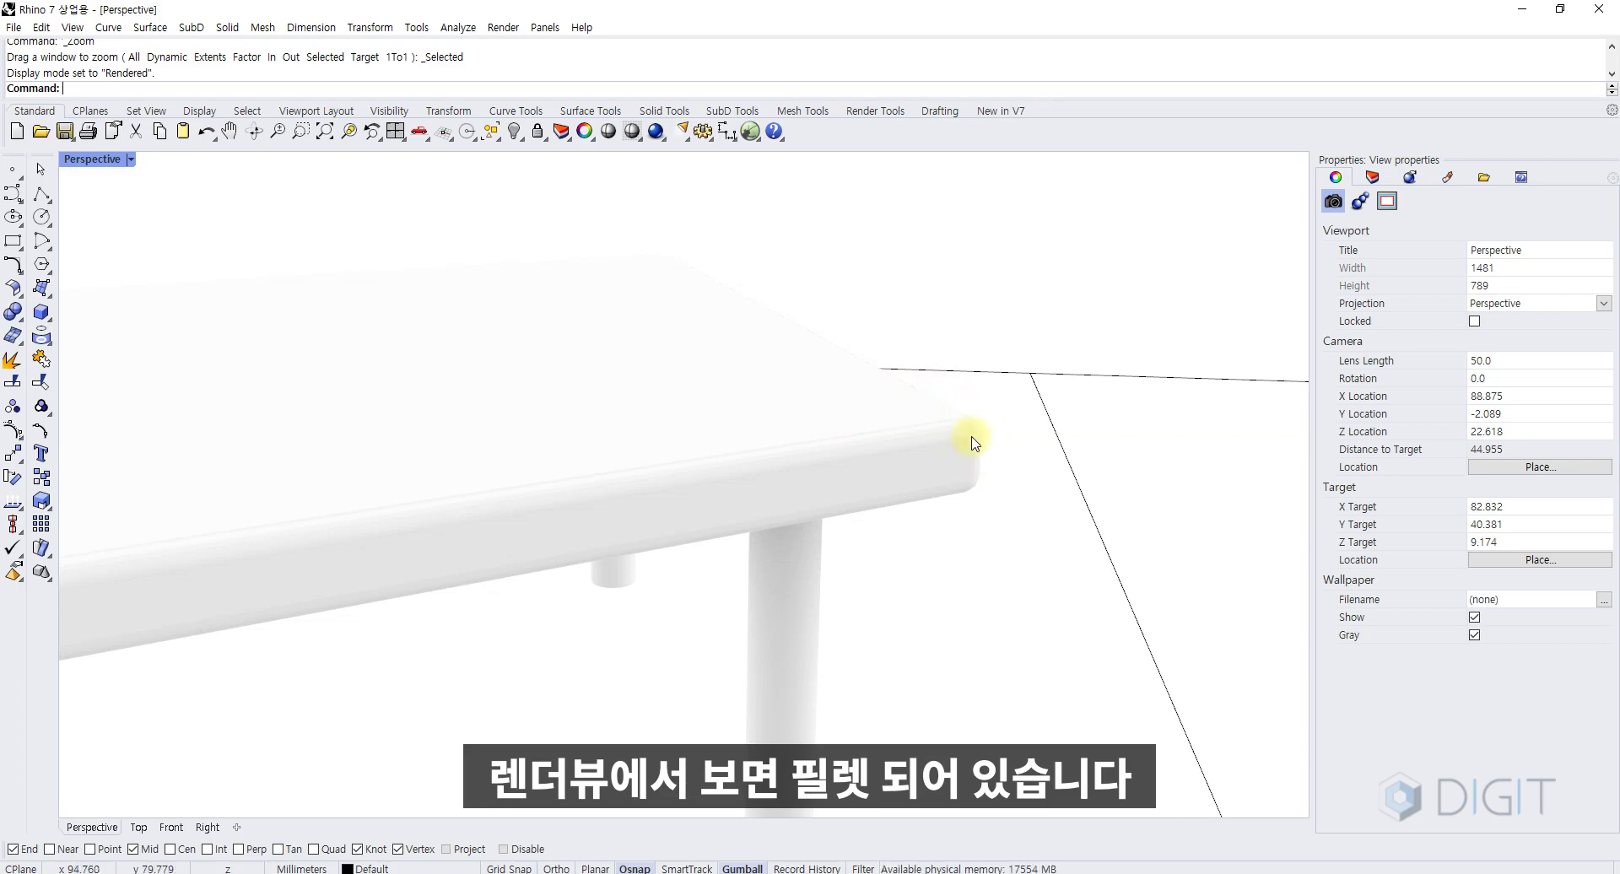
left_click(101, 162)
left_click(149, 239)
- Compare the angular table with the curved table by selecting each tabletop and viewing both together
left_click(751, 322)
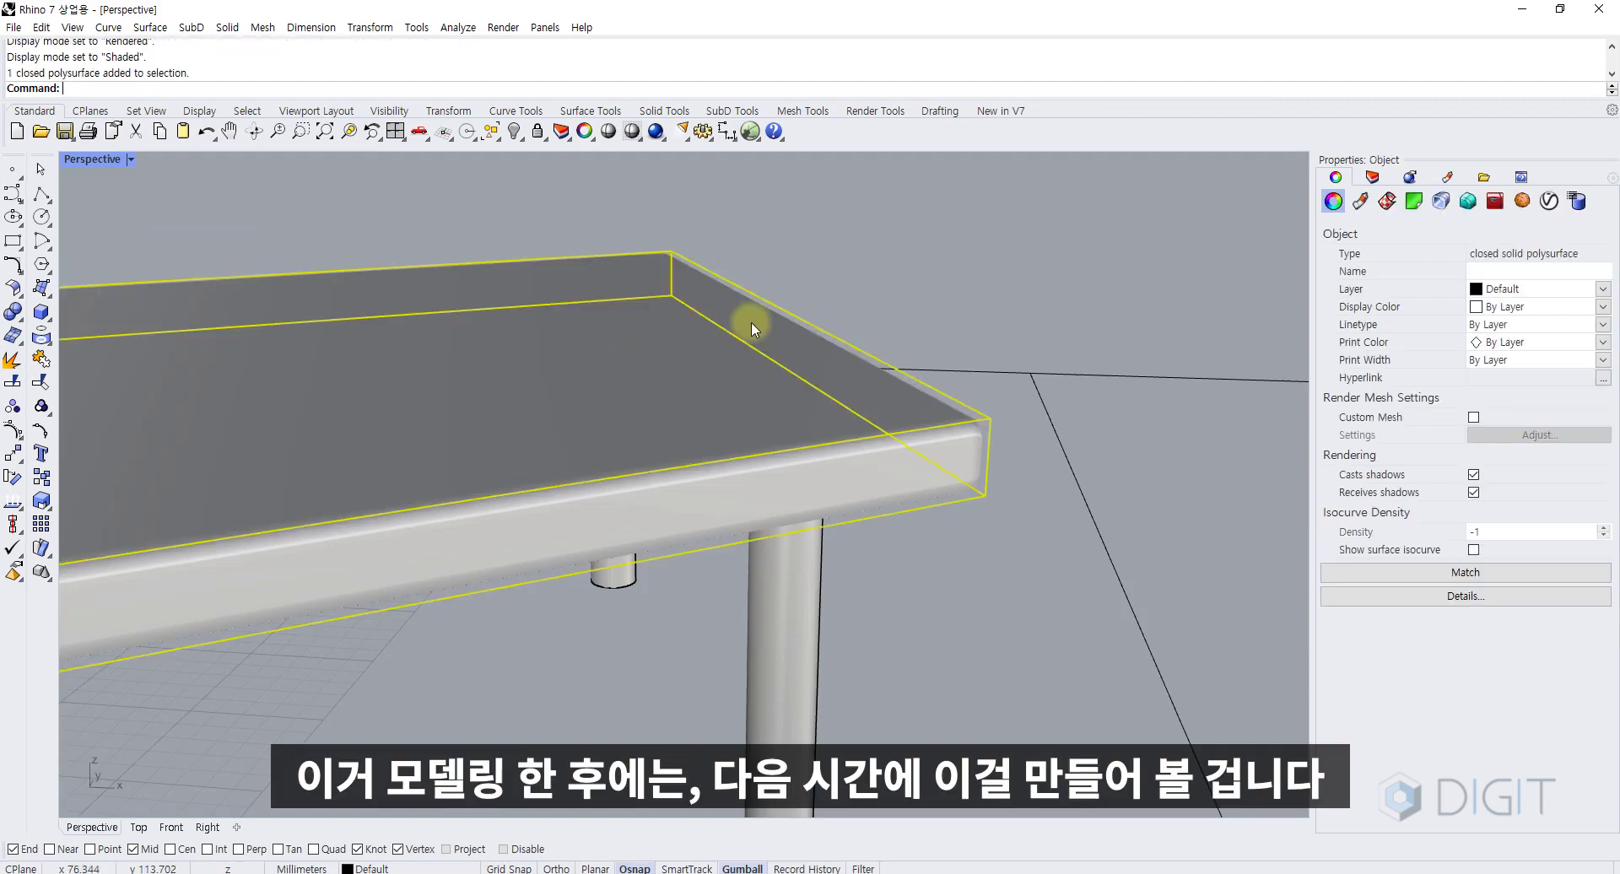
left_click(806, 302)
scroll(807, 302, "down", 8)
right_click_drag(806, 302, 715, 408)
right_click_drag(836, 371, 498, 435)
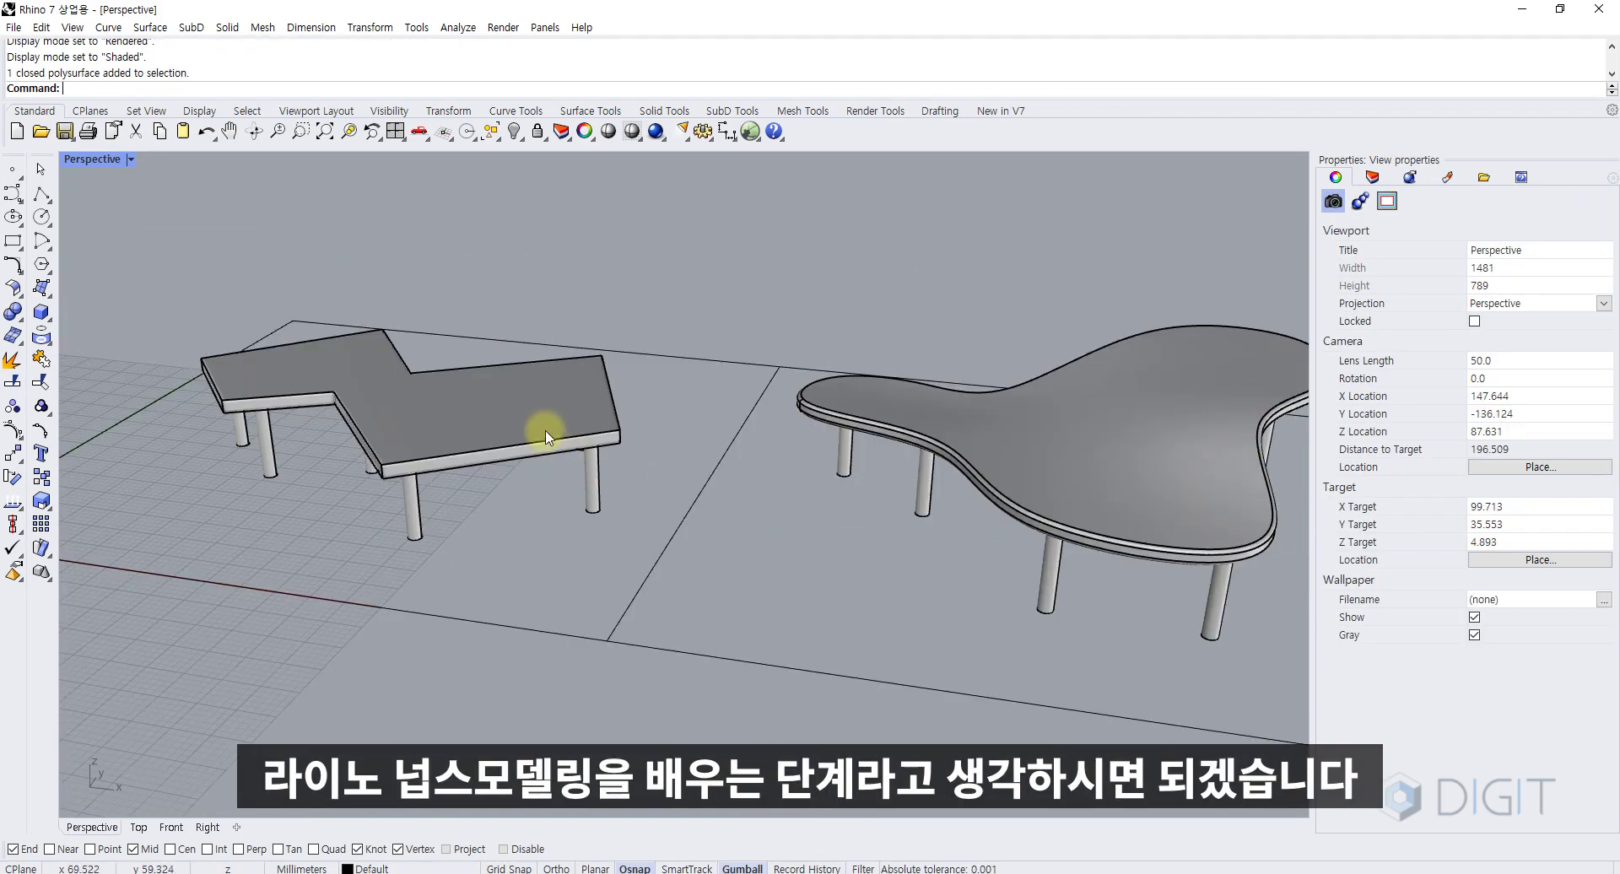
left_click(547, 431)
left_click(866, 406)
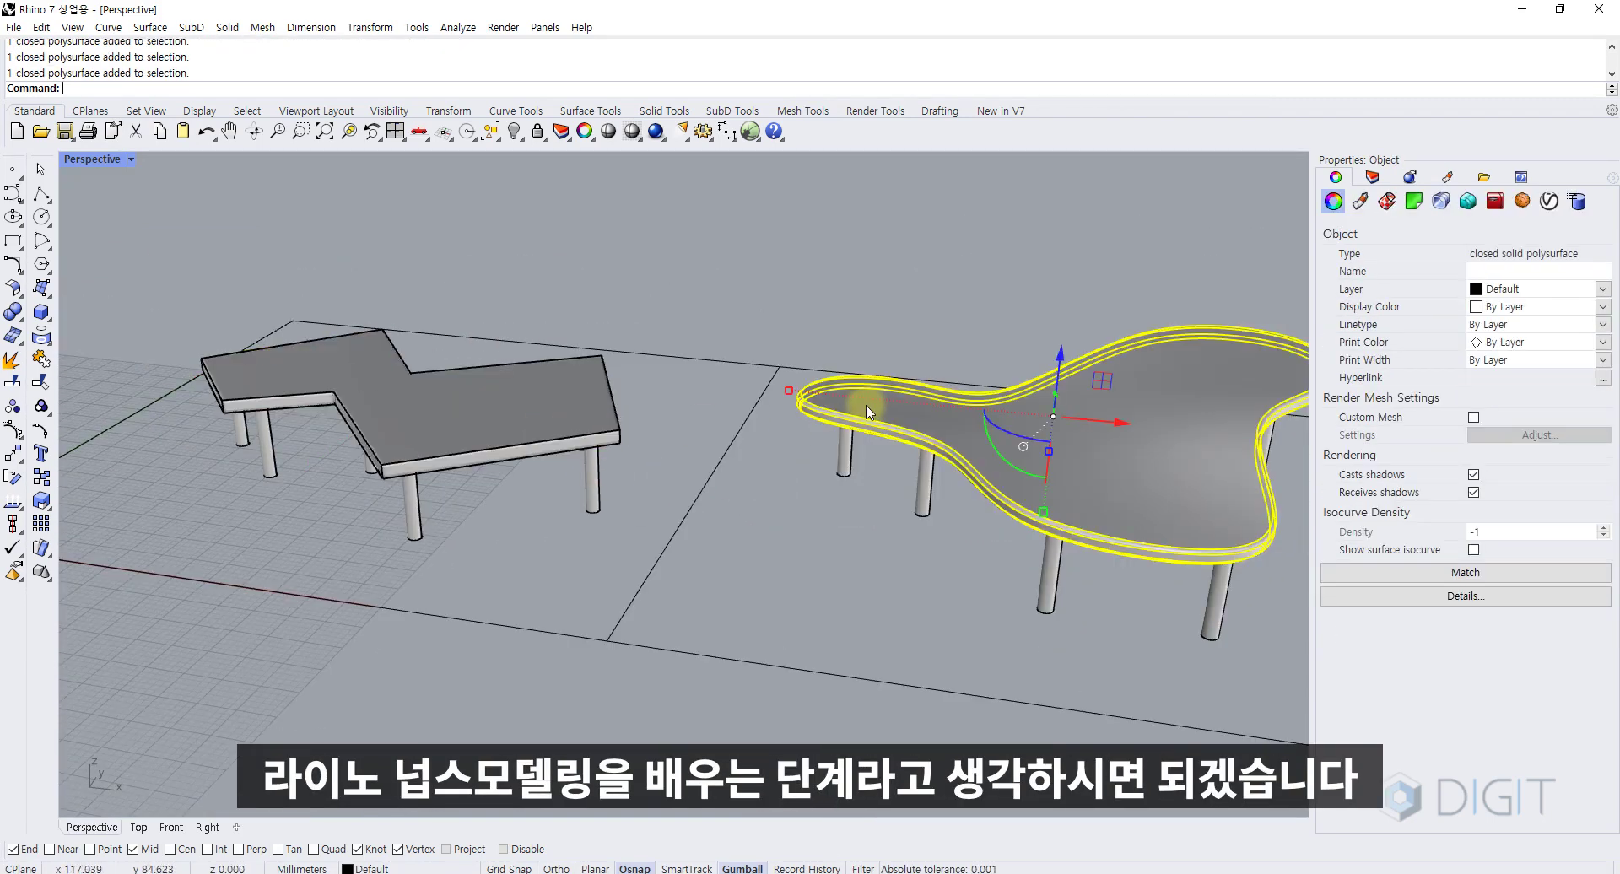
left_click(591, 409)
left_click(831, 410)
left_click(743, 433)
right_click_drag(705, 420, 725, 455, "shift")
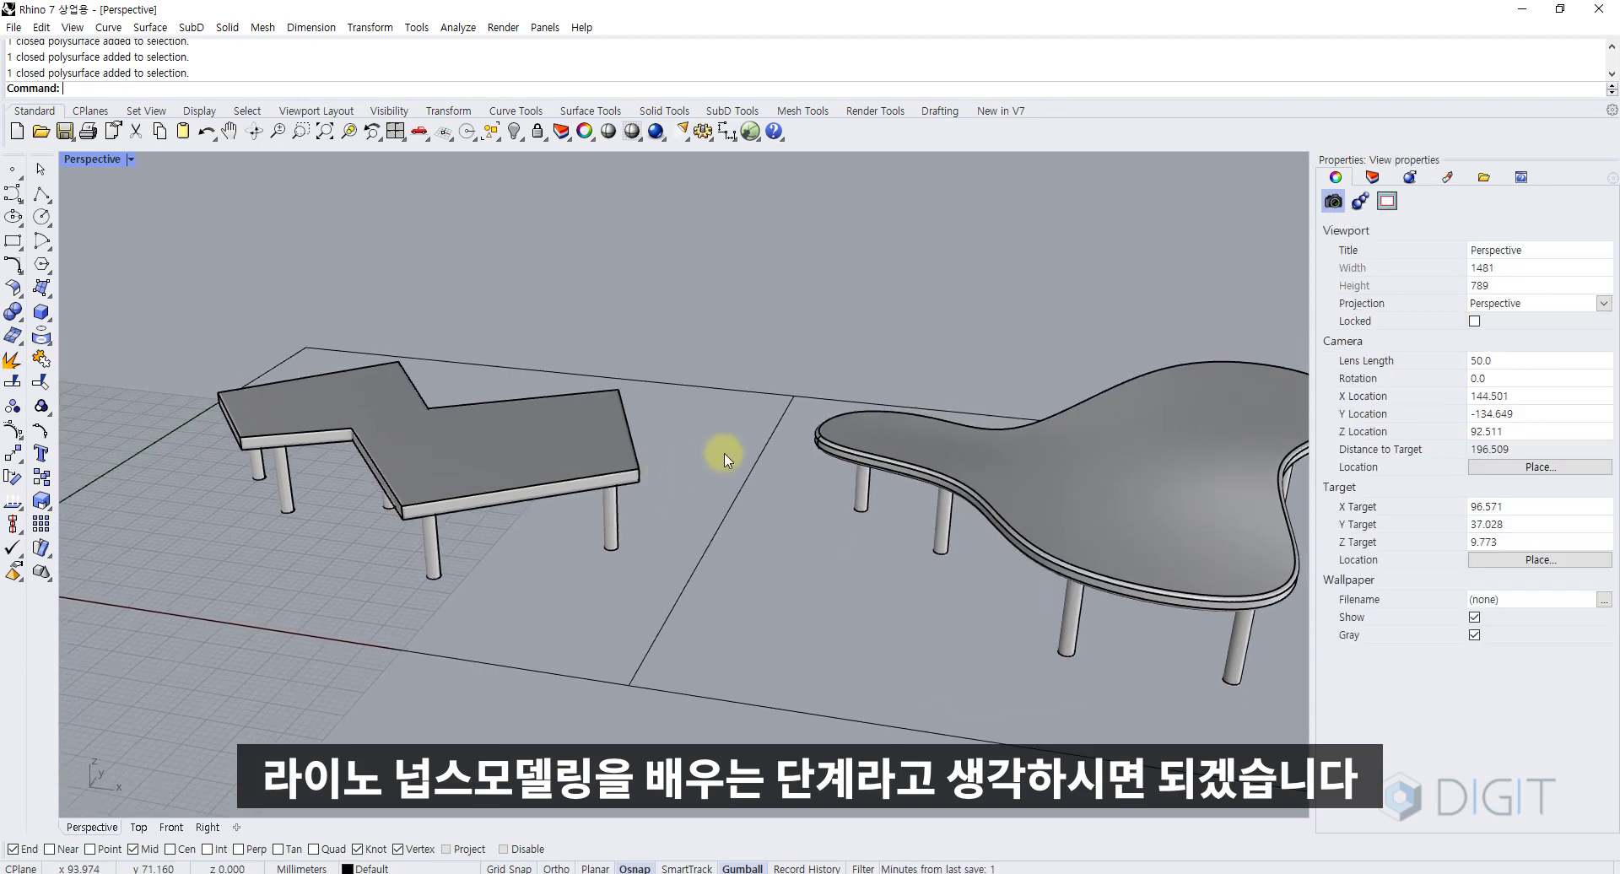
- Examine the curved tabletop's filleted edge, the angular tabletop's softened corner and the base square under the angular table
scroll(724, 458, "up", 8)
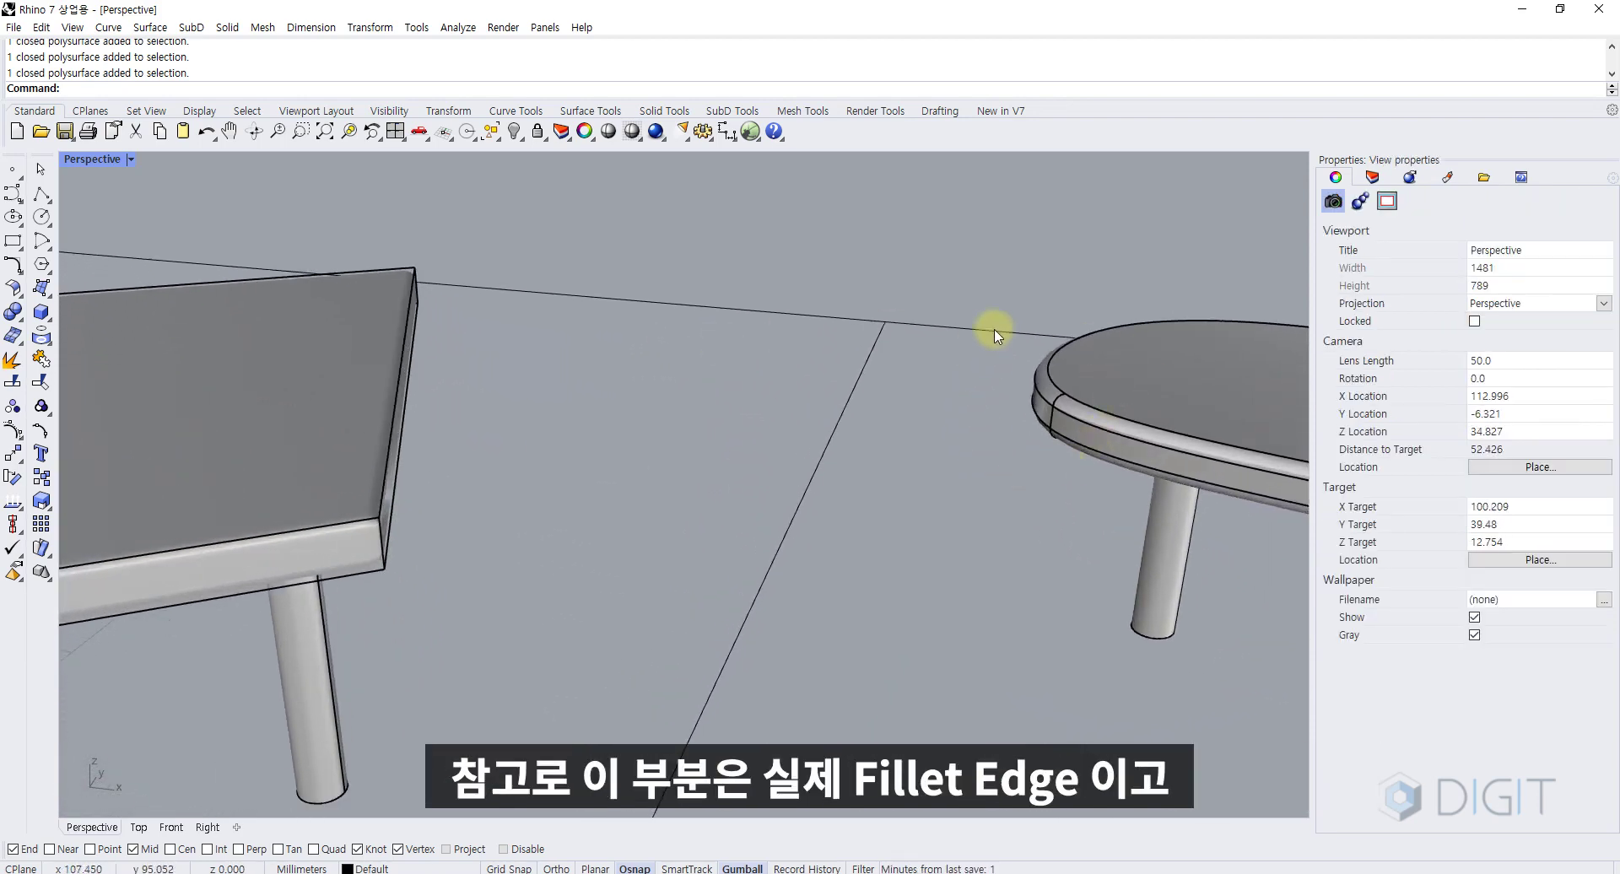
right_click_drag(1049, 379, 692, 555)
scroll(702, 495, "up", 3)
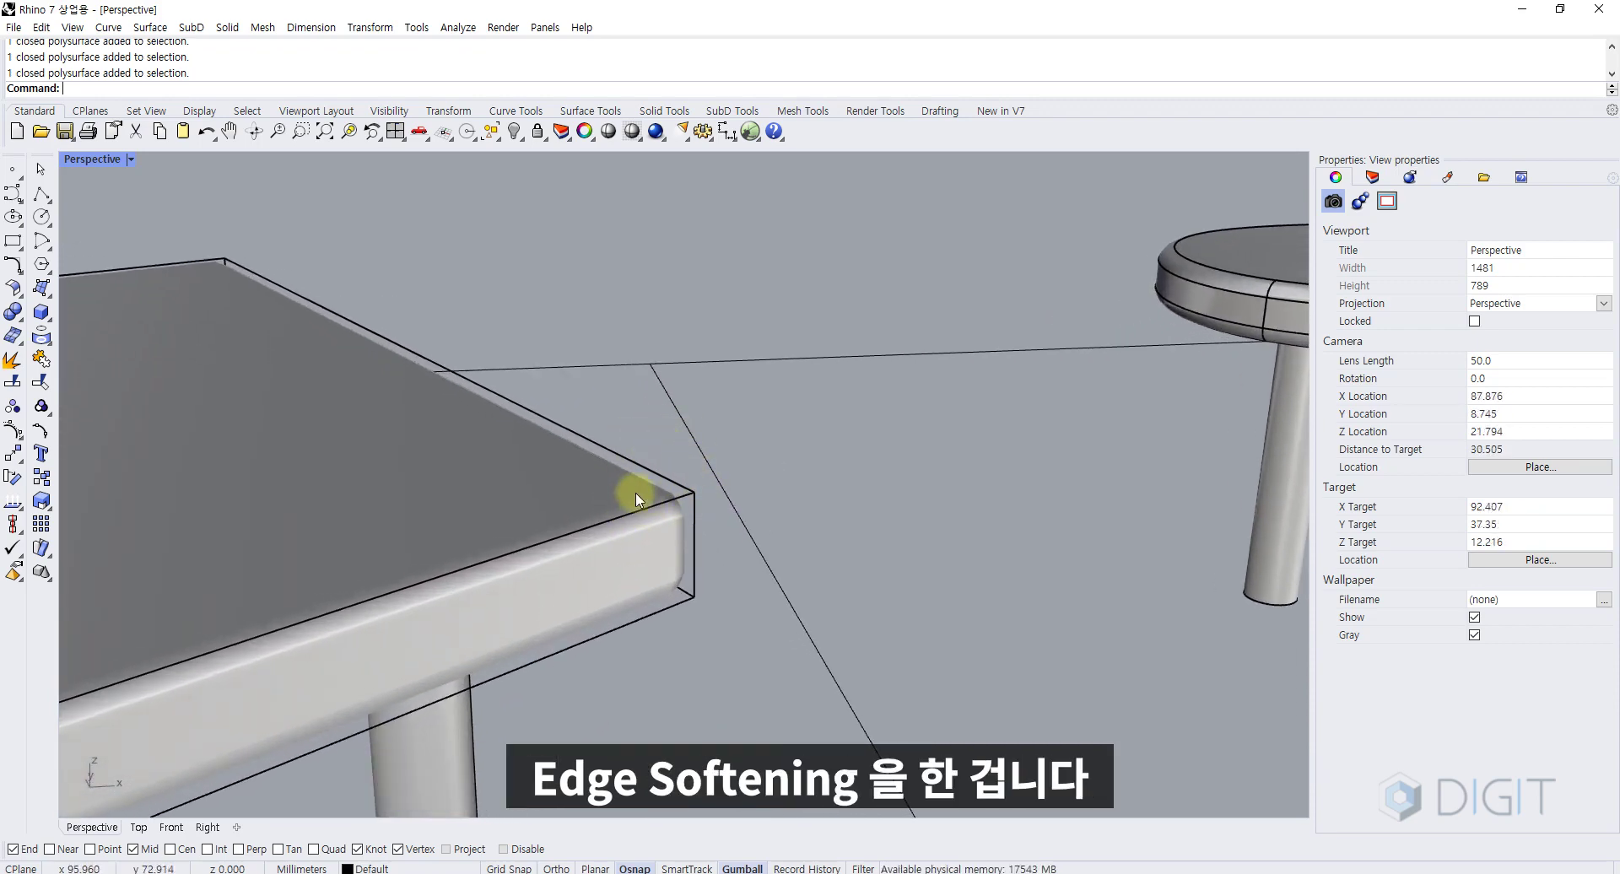
scroll(688, 463, "down", 5)
scroll(687, 462, "down", 10)
right_click_drag(687, 462, 734, 492, "shift")
scroll(734, 492, "down", 6)
scroll(759, 486, "up", 6)
left_click(723, 662)
scroll(712, 705, "down", 8)
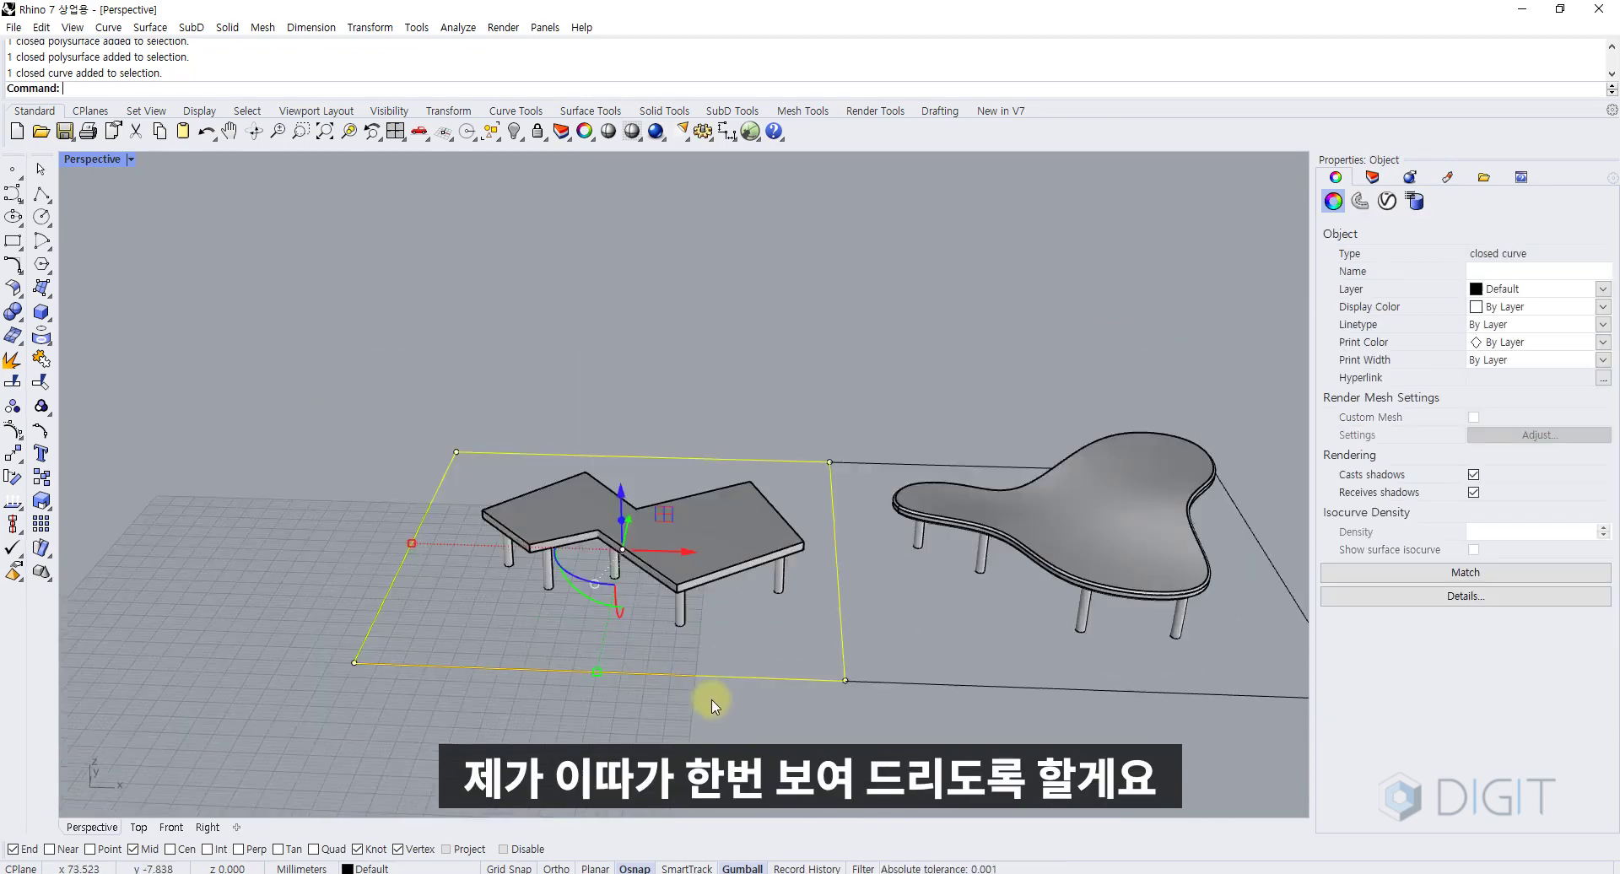
right_click_drag(743, 620, 712, 584)
scroll(752, 662, "up", 5)
left_click(711, 583)
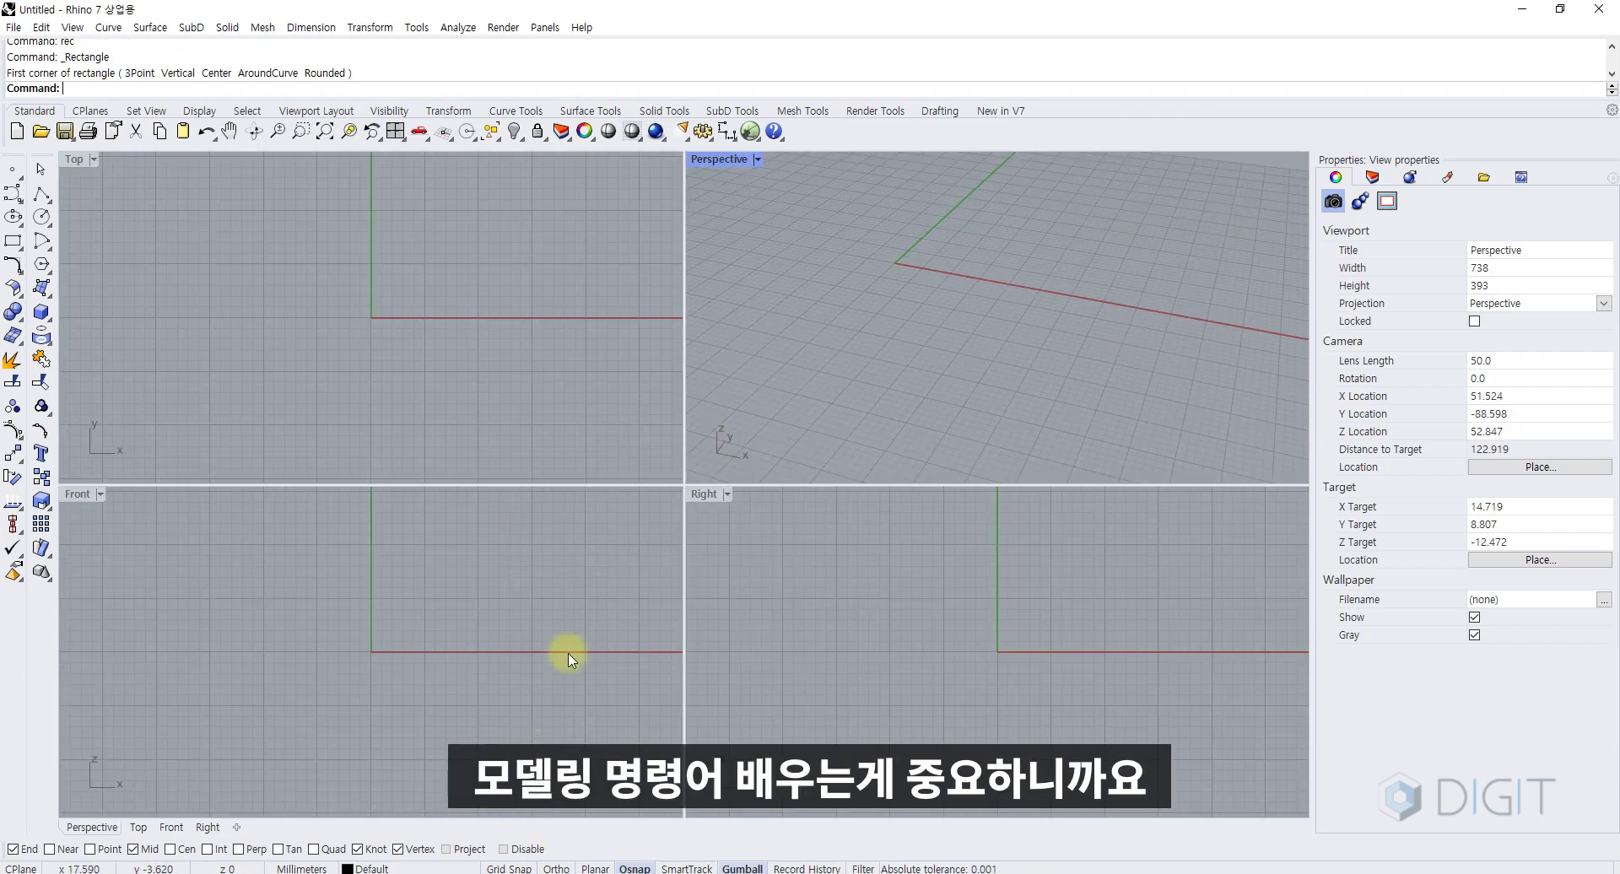
- Maximise the Perspective viewport of the new file and draw a rectangle from the origin 0 to the corner 100,100
double_click(724, 164)
scroll(701, 265, "down", 20)
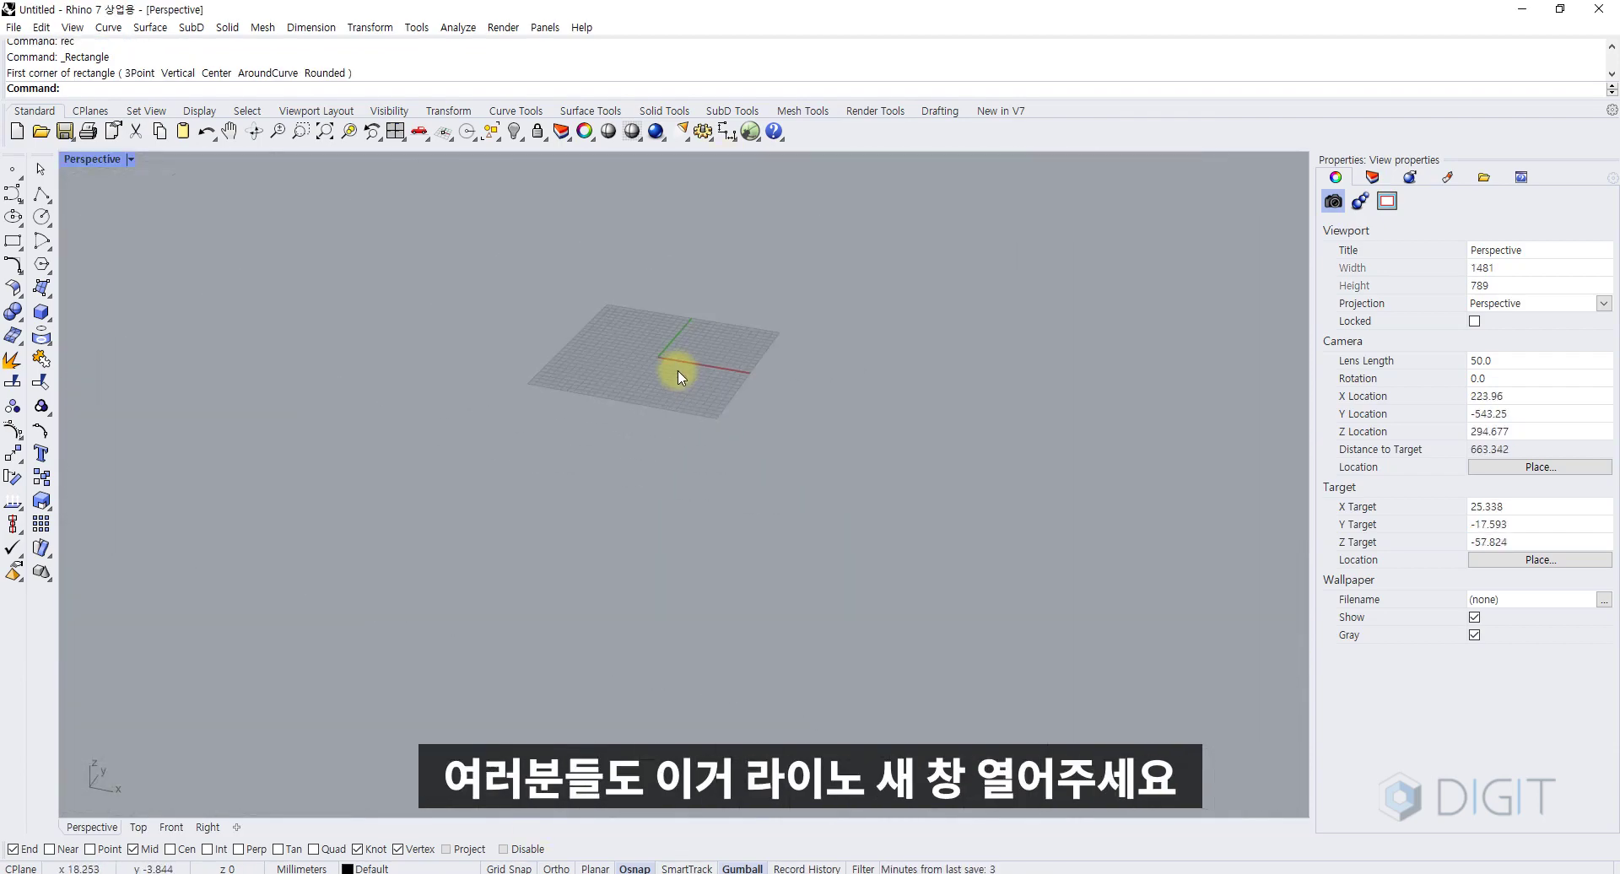
right_click_drag(677, 371, 624, 533)
scroll(639, 489, "up", 6)
scroll(624, 523, "up", 4)
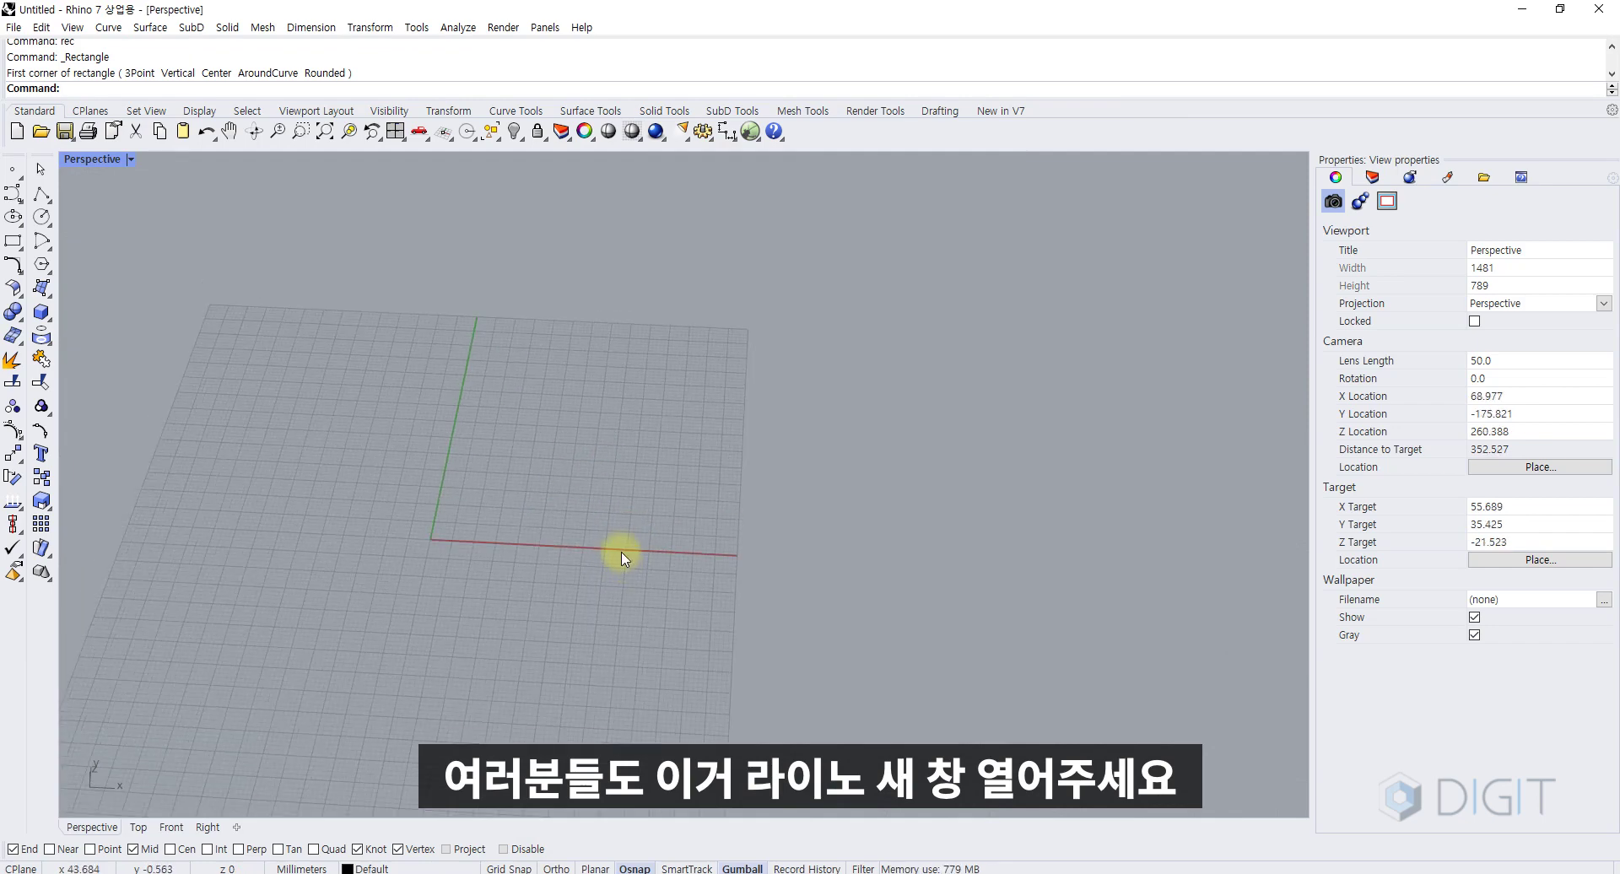
scroll(621, 557, "down", 2)
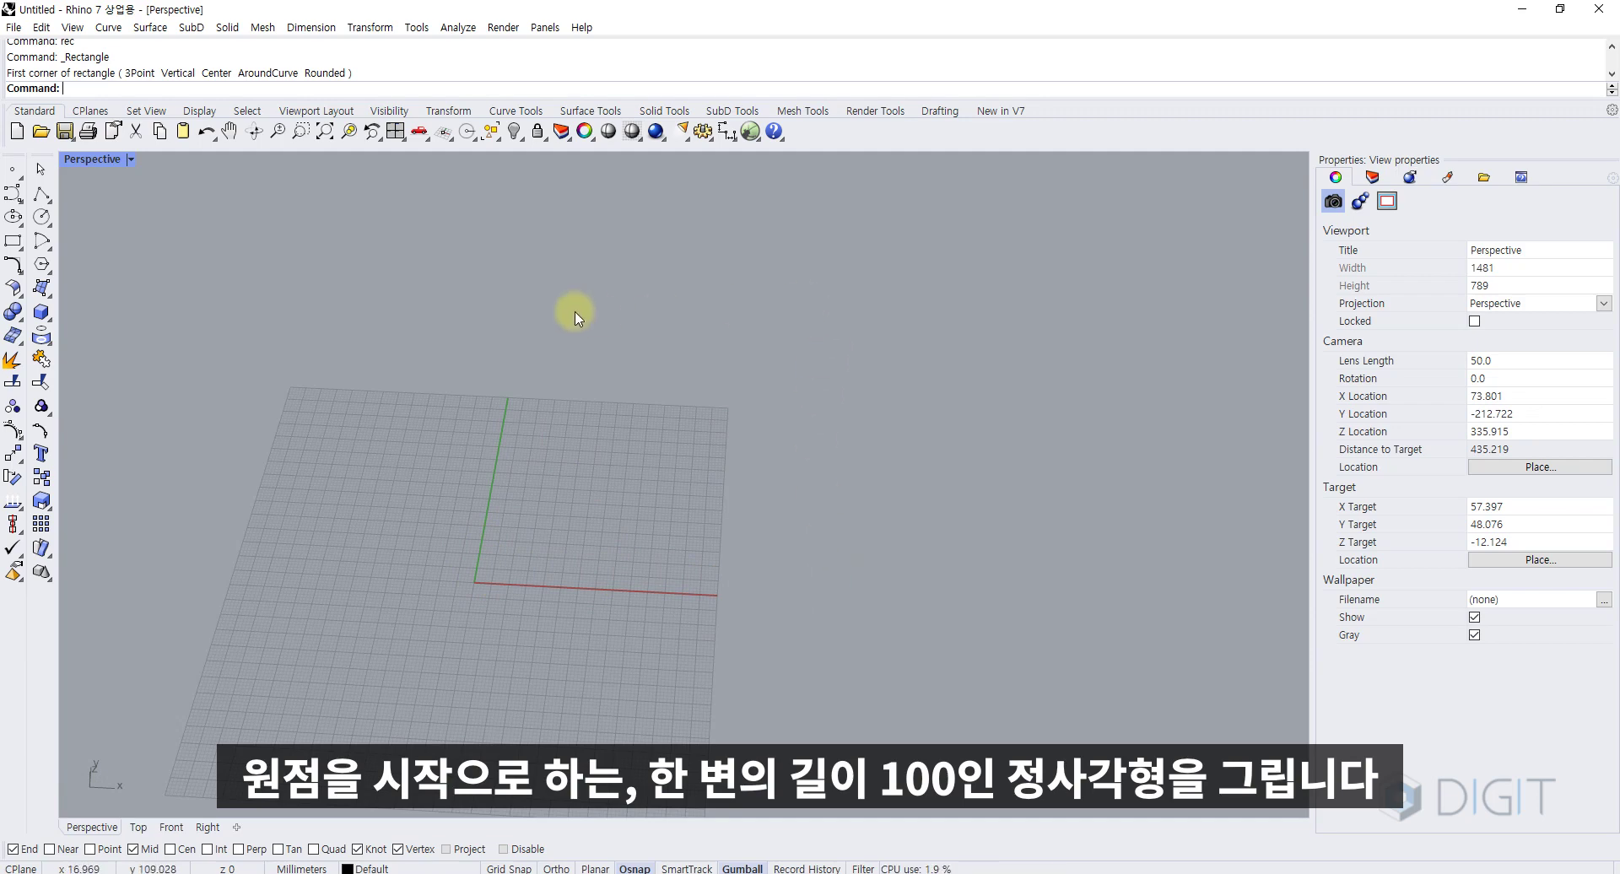
type("ec")
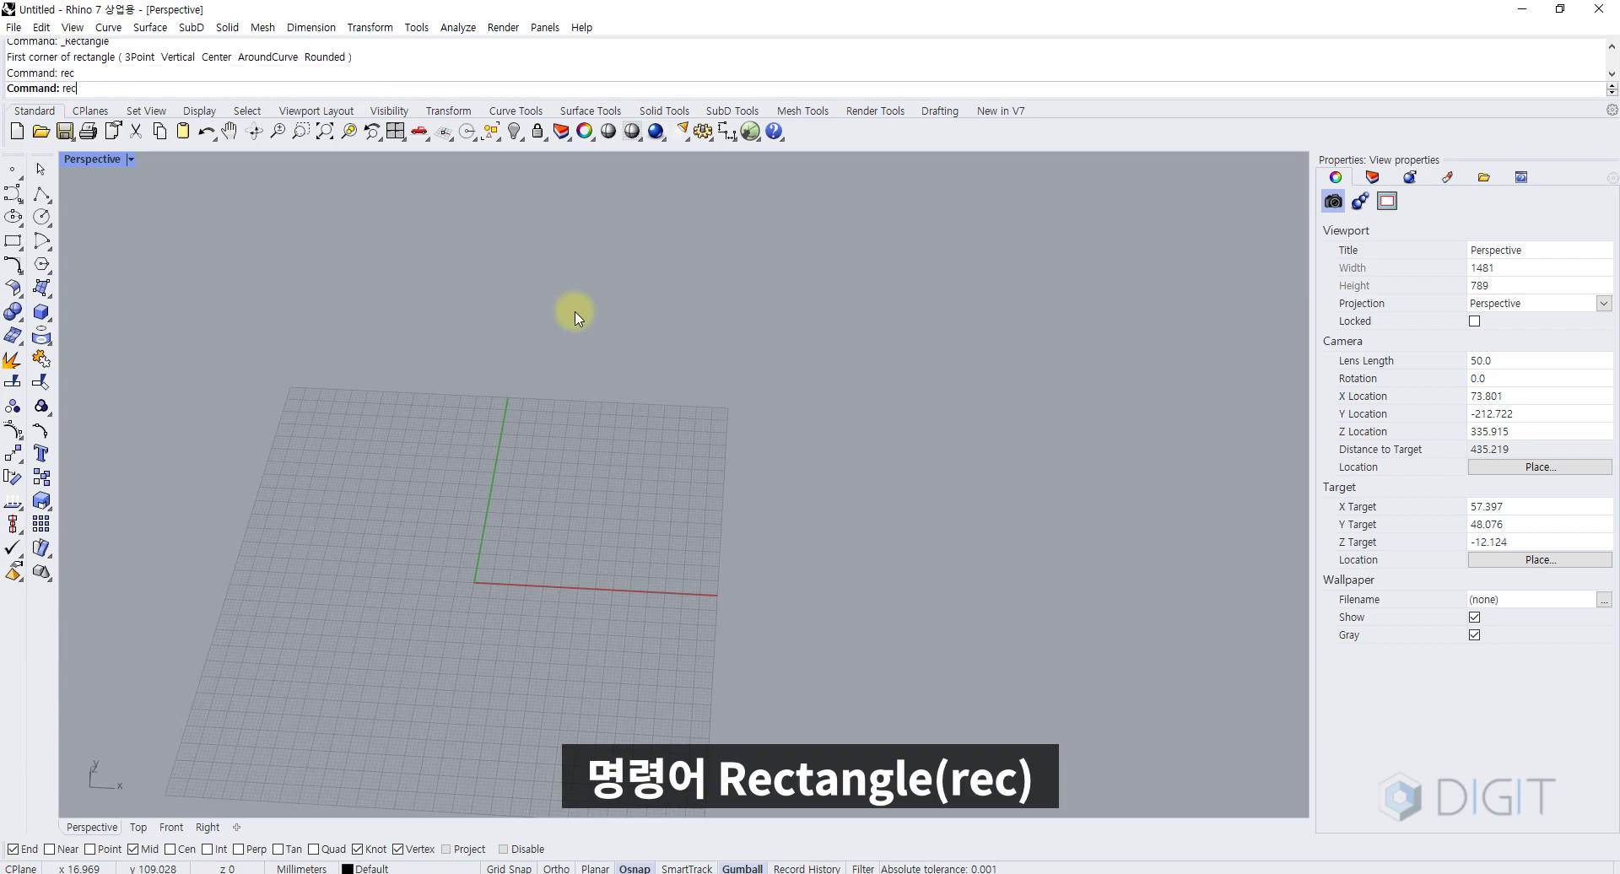
key("Return")
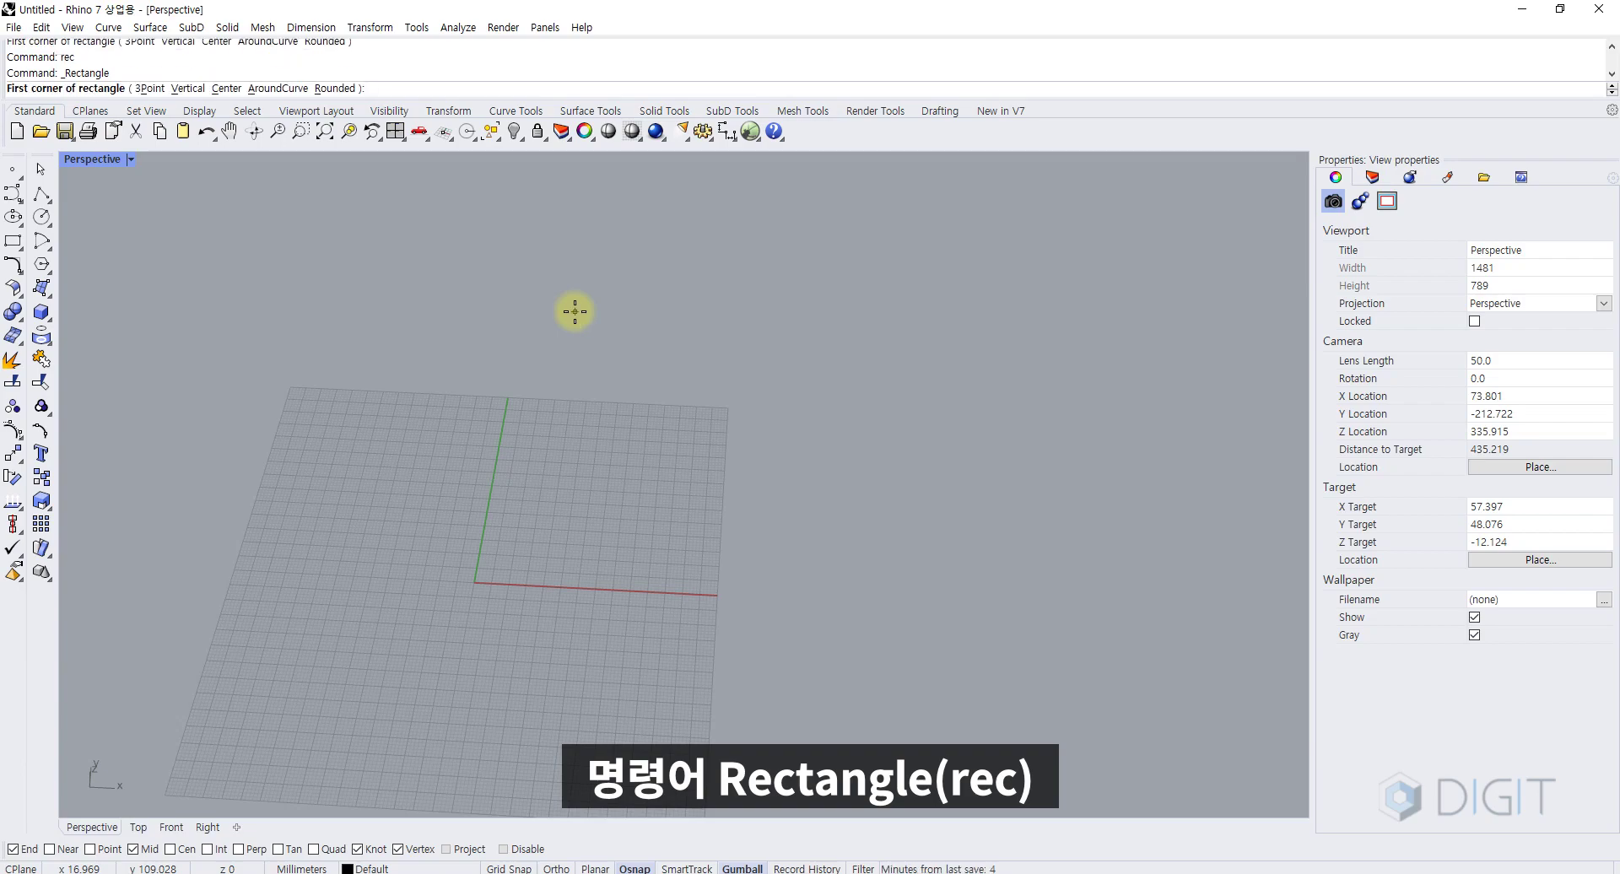
type("0")
key("Return")
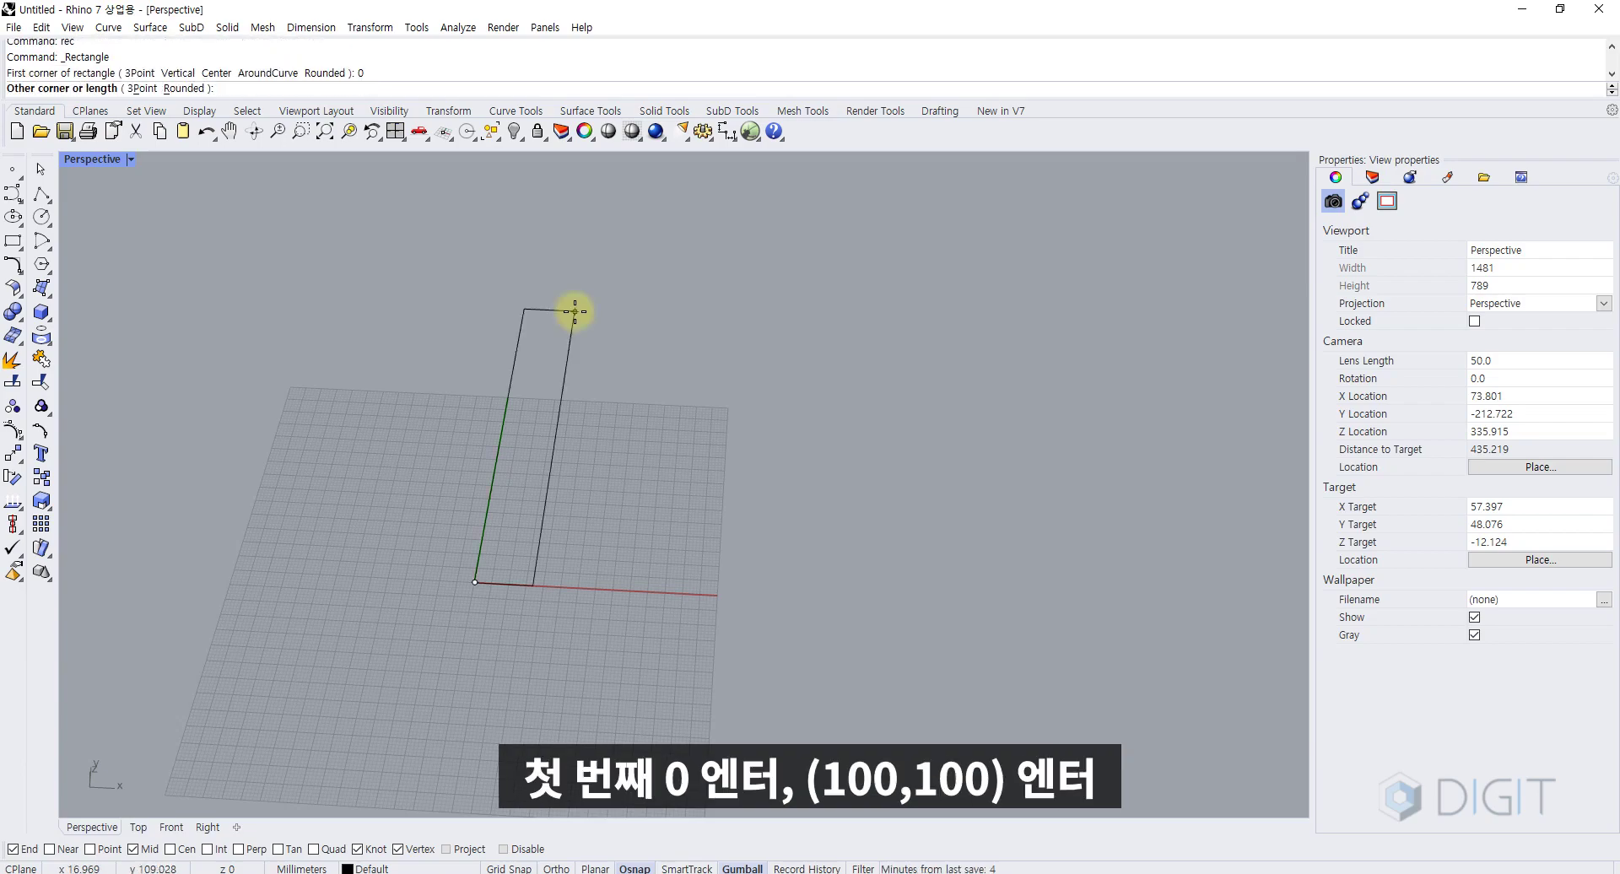
scroll(675, 405, "down", 5)
type("100,100")
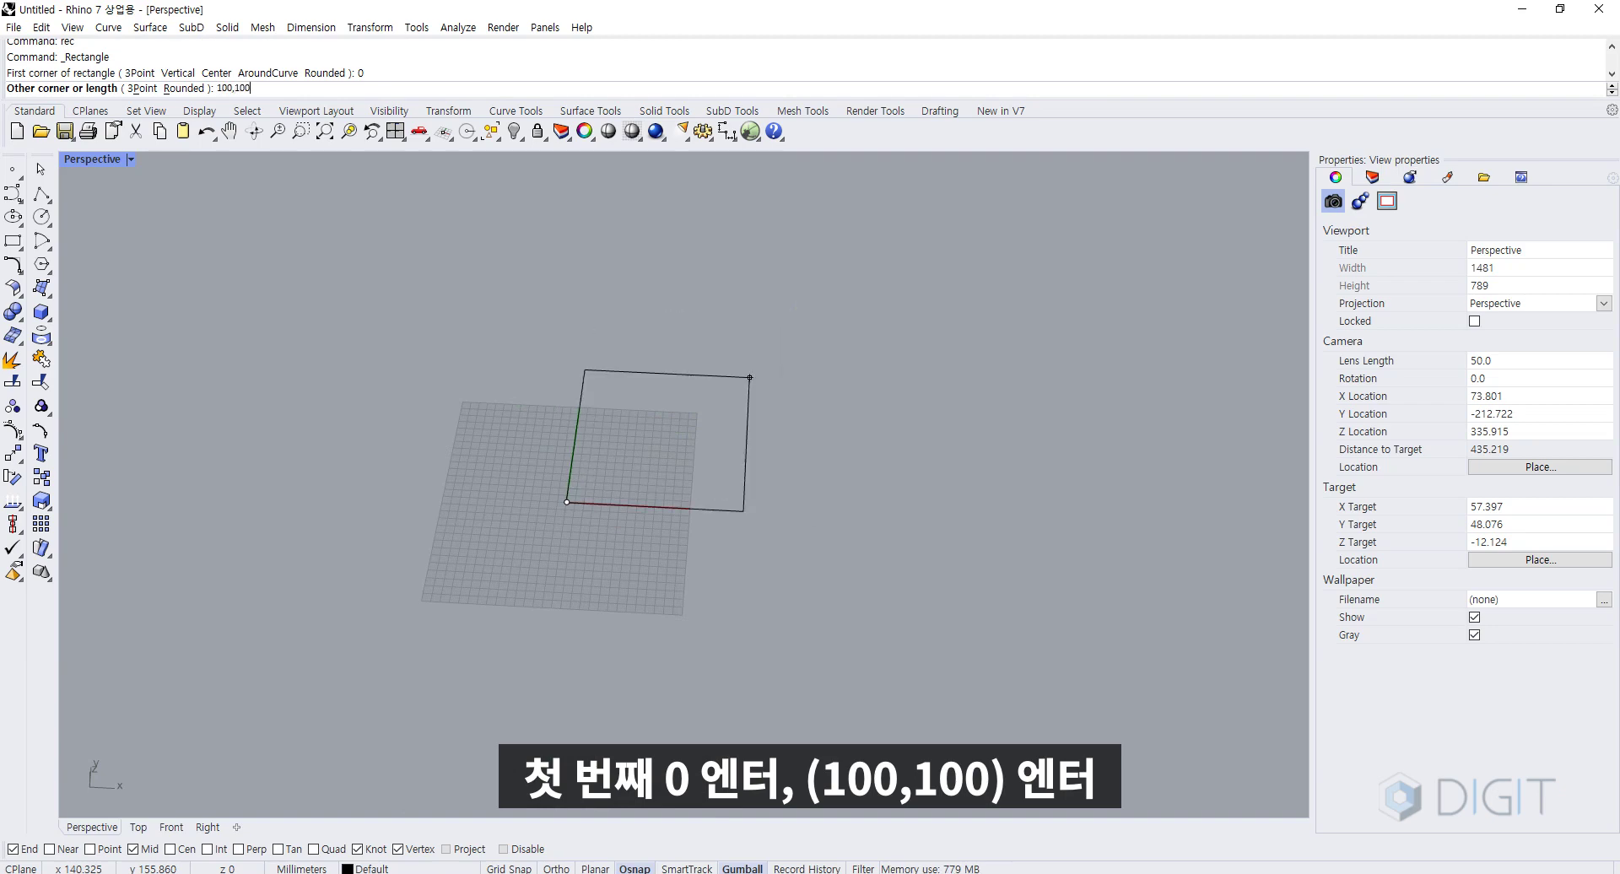
key("Return")
- Zoom the Perspective view to the selected square and look over its corner at the origin
left_click_drag(817, 314, 582, 518)
type("zs")
key("Return")
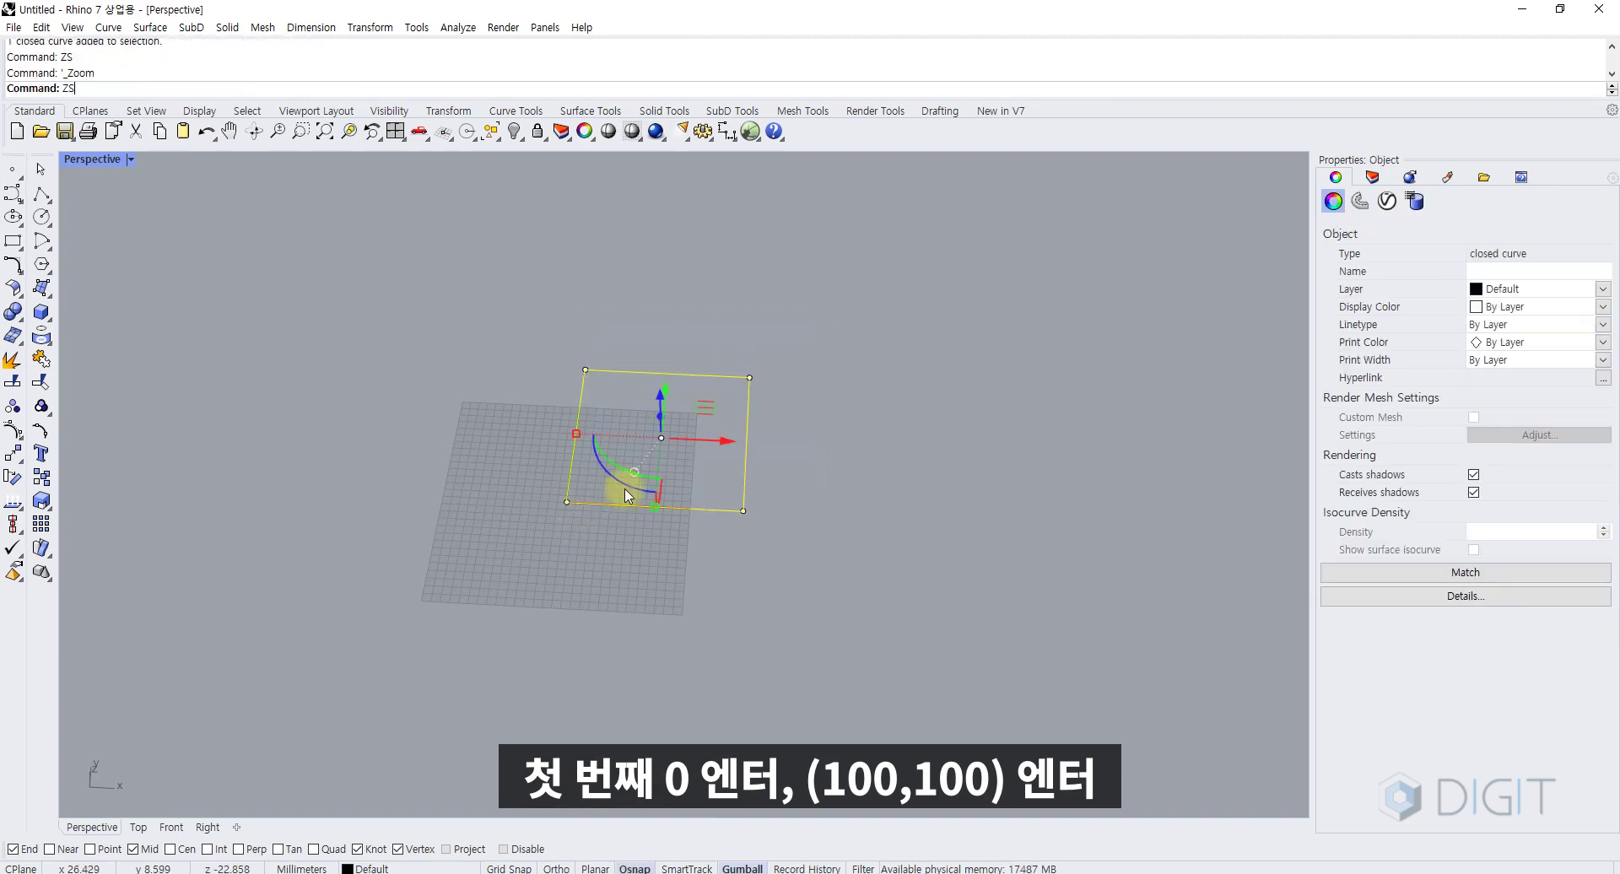
left_click(680, 462)
right_click_drag(671, 540, 690, 484, "shift")
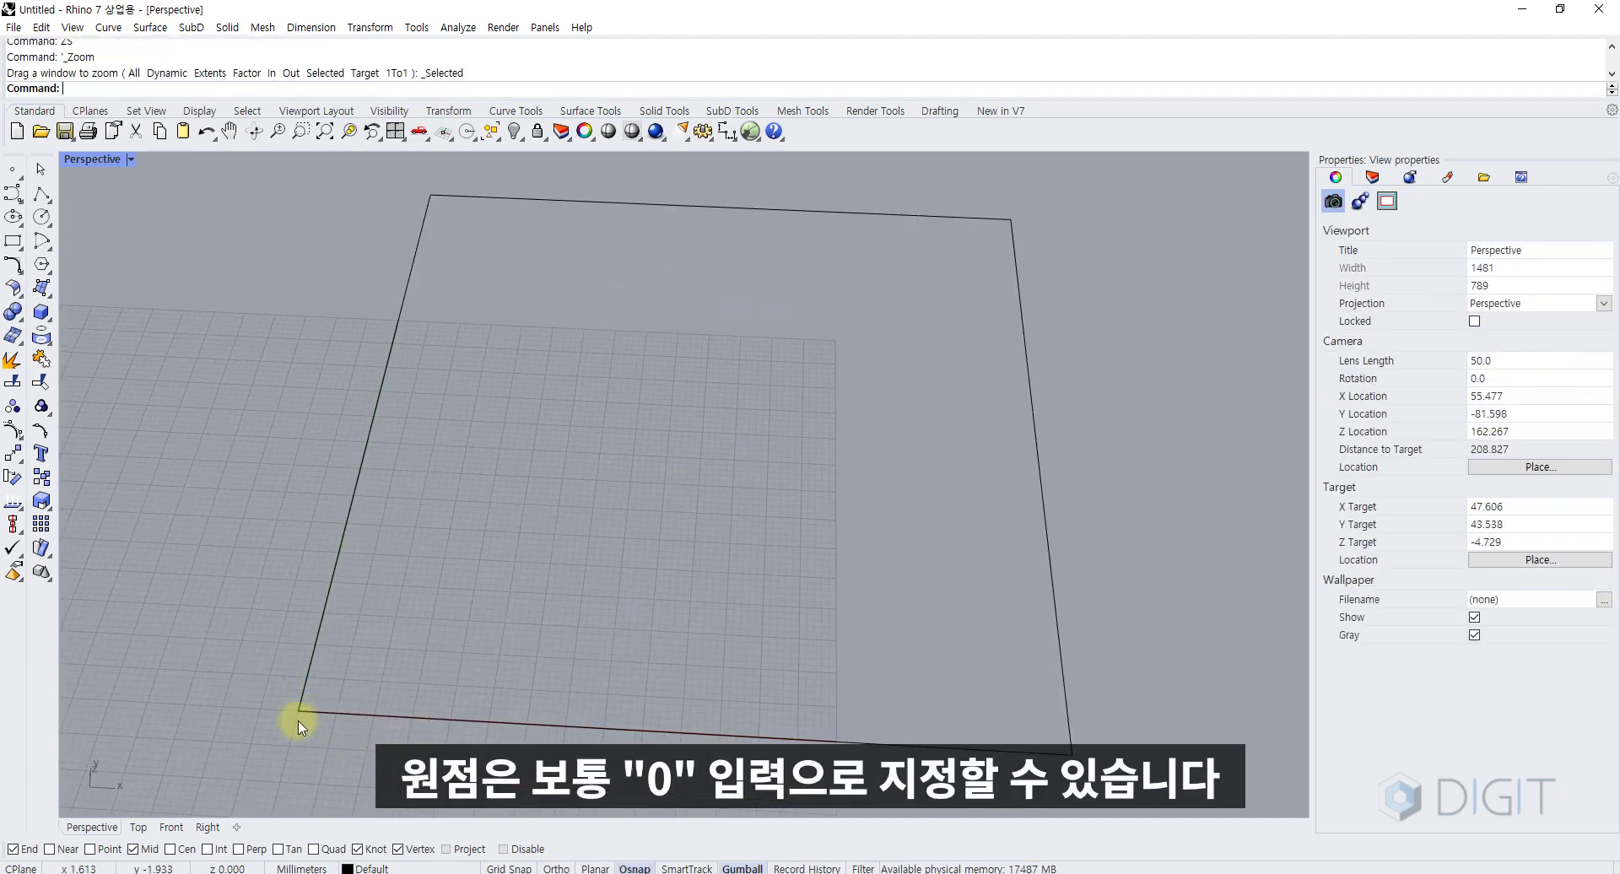
scroll(308, 726, "down", 1)
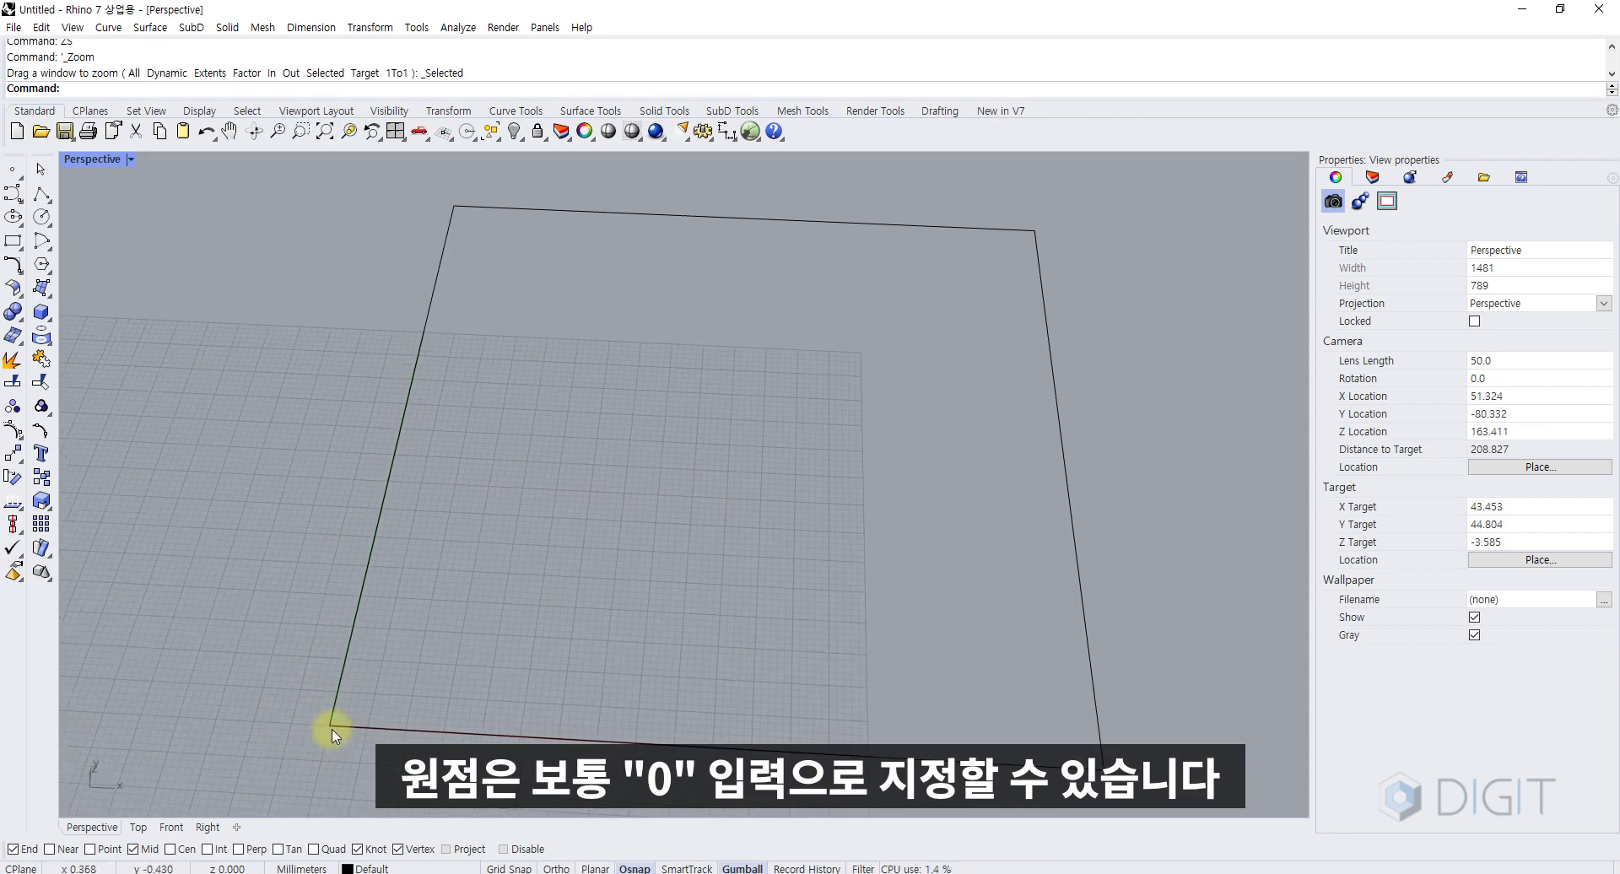
scroll(332, 729, "down", 2)
right_click_drag(570, 516, 539, 521, "shift")
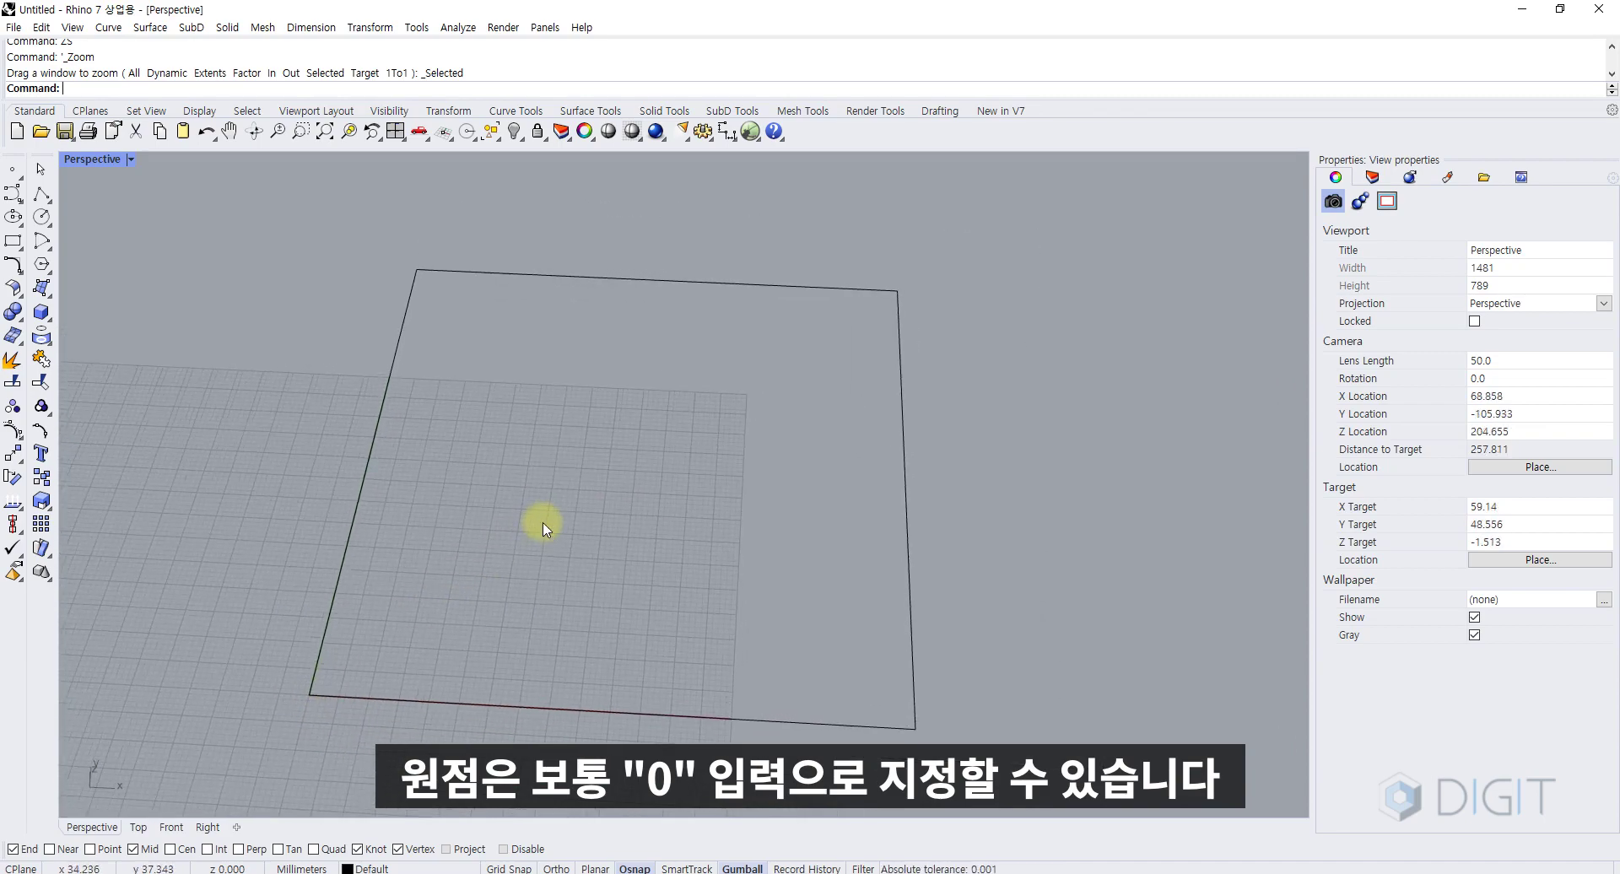
right_click_drag(576, 403, 633, 402, "shift")
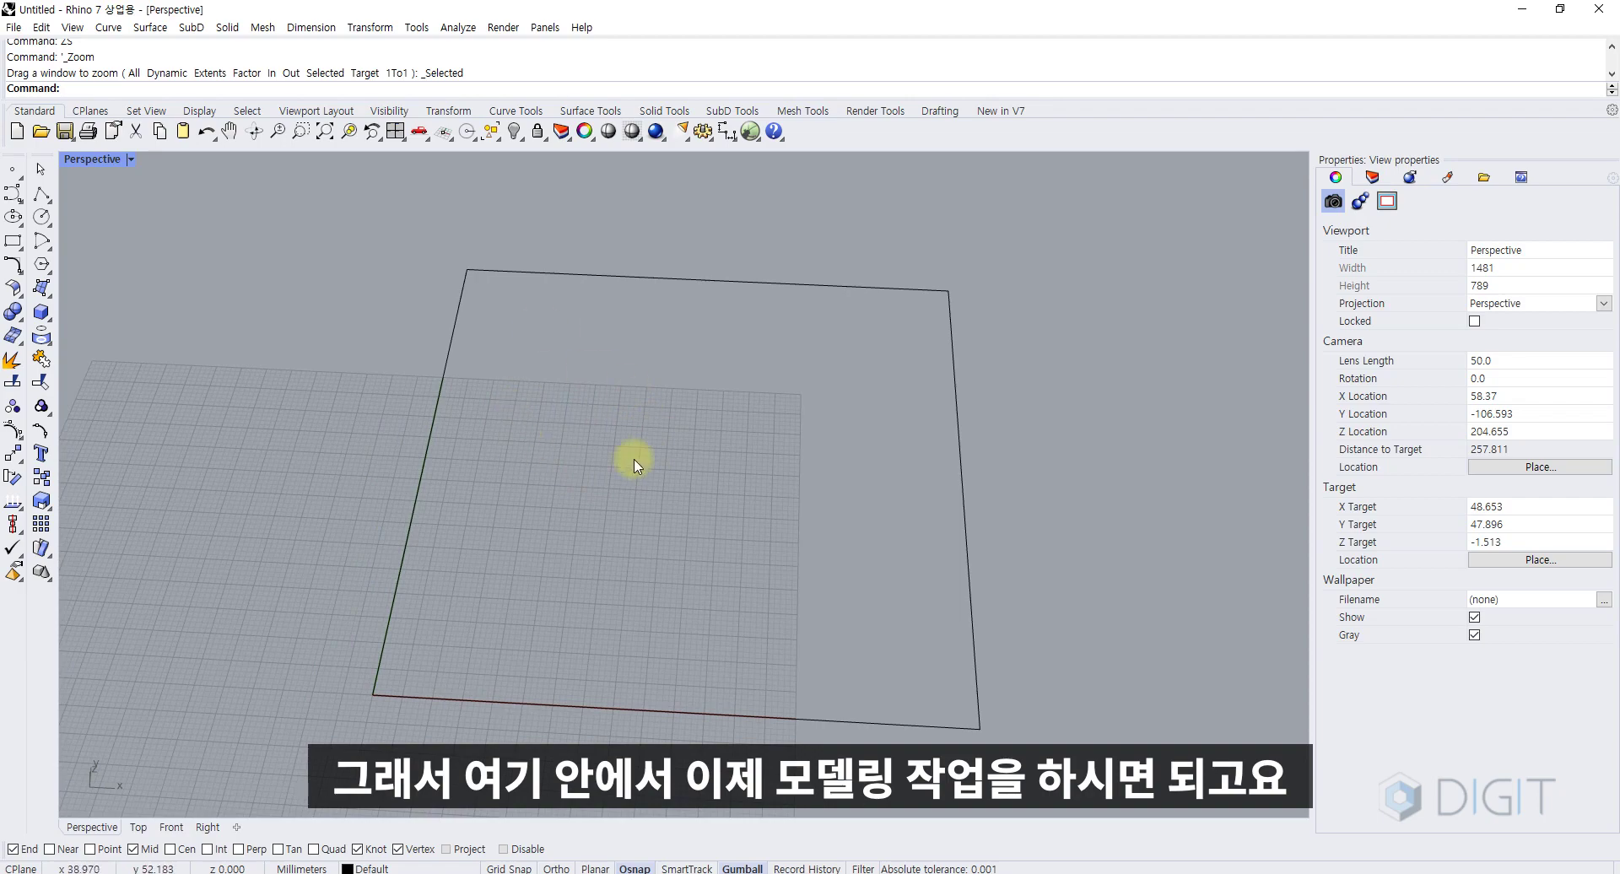
left_click_drag(634, 459, 363, 609)
left_click(355, 589)
right_click_drag(555, 557, 586, 622)
- In the Top view, draw a closed irregular ten-sided polyline inside the square as the tabletop outline
left_click(140, 828)
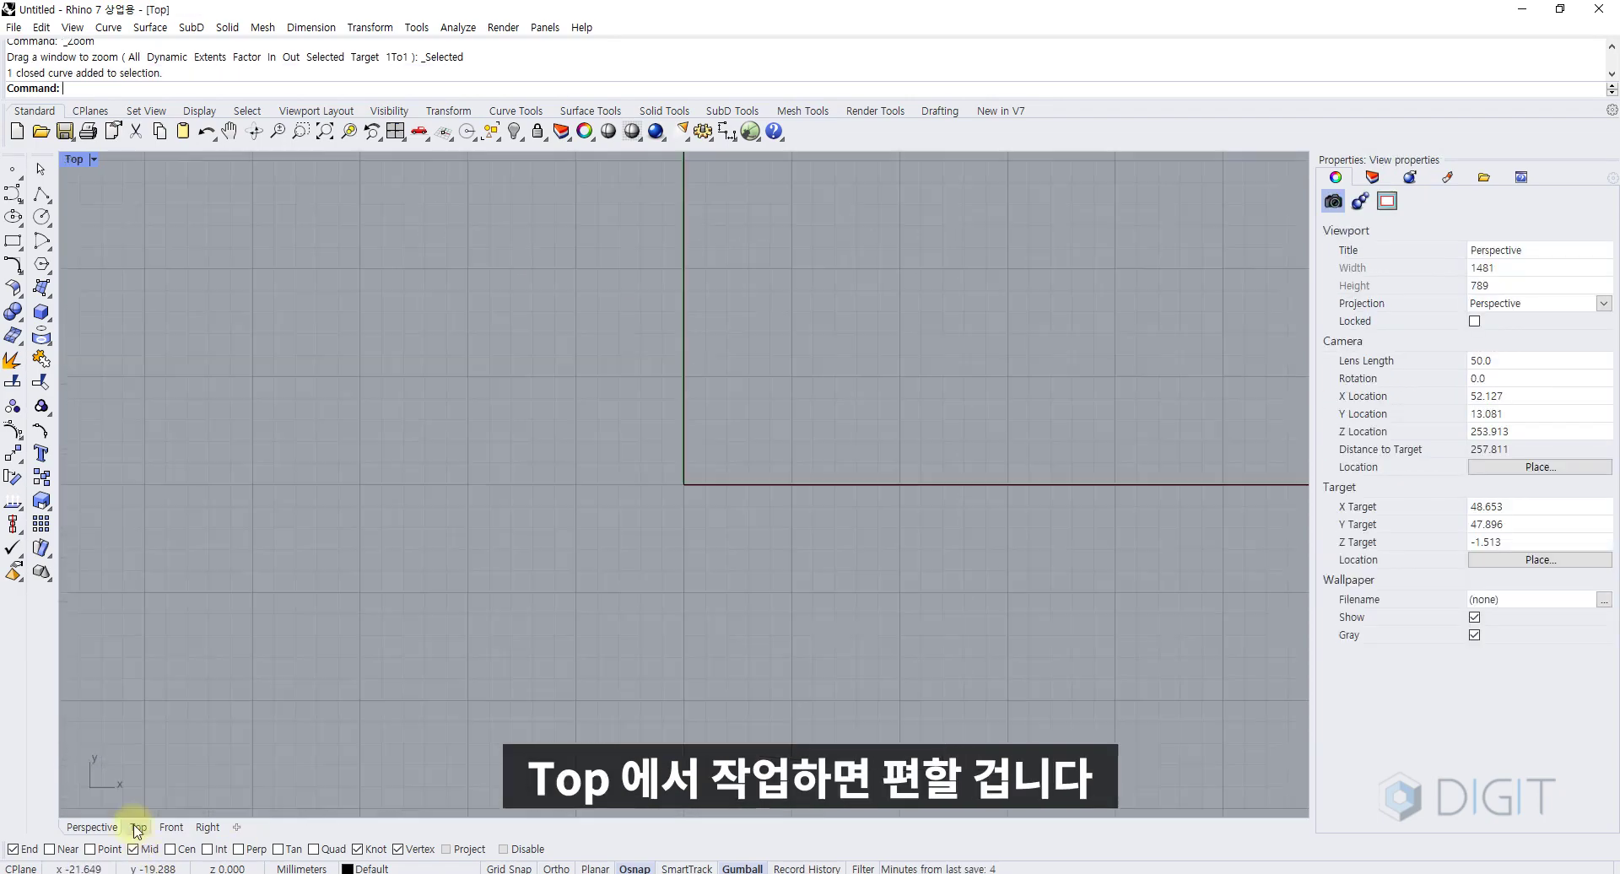
scroll(300, 694, "down", 6)
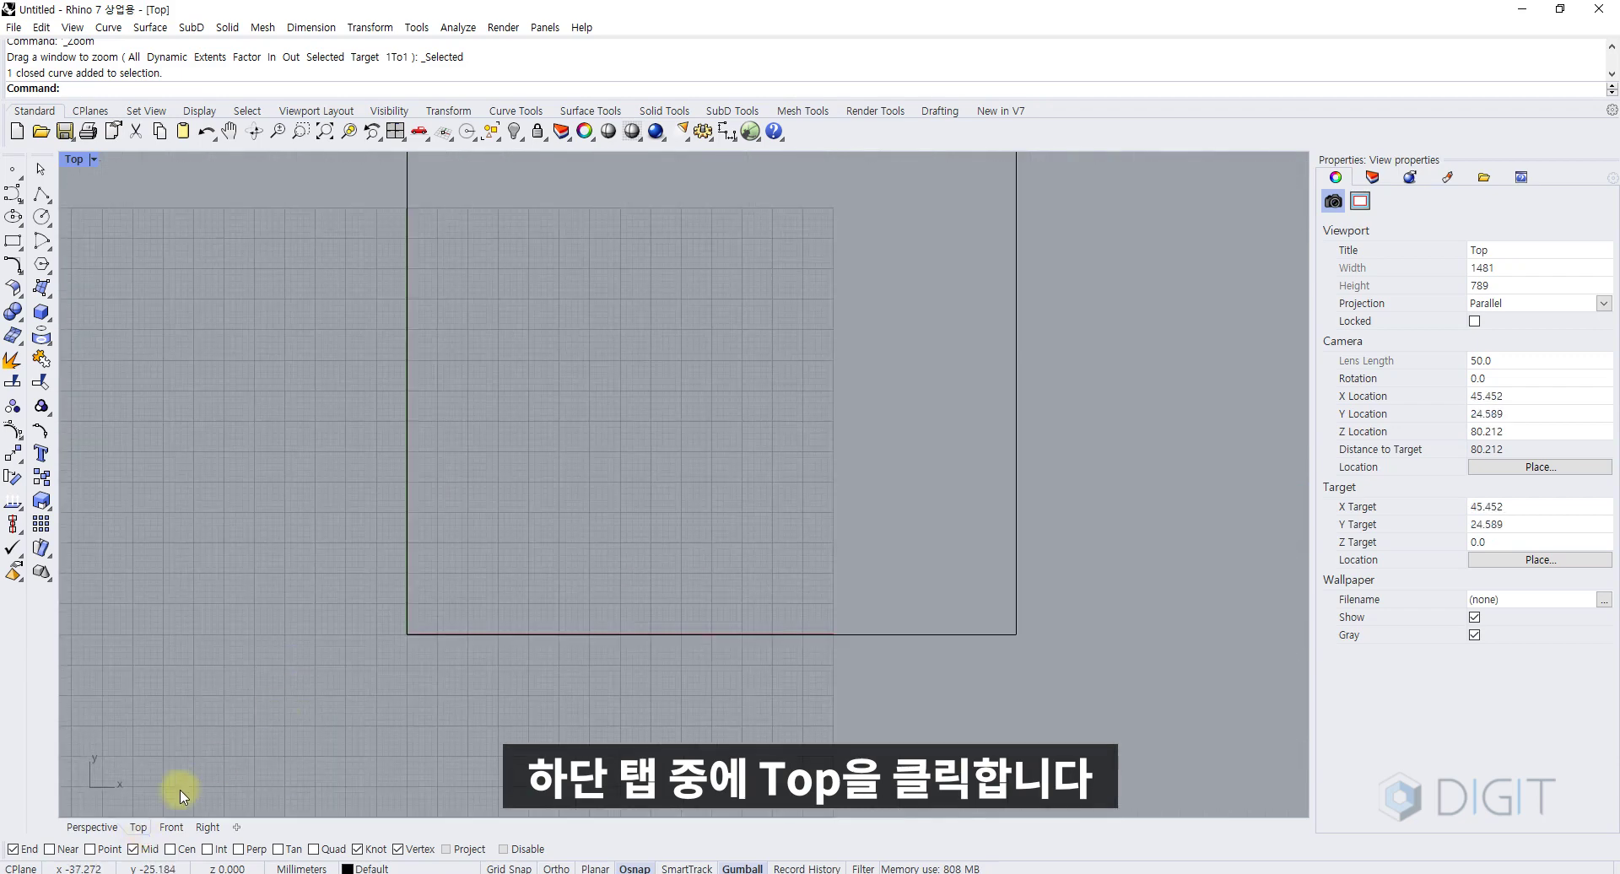
right_click_drag(669, 463, 577, 529)
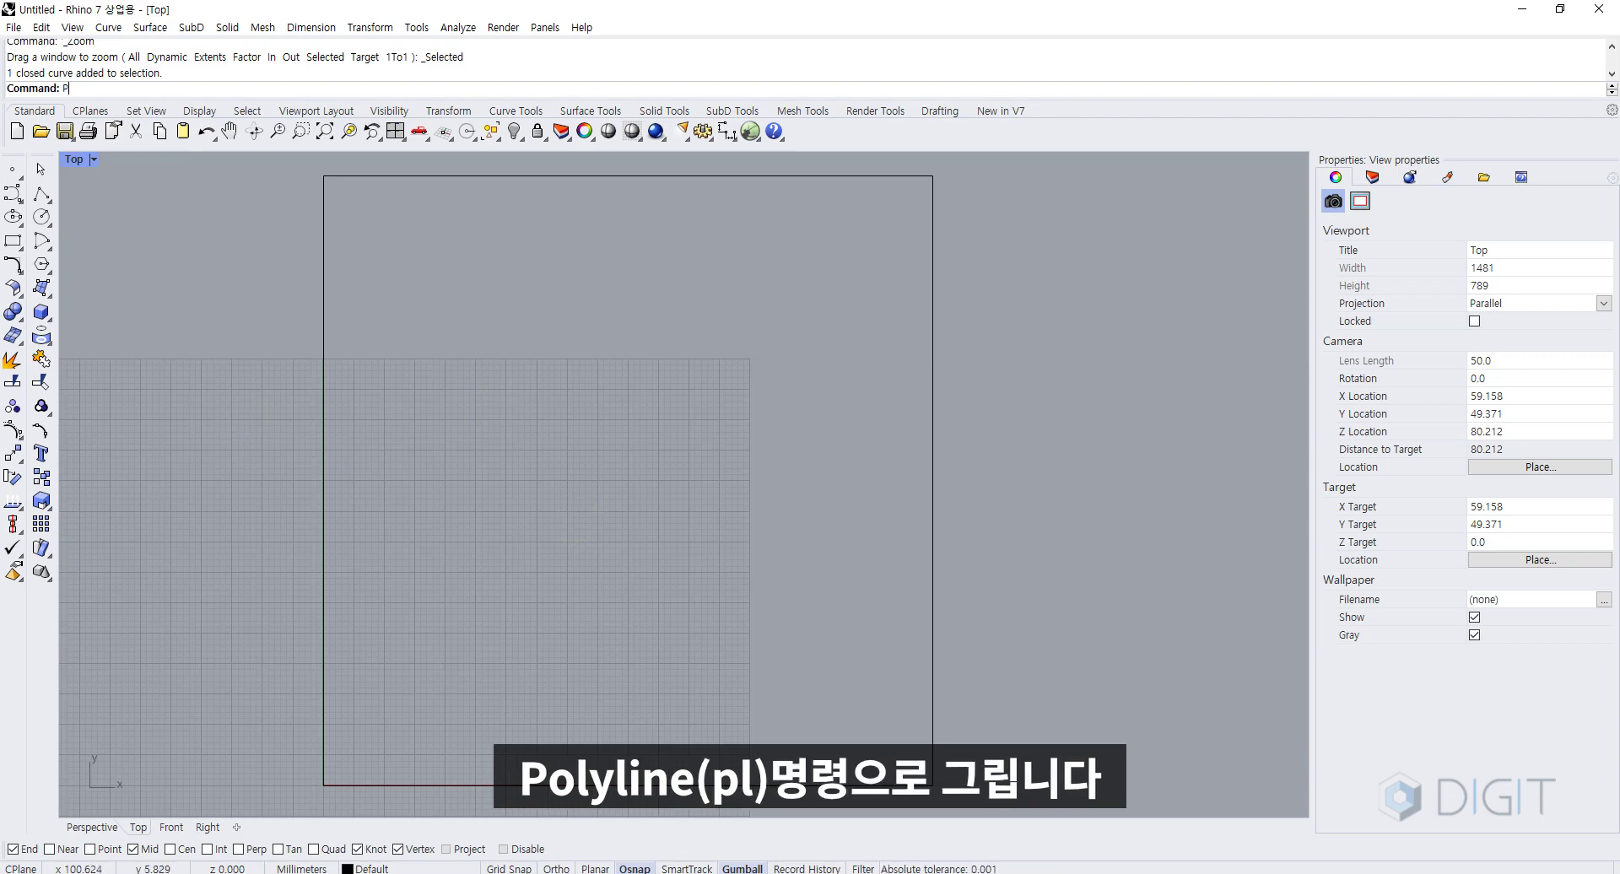
type("l")
key("Return")
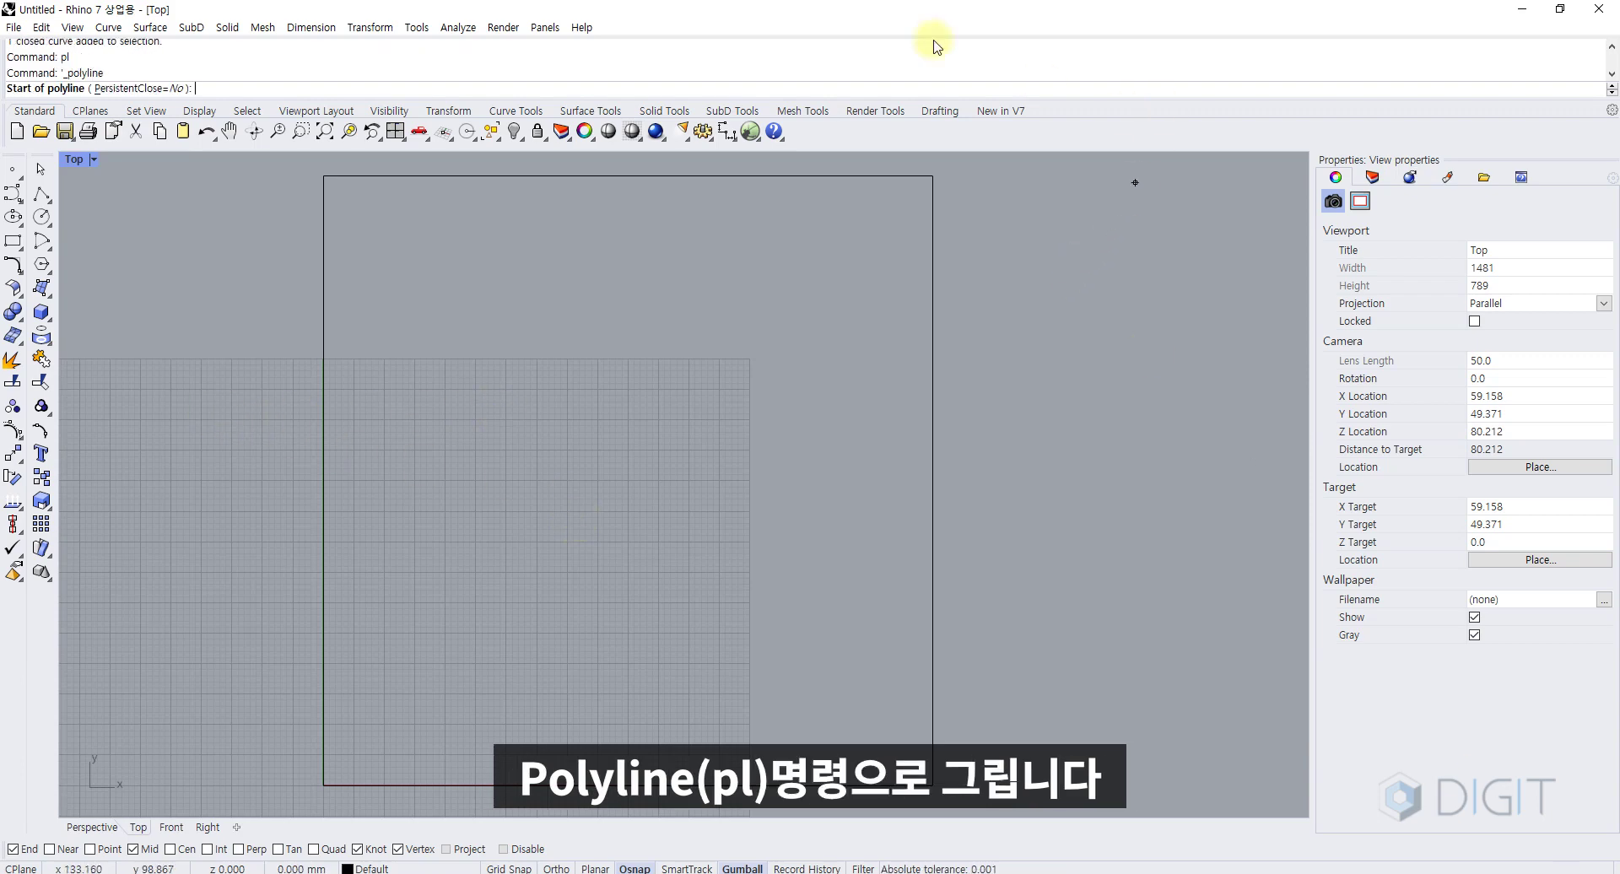
left_click(412, 407)
left_click(582, 420)
left_click(669, 276)
left_click(767, 378)
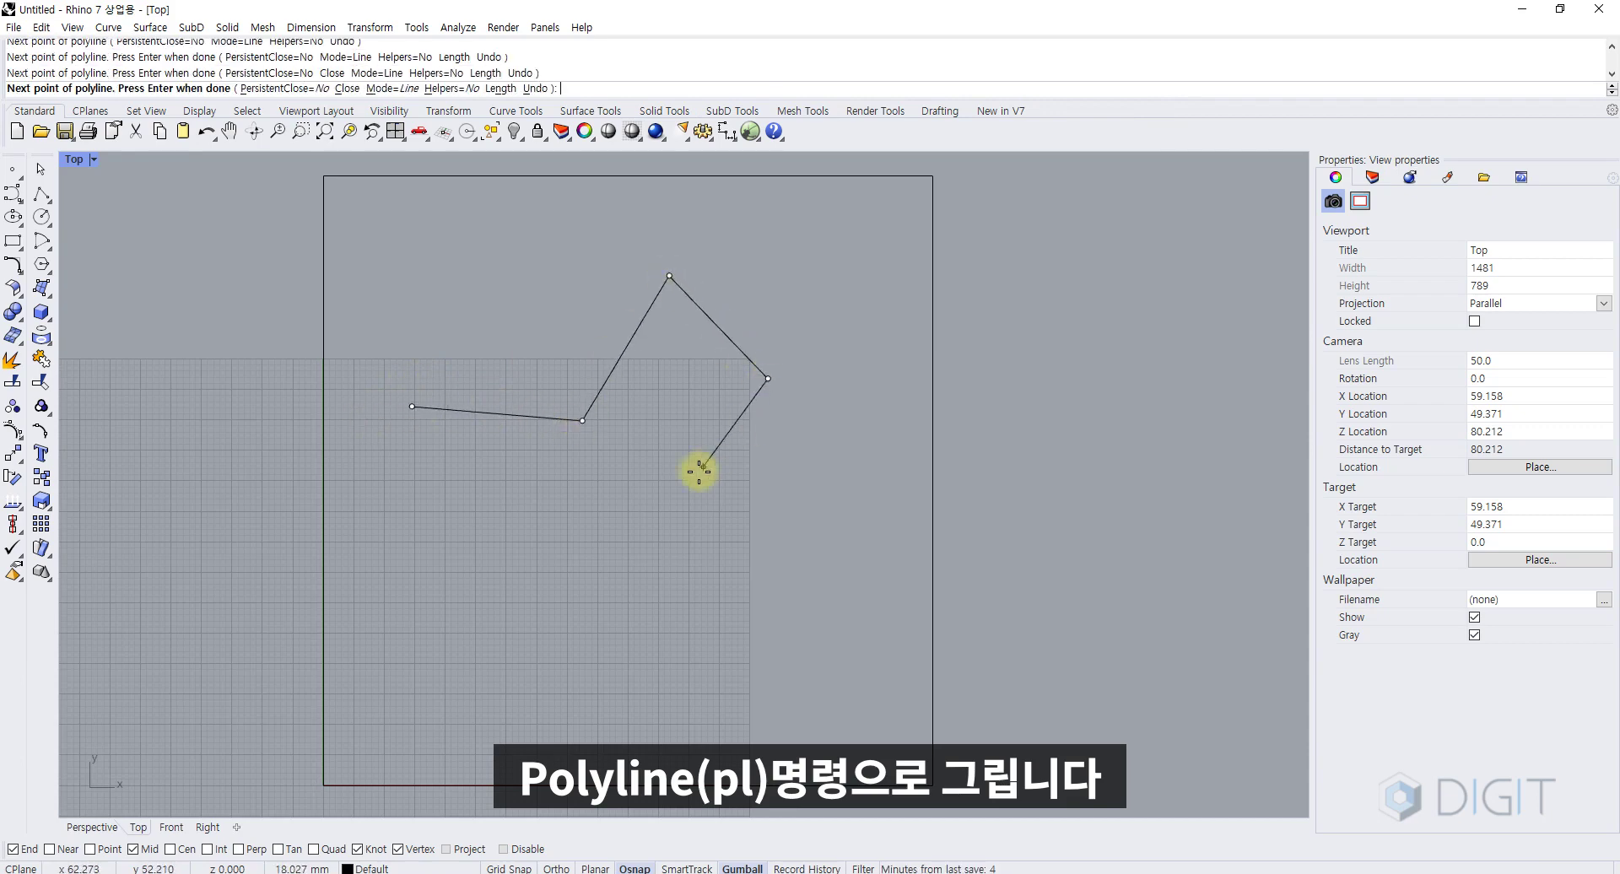
left_click(697, 475)
left_click(822, 593)
left_click(756, 701)
left_click(572, 692)
left_click(574, 557)
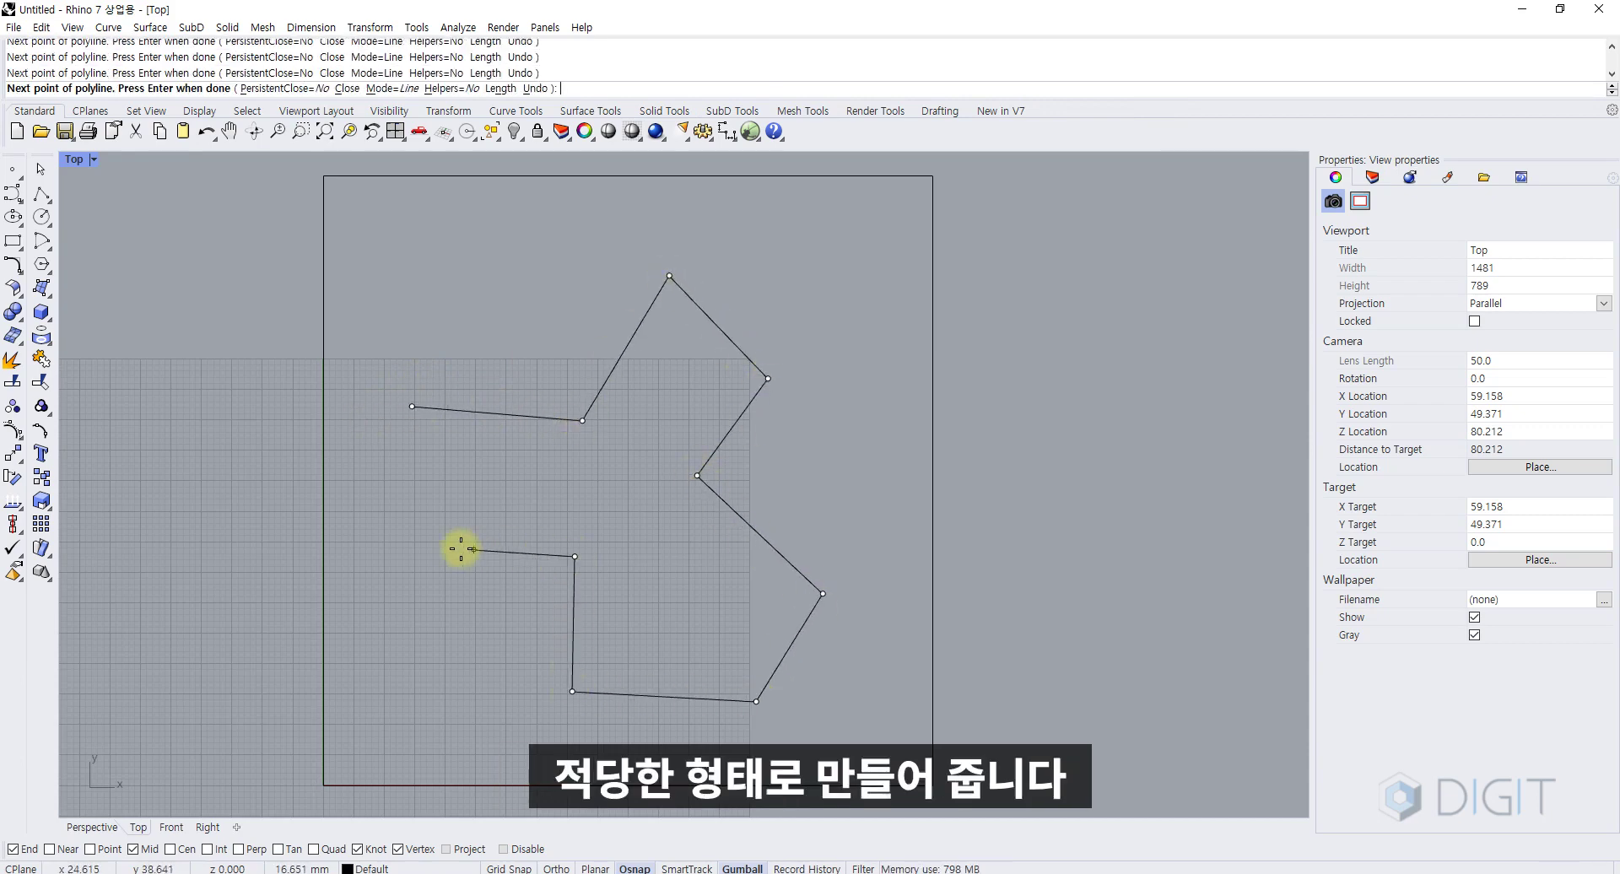
left_click(440, 549)
left_click(410, 408)
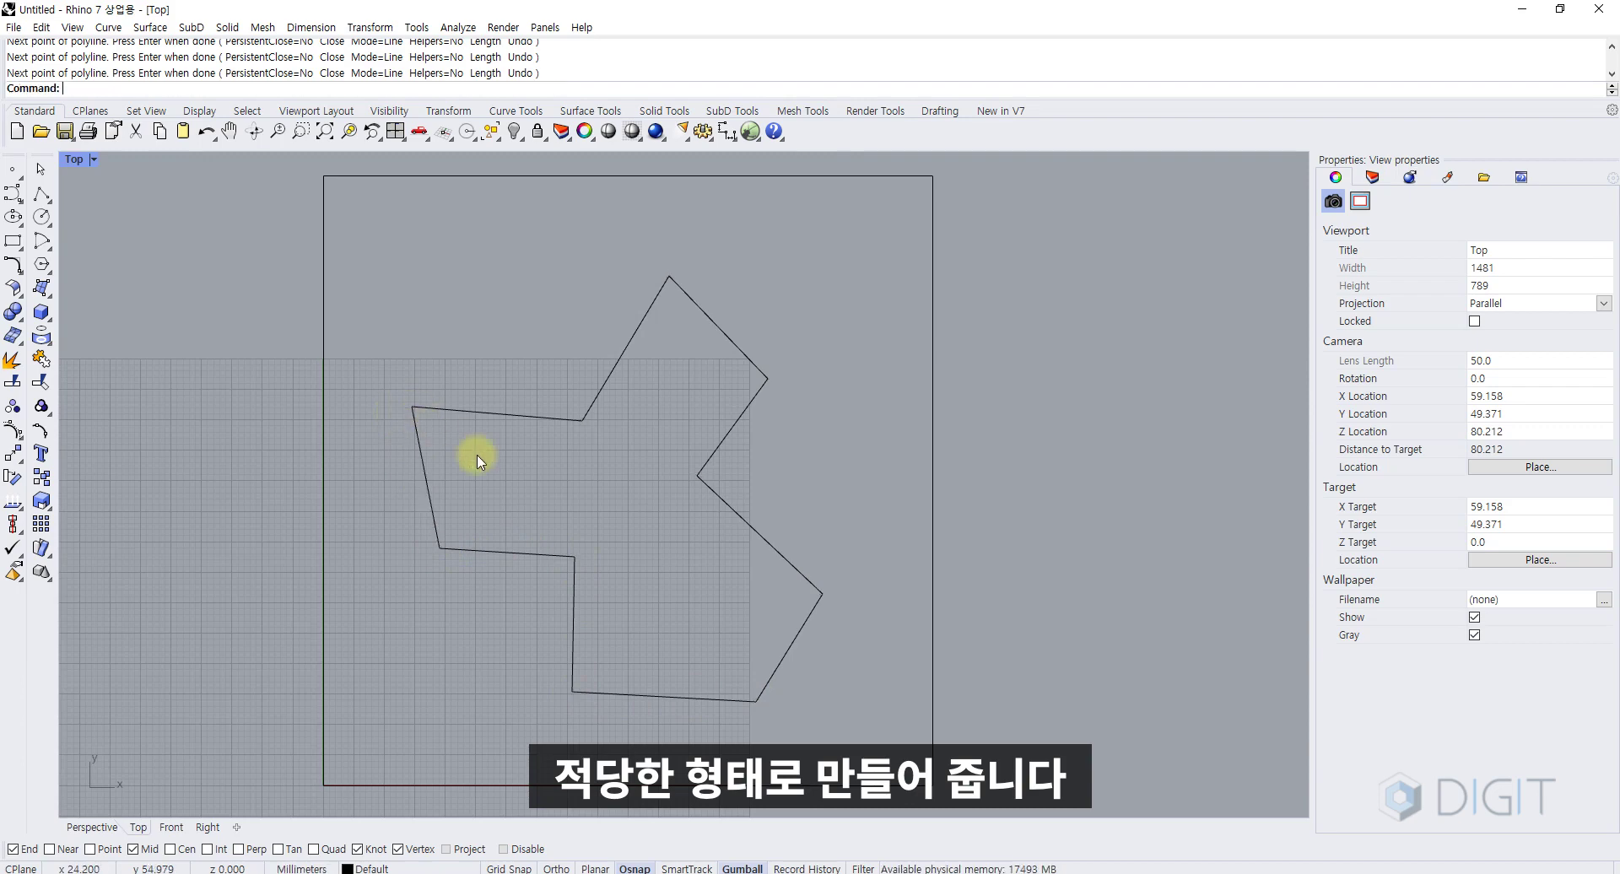
- Select the ten-sided polyline and show it with its gumball in the Perspective view
scroll(470, 450, "up", 2)
left_click_drag(523, 482, 442, 578)
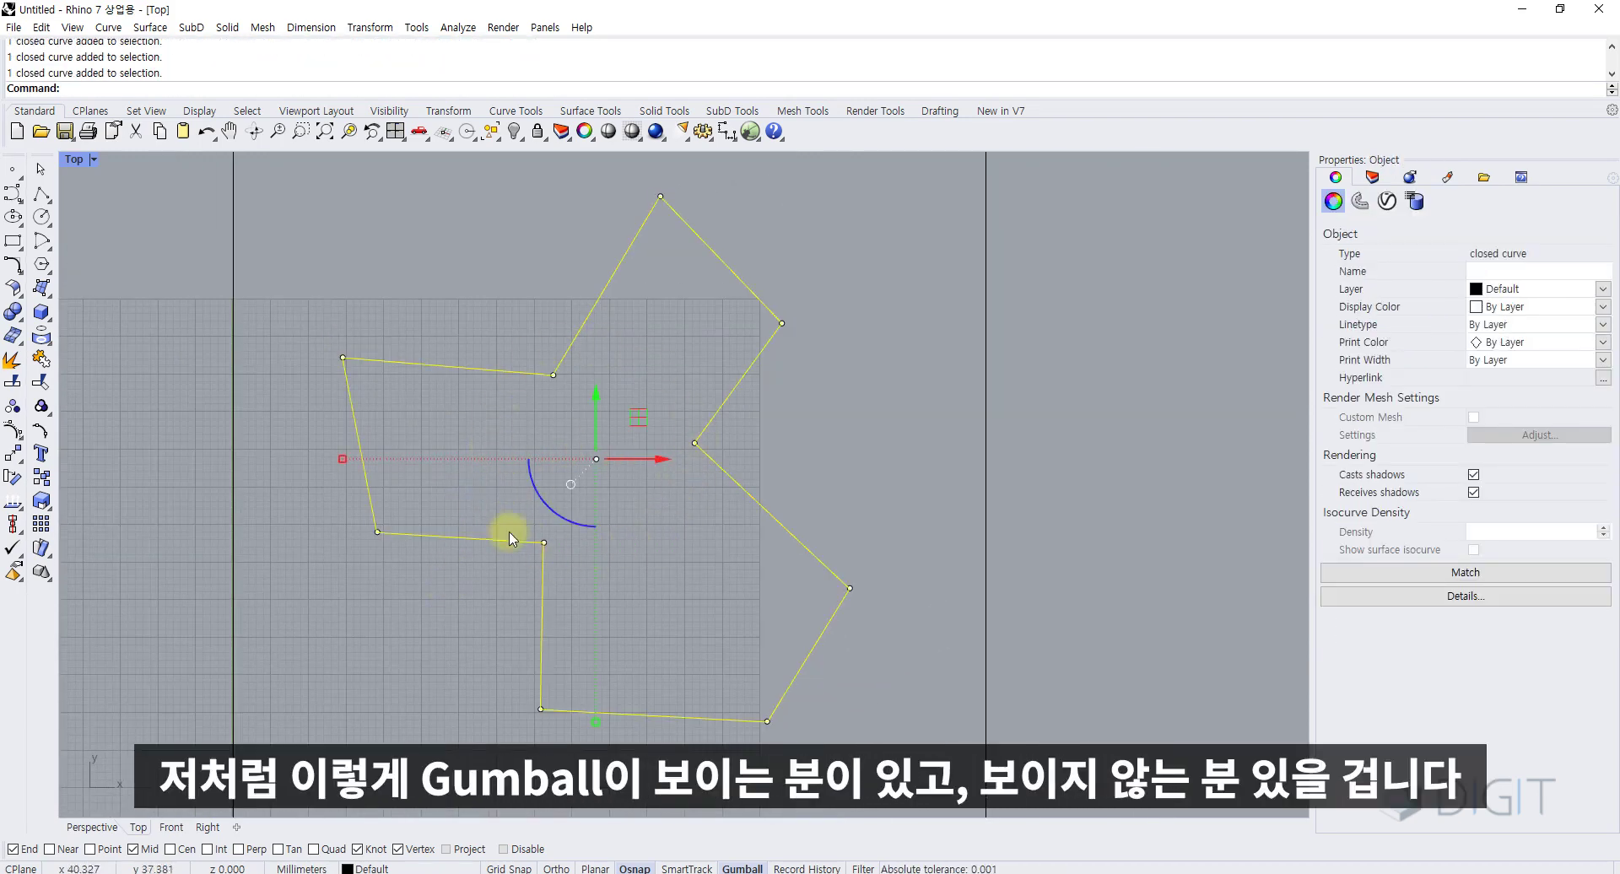
left_click(93, 831)
right_click_drag(517, 589, 723, 533)
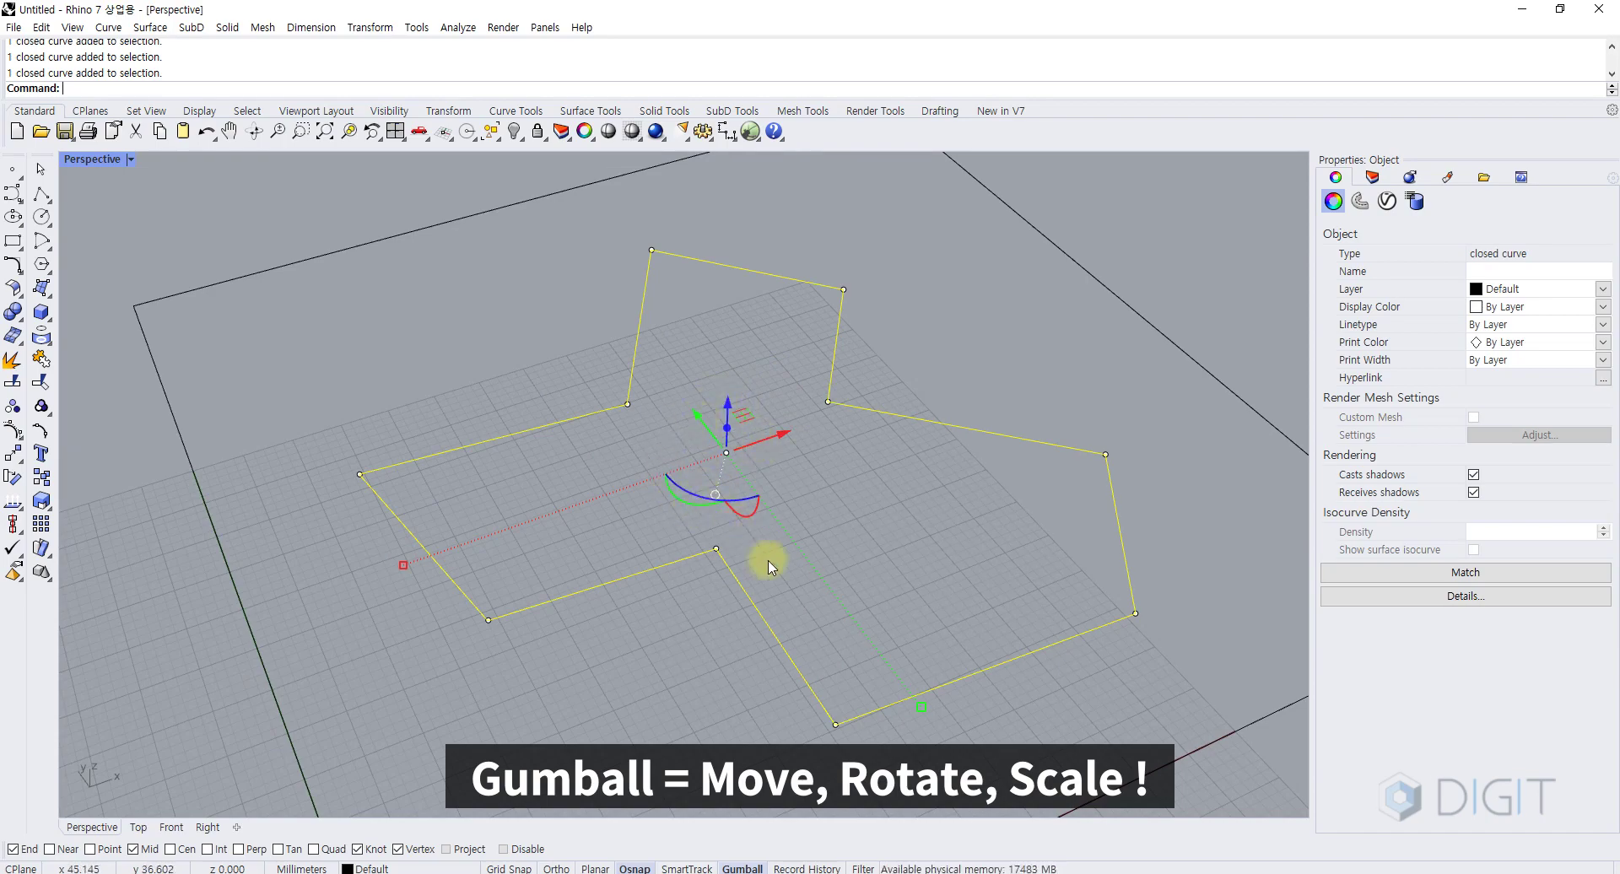
- Try scaling the polyline along its Y direction with the gumball, and undo the scaling
left_click_drag(921, 707, 835, 535)
key("ctrl+z")
left_click_drag(777, 450, 655, 555)
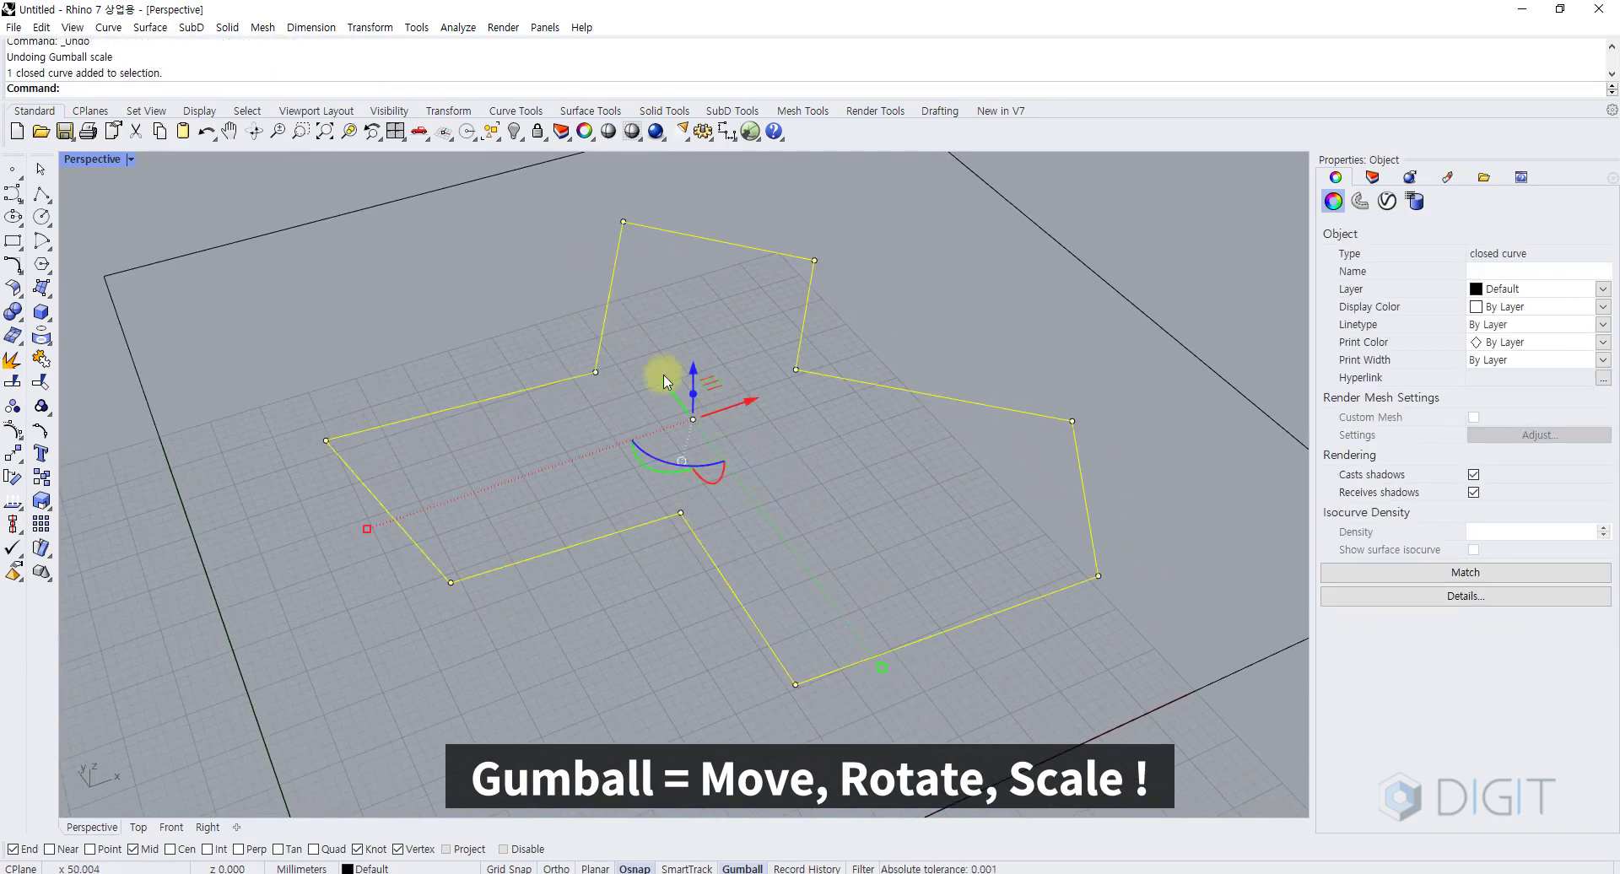
- Turn off object snapping while keeping the gumball enabled
right_click_drag(700, 498, 680, 524)
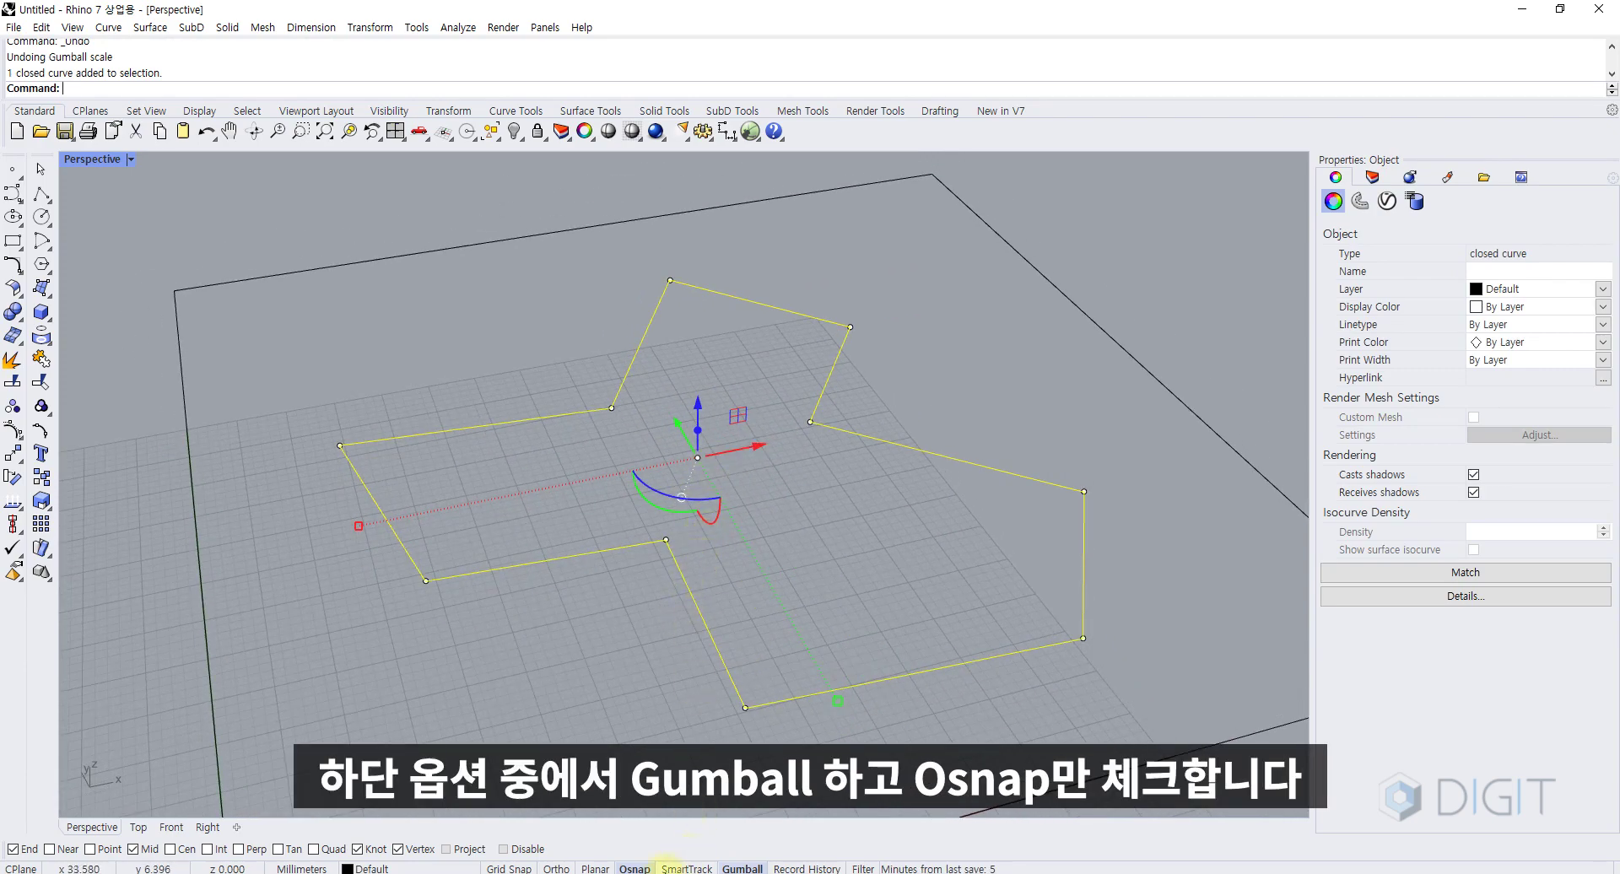
left_click(739, 869)
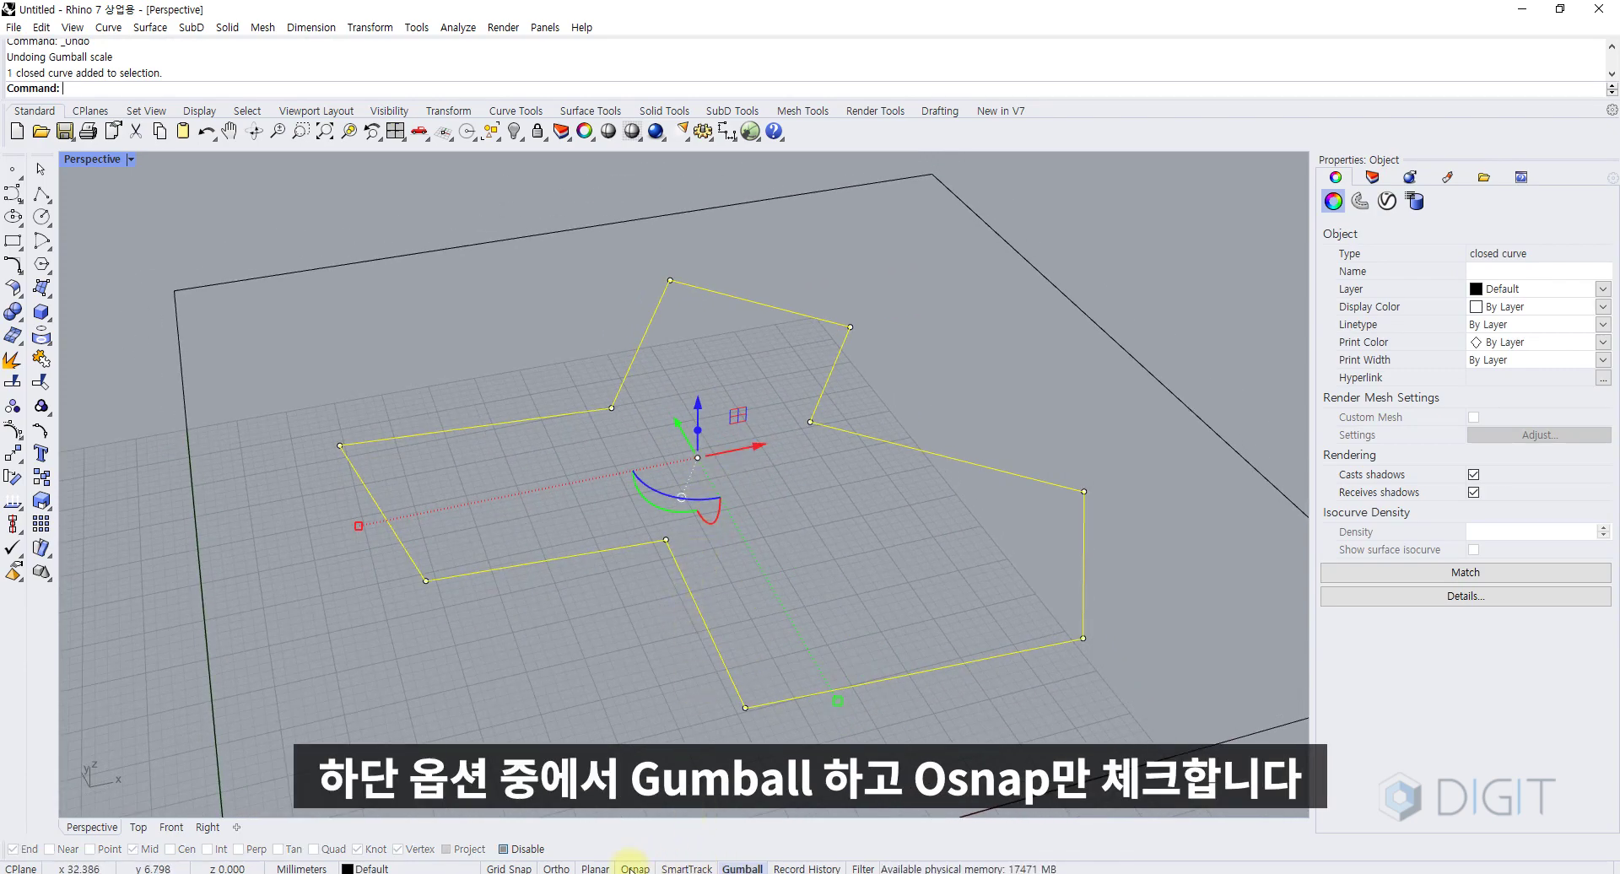
- Turn object snapping on with End, Mid, Int and Perp as the active snaps, keeping the gumball enabled
left_click(631, 869)
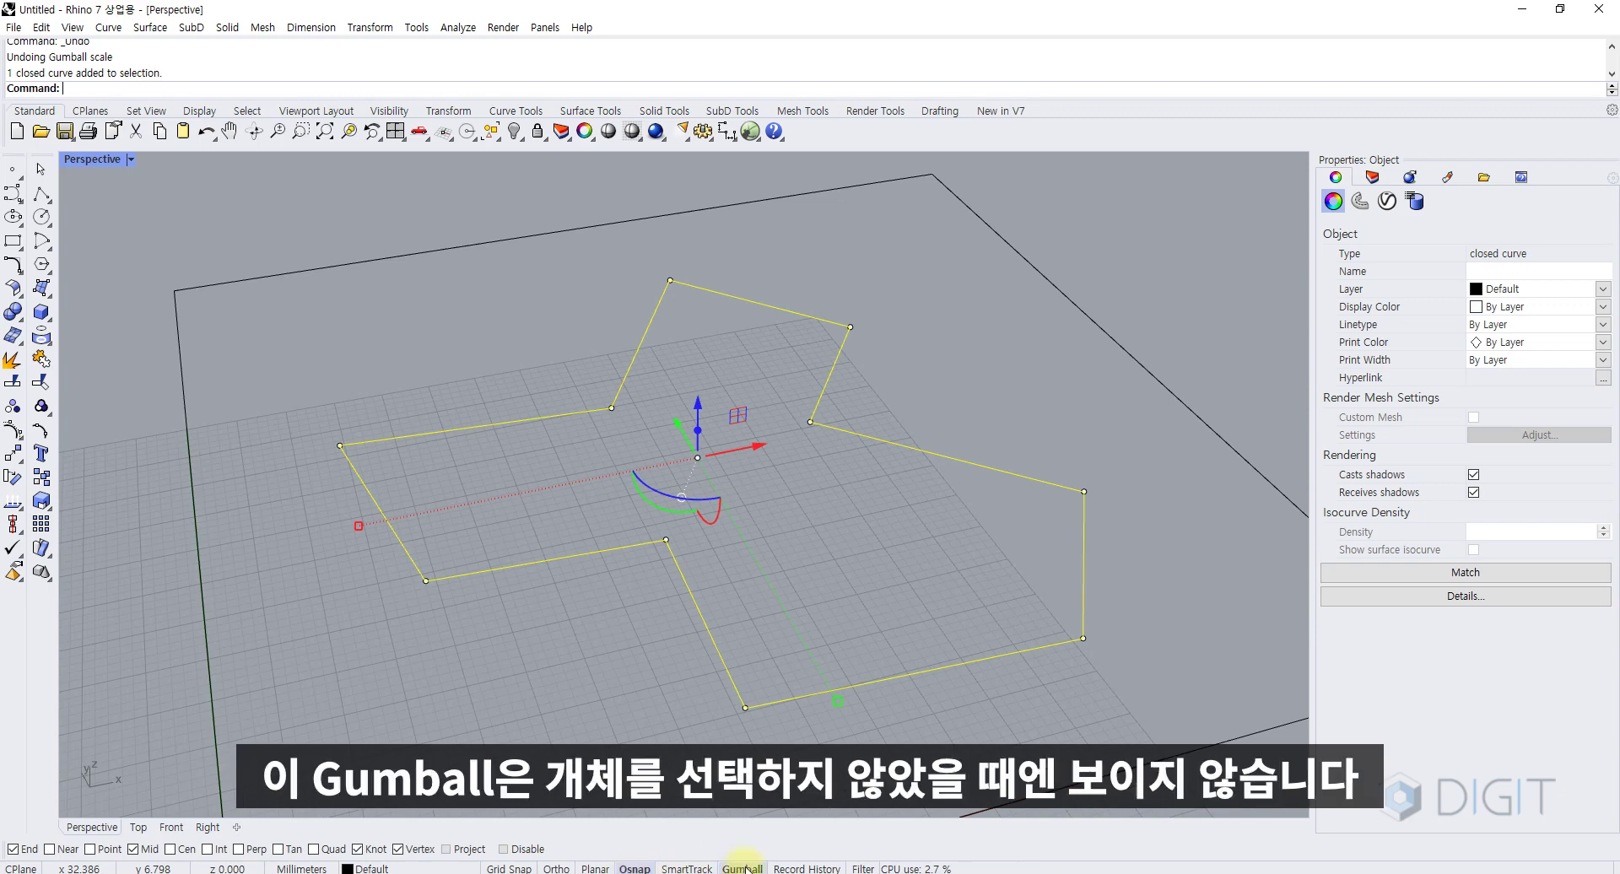
left_click(637, 675)
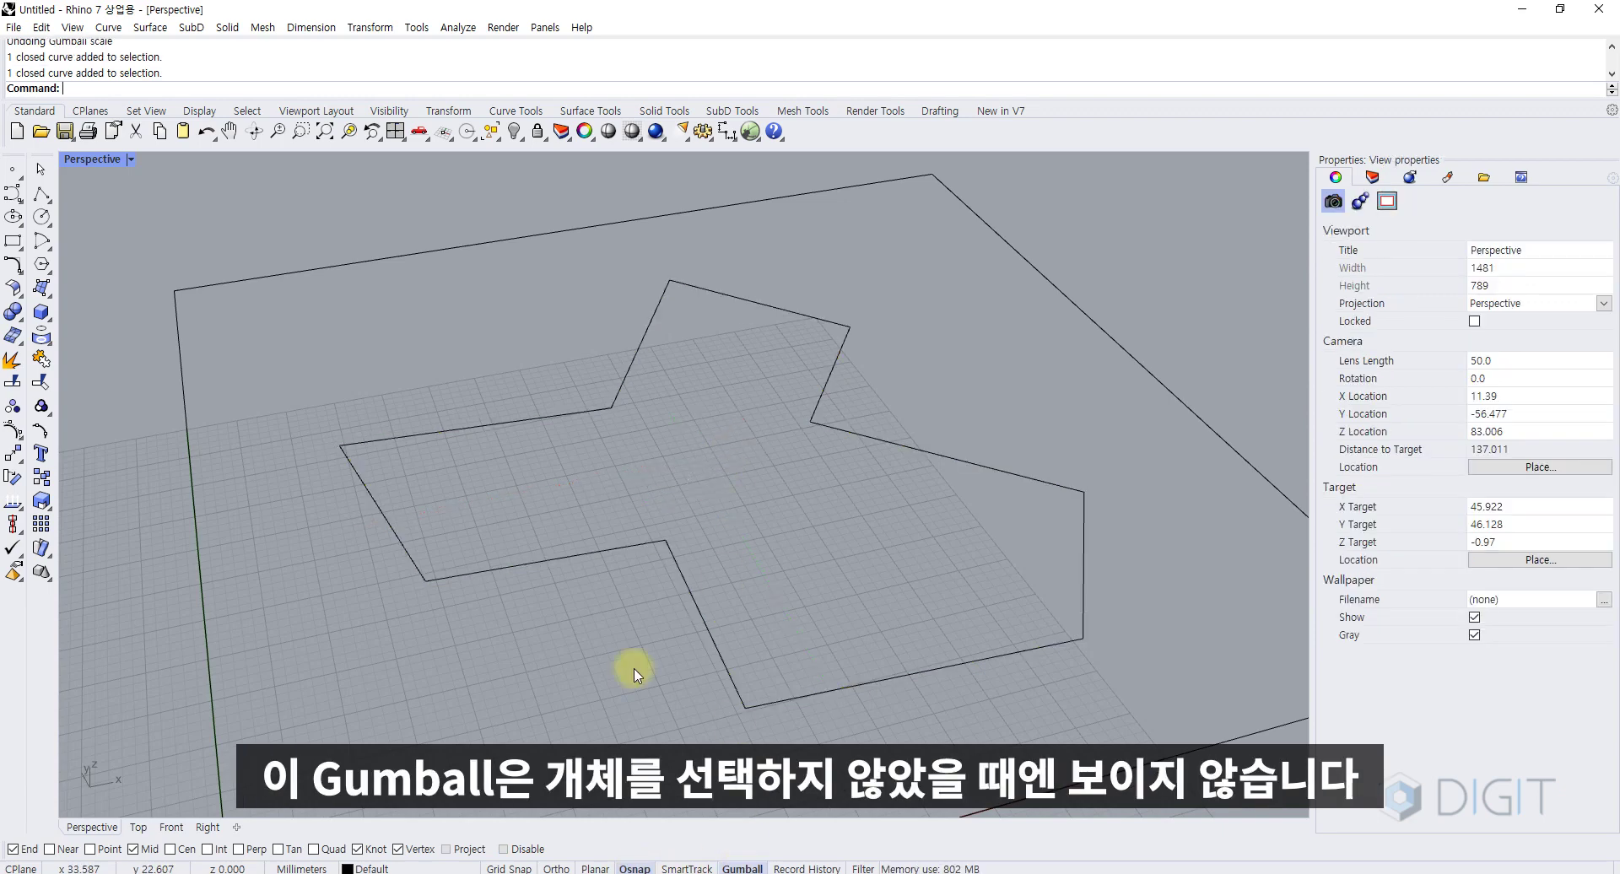
left_click_drag(747, 570, 636, 670)
left_click(647, 657)
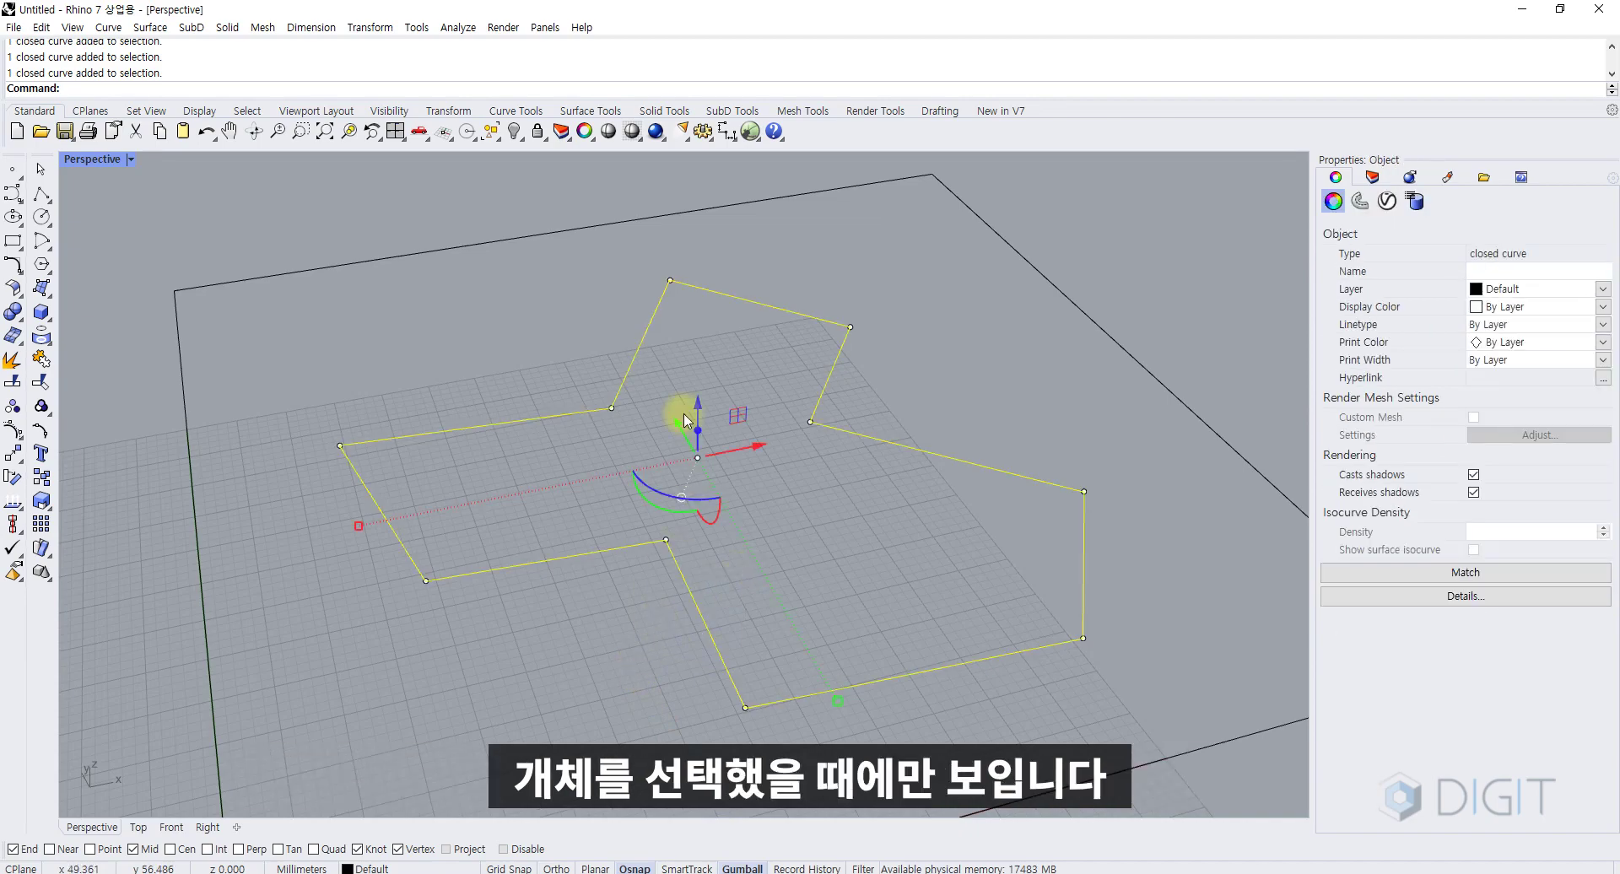
right_click_drag(716, 543, 709, 567)
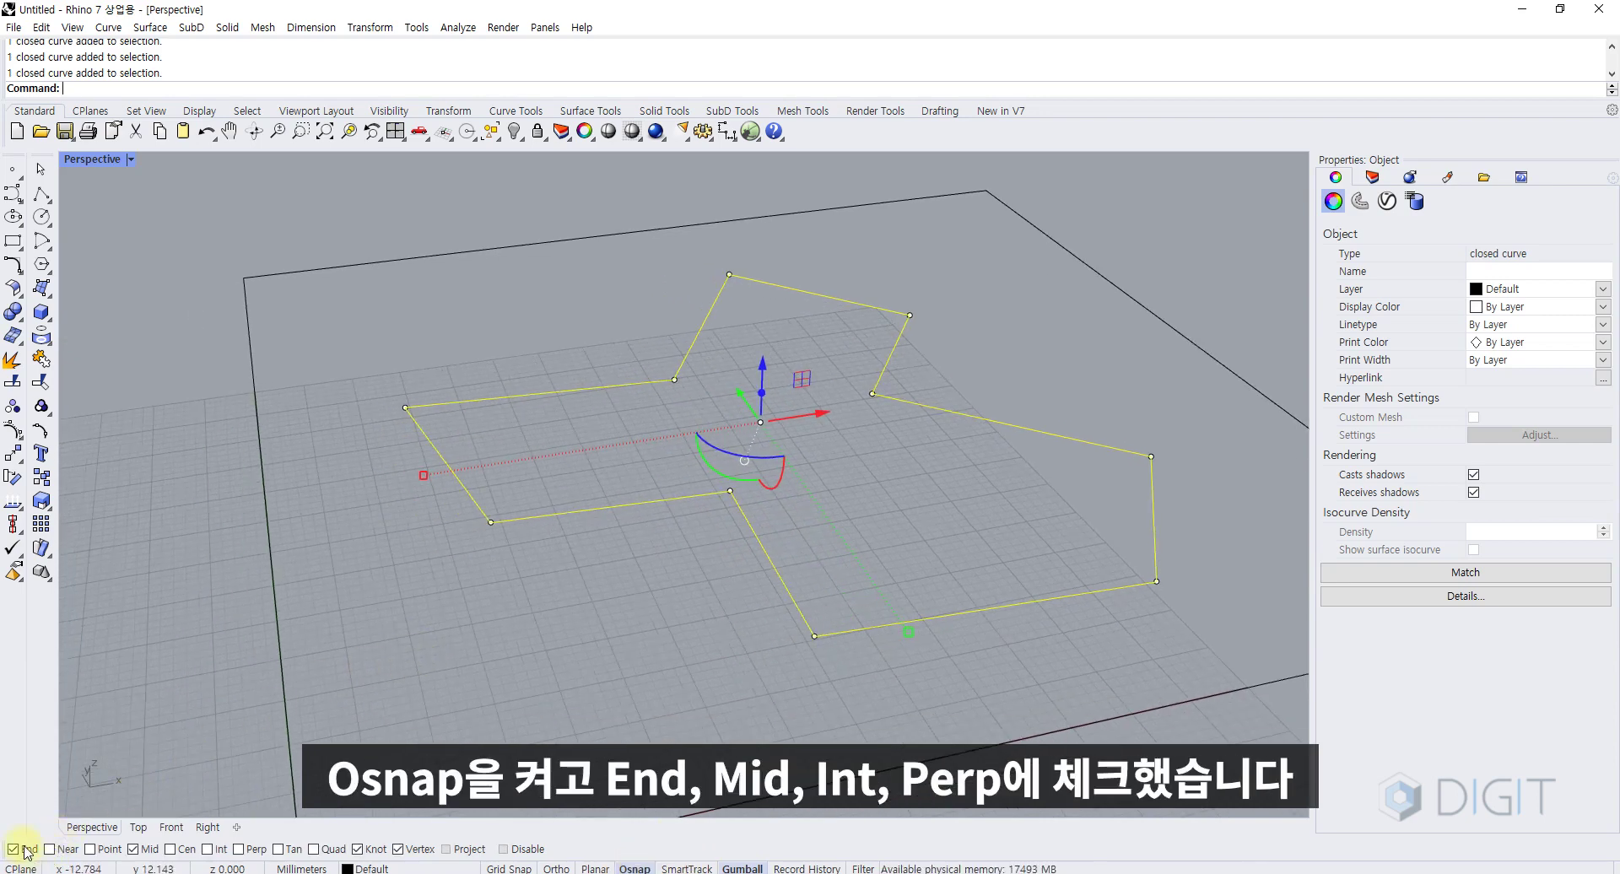
left_click(240, 850)
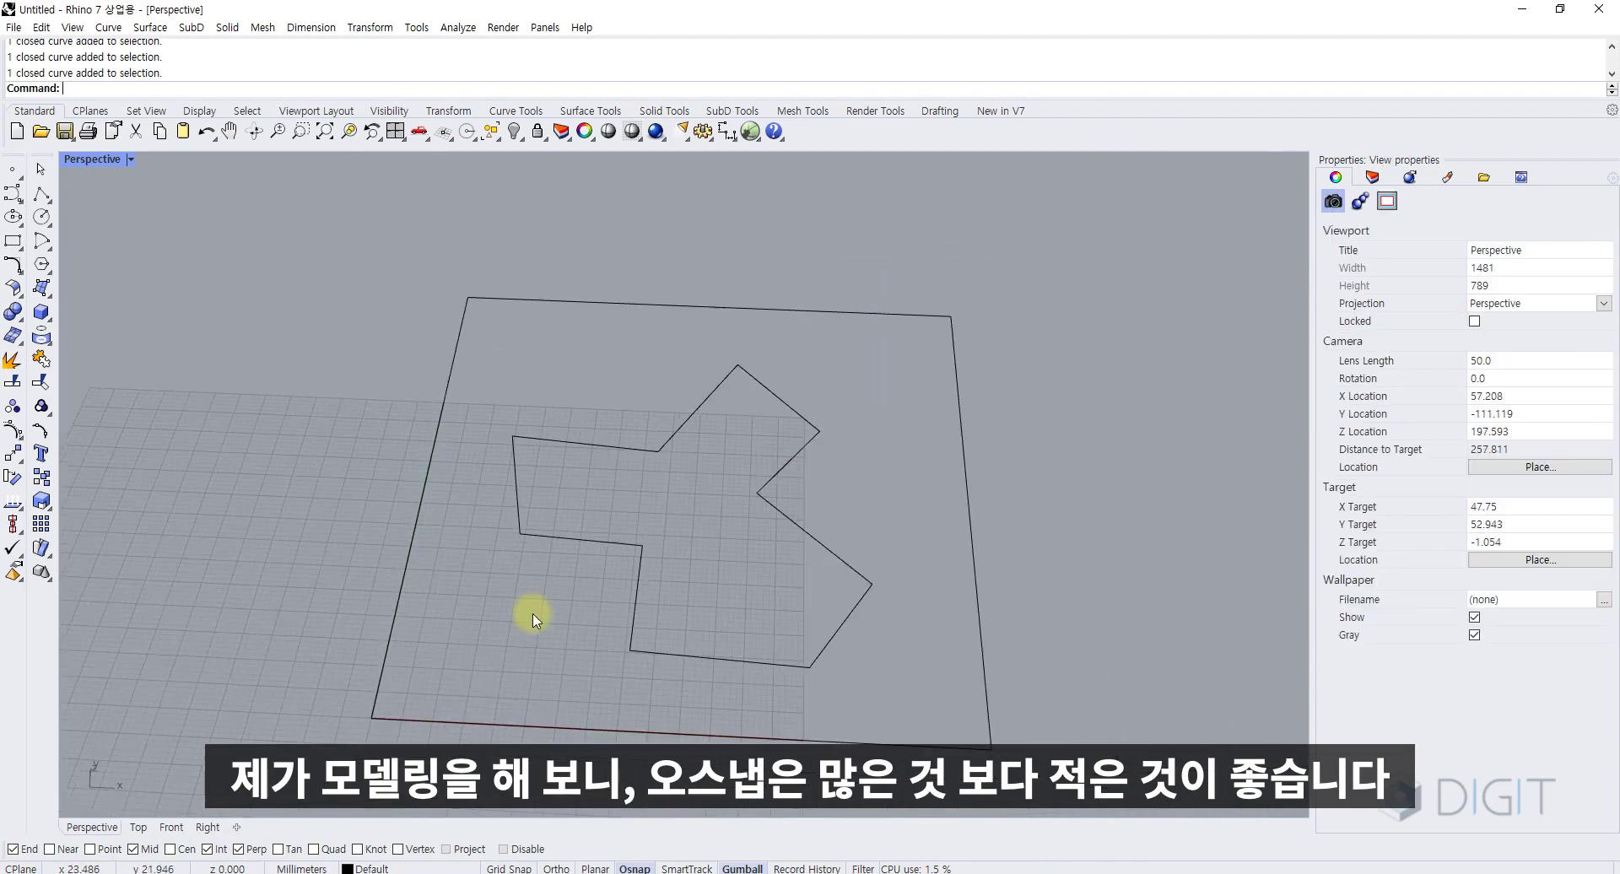
- Try starting a line from the midpoint of the square's side using the Mid snap
scroll(568, 480, "down", 4)
right_click_drag(533, 614, 484, 611, "shift")
right_click_drag(675, 553, 532, 600, "shift")
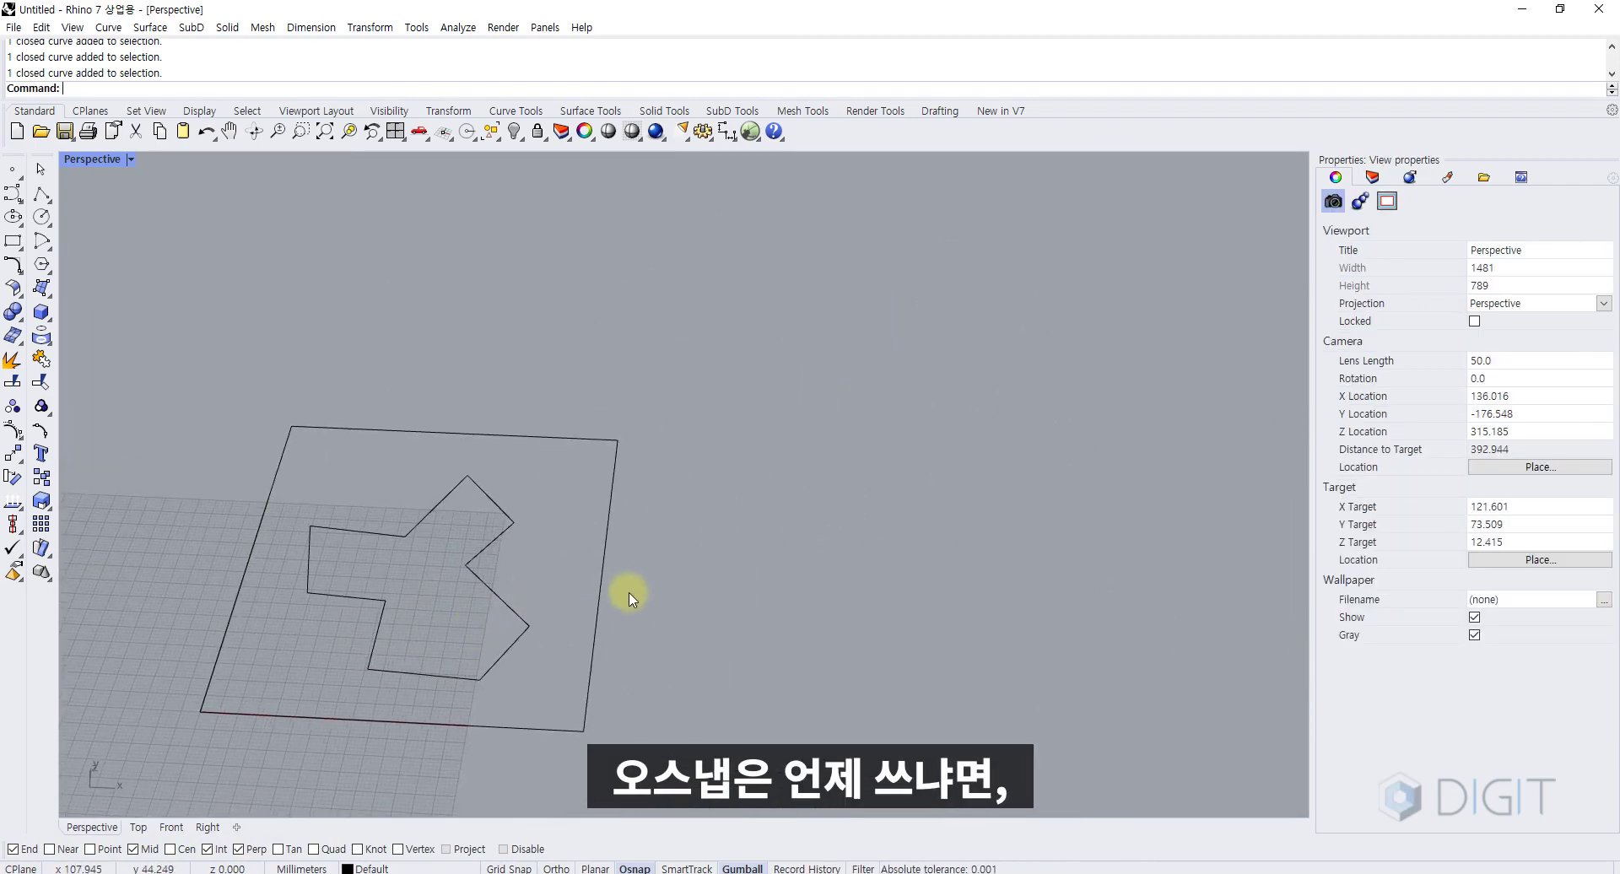
right_click_drag(629, 599, 635, 583)
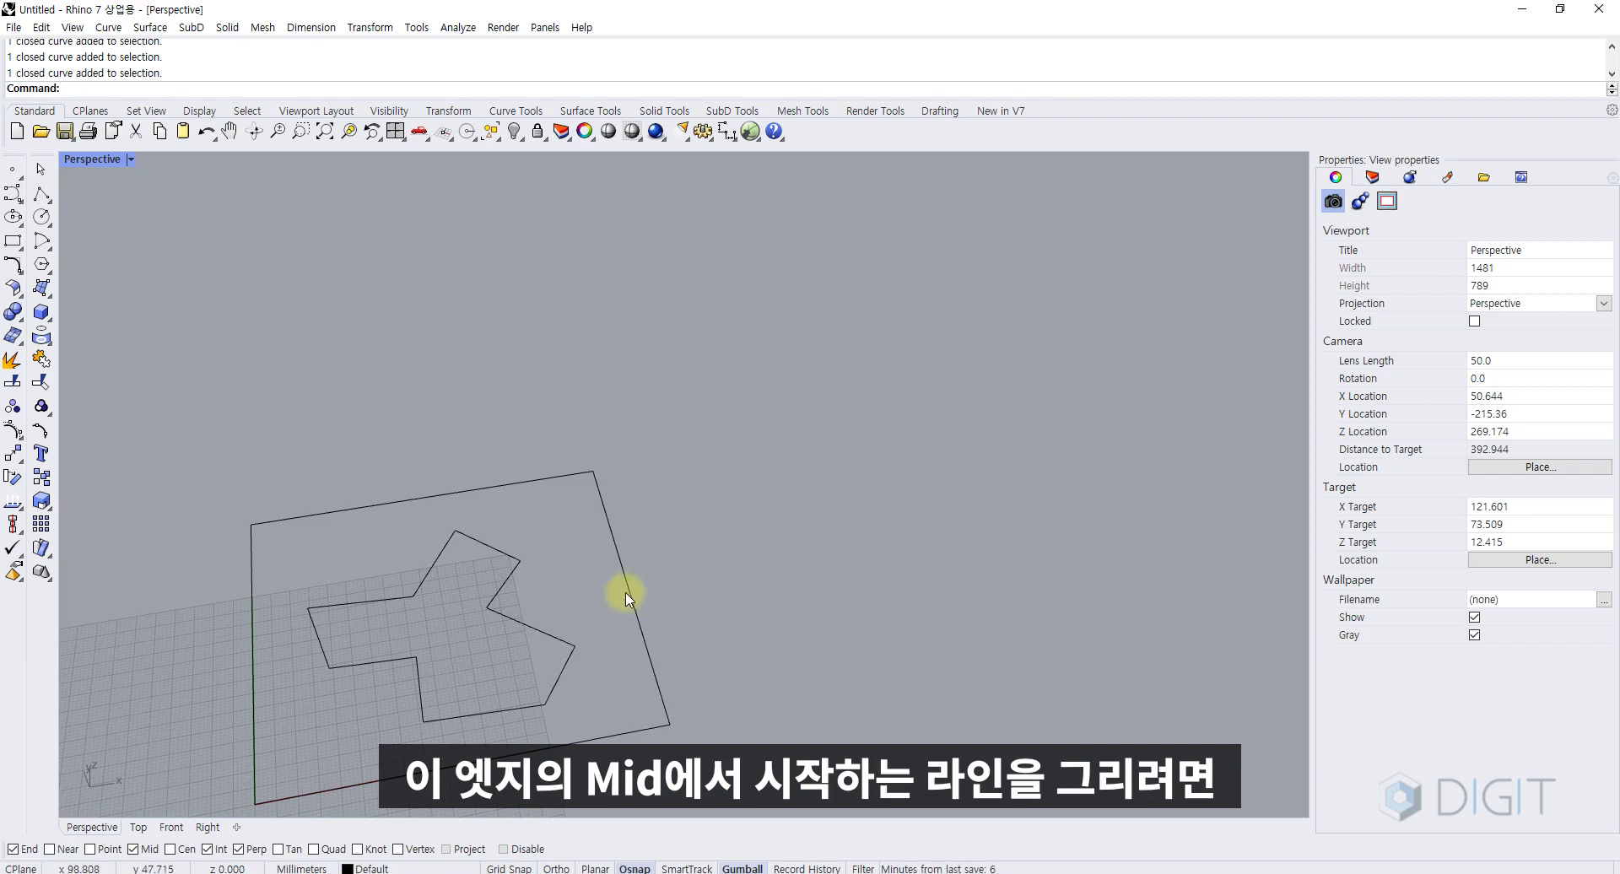
type("l")
key("Return")
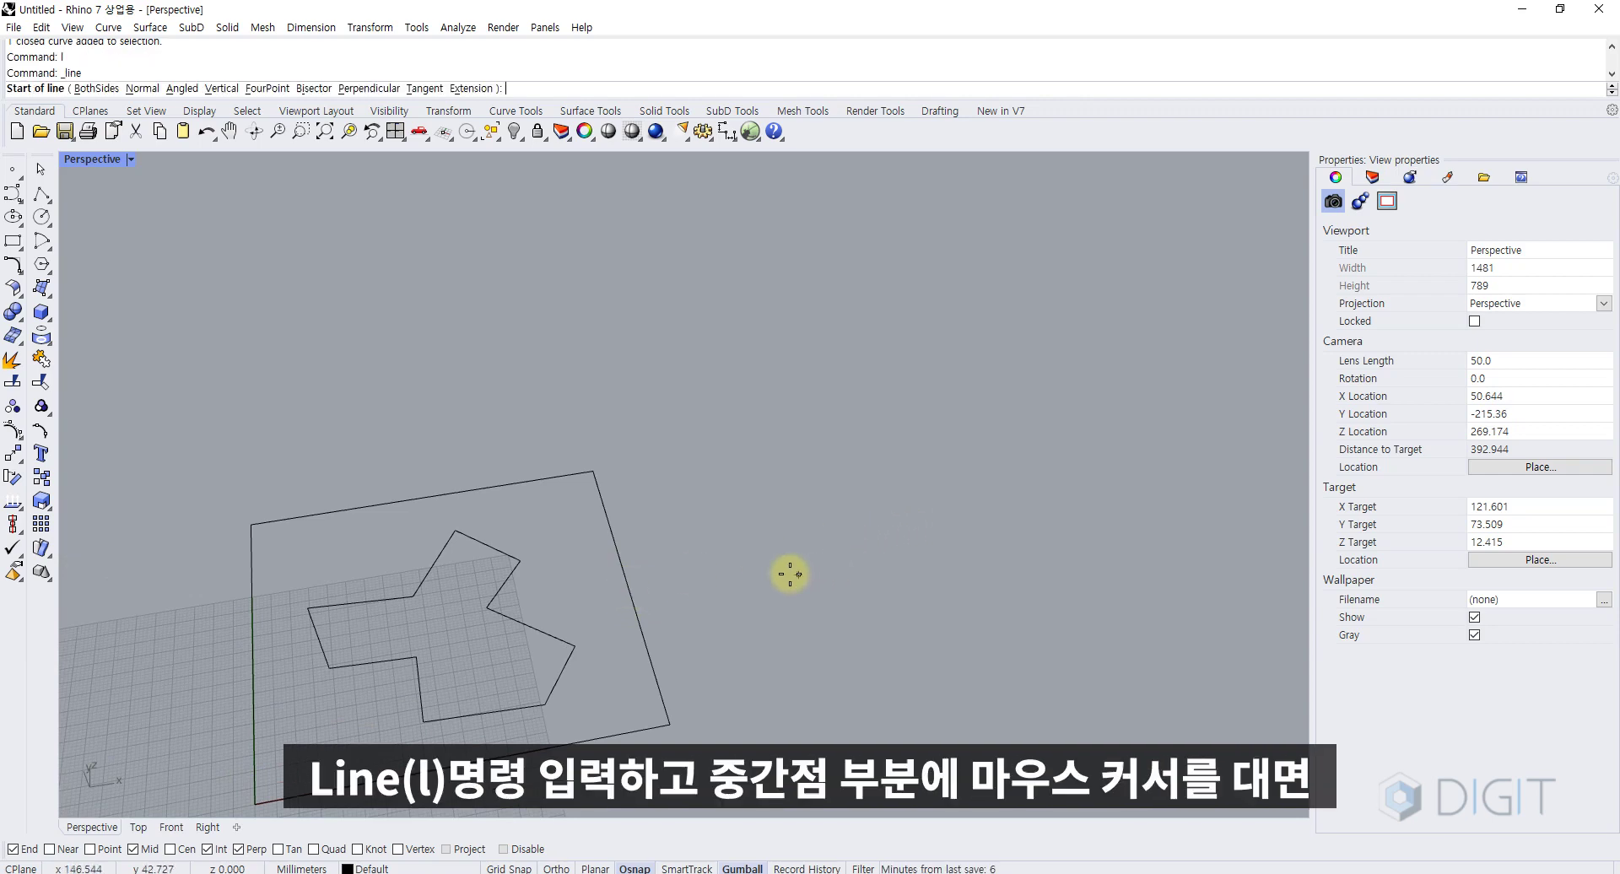
left_click(638, 579)
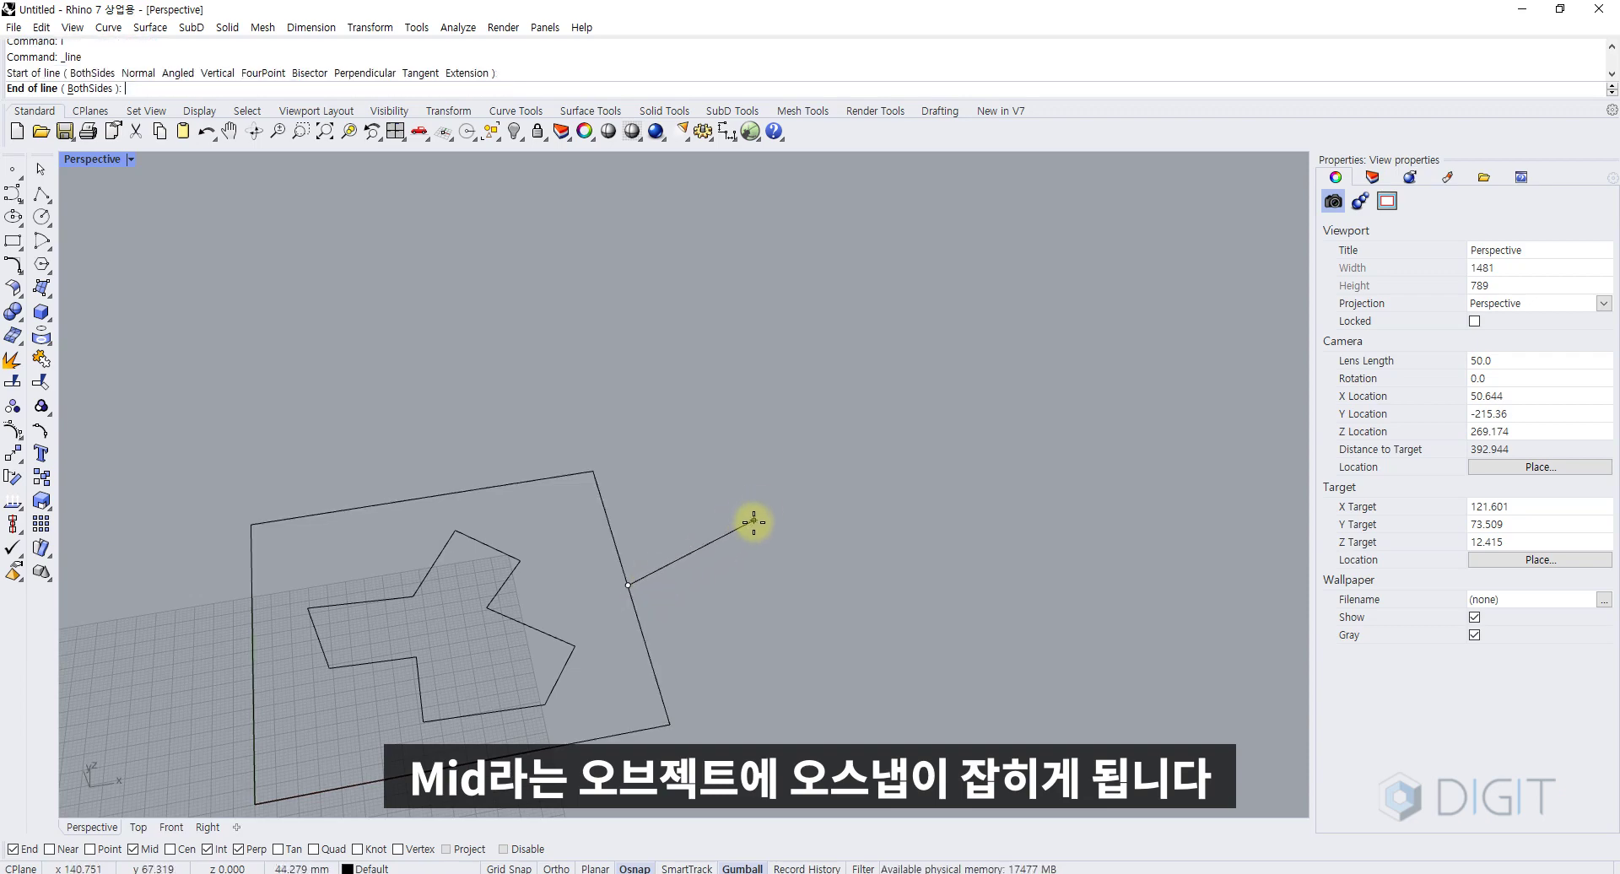
key("Escape")
scroll(607, 596, "up", 5)
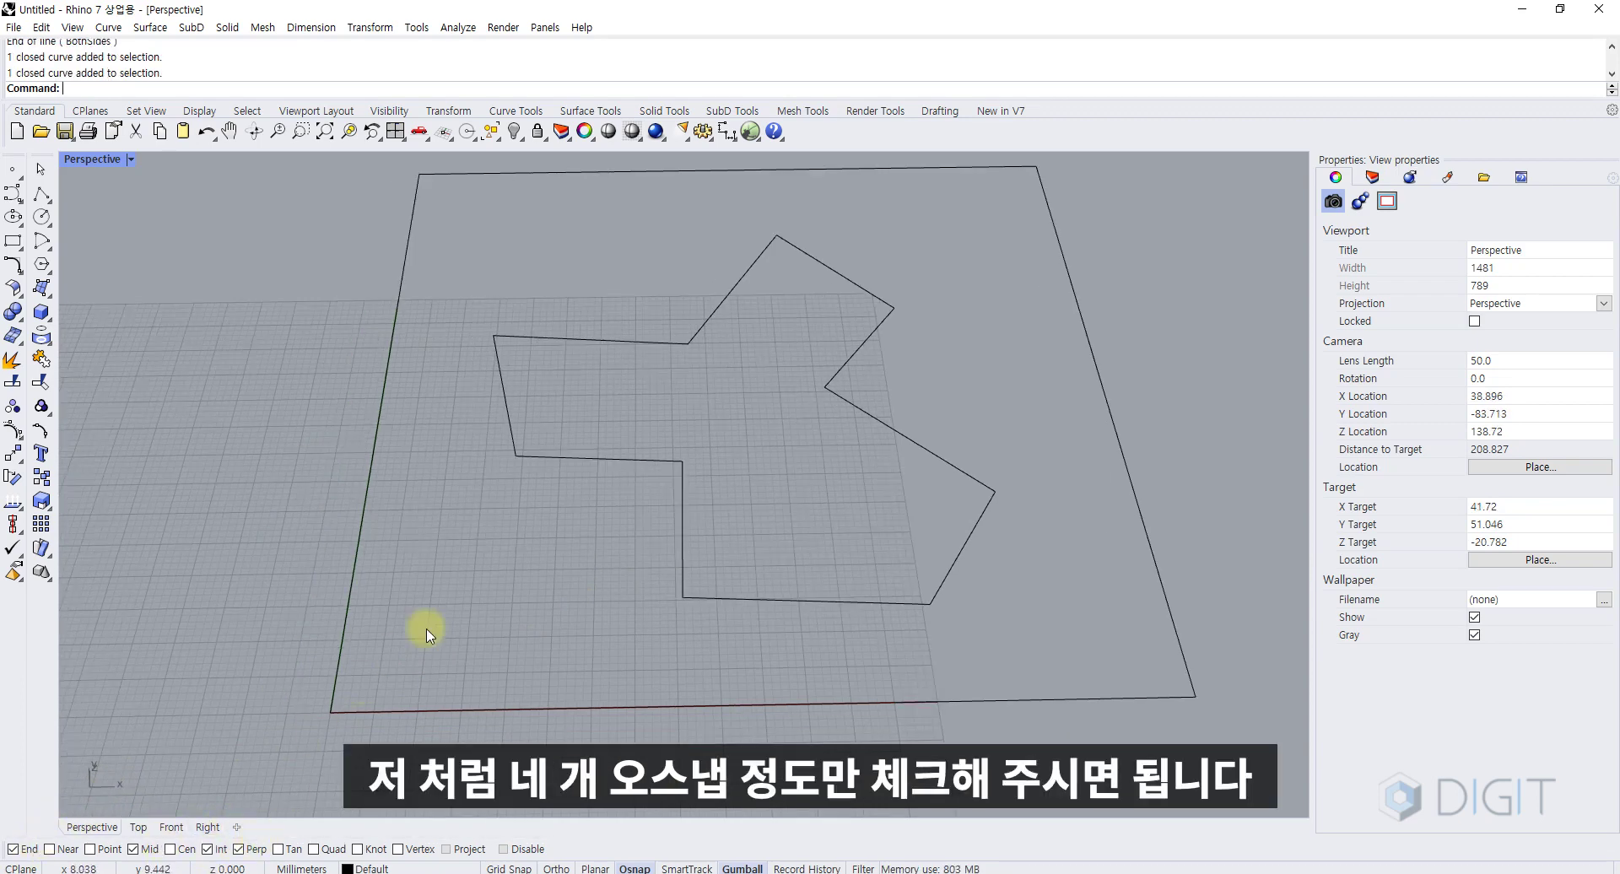
- Extrude the ten-sided polyline upward about 3.6 mm with Solid set to No
left_click(675, 489)
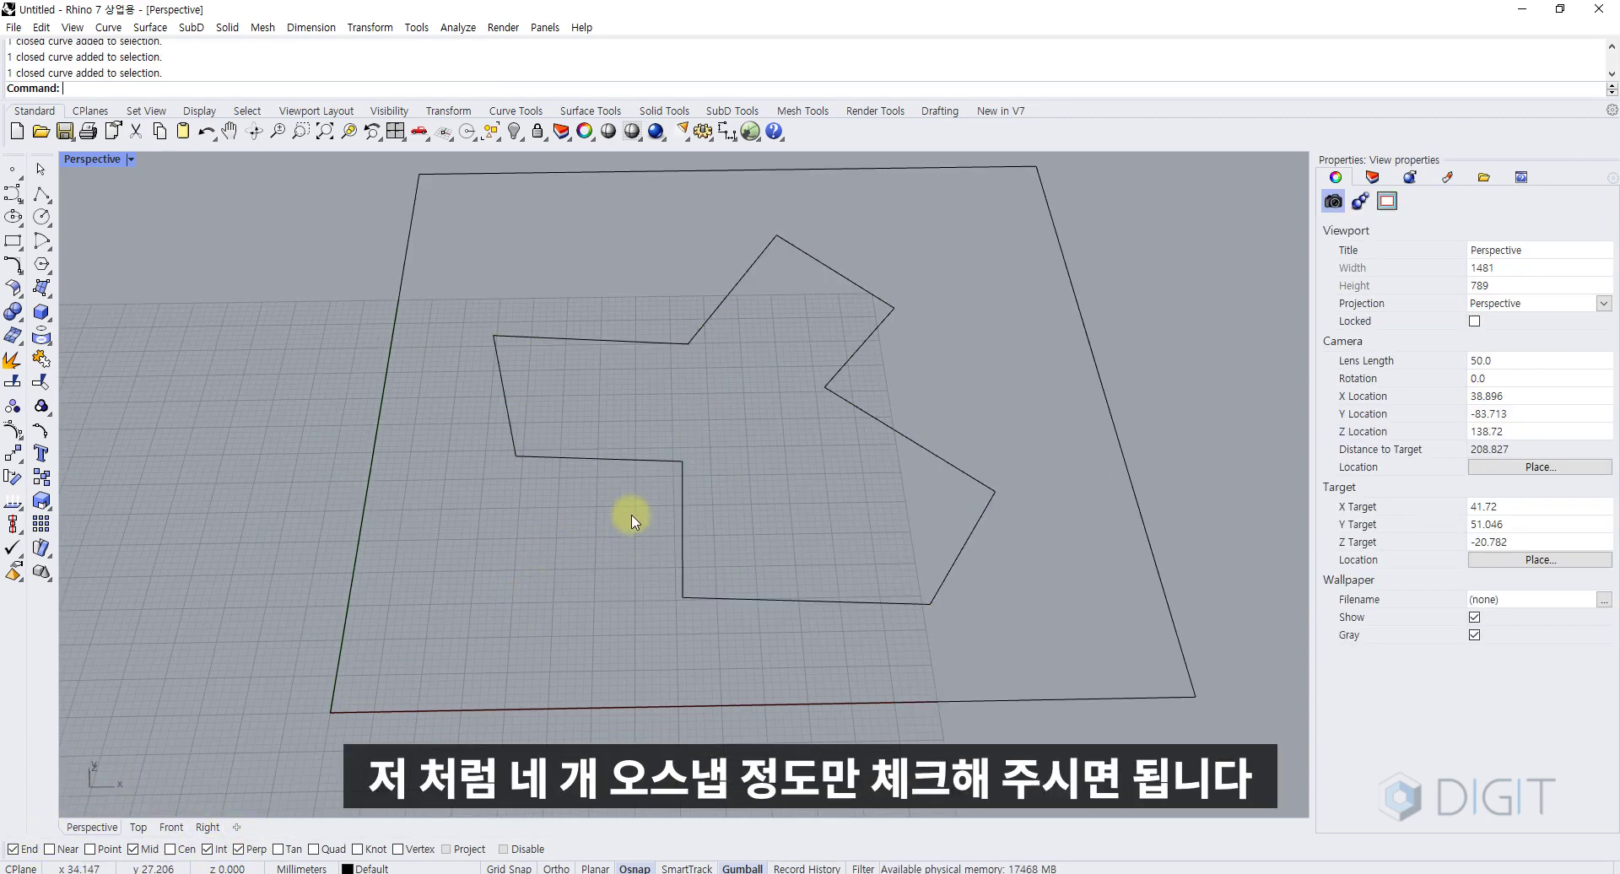
right_click_drag(619, 529, 495, 499)
type("zs")
key("Return")
key("Escape")
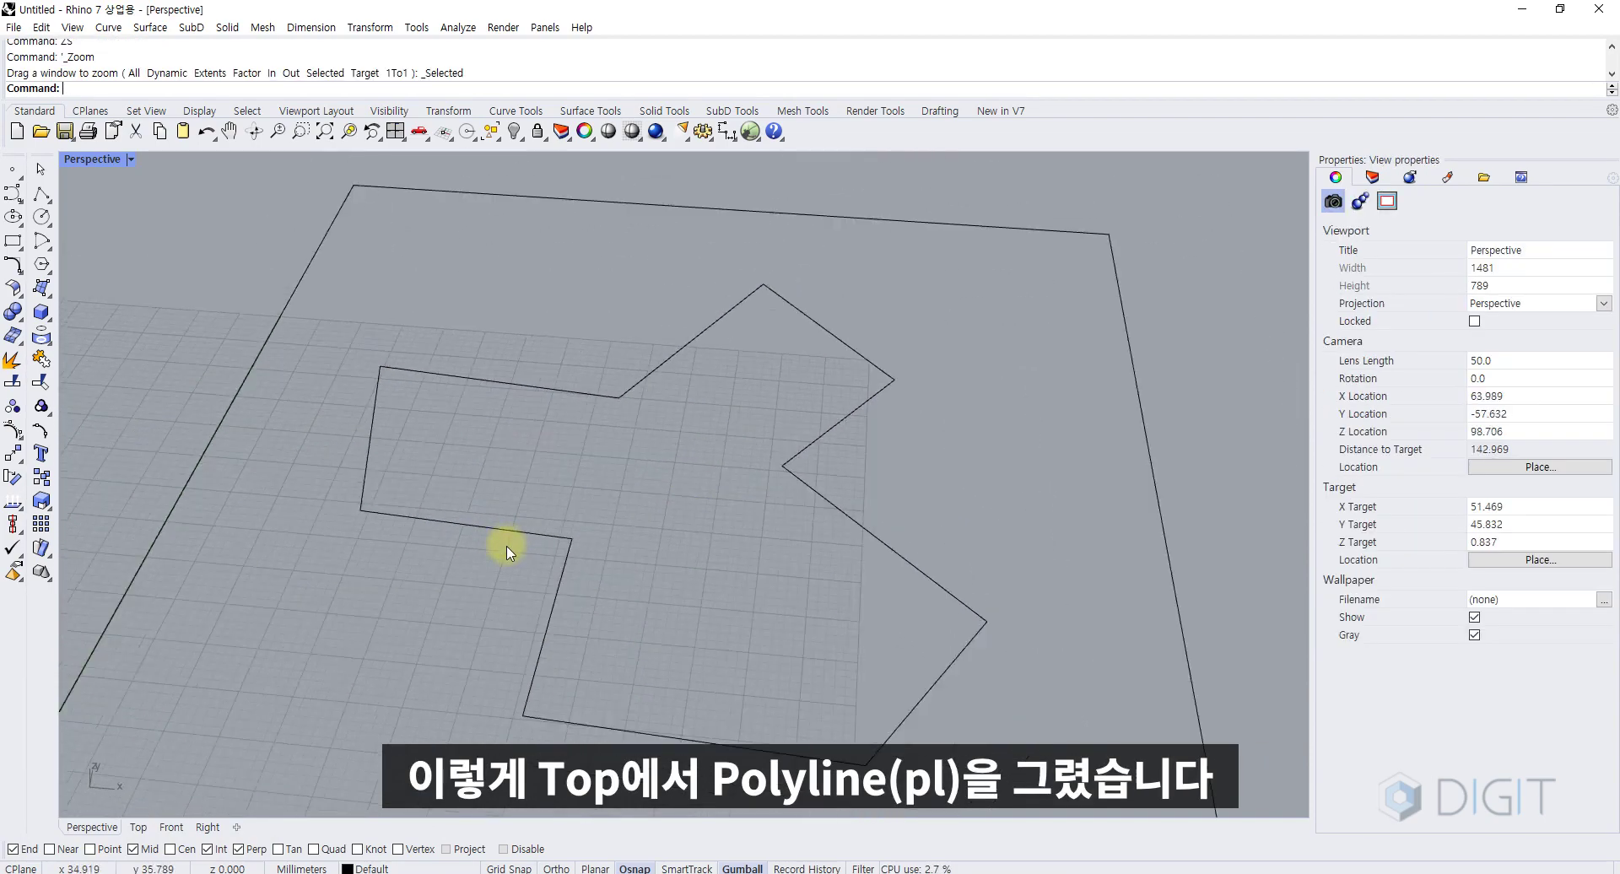
mouse_move(529, 550)
right_mouse_down()
mouse_move(560, 535)
mouse_move(543, 564)
right_mouse_up()
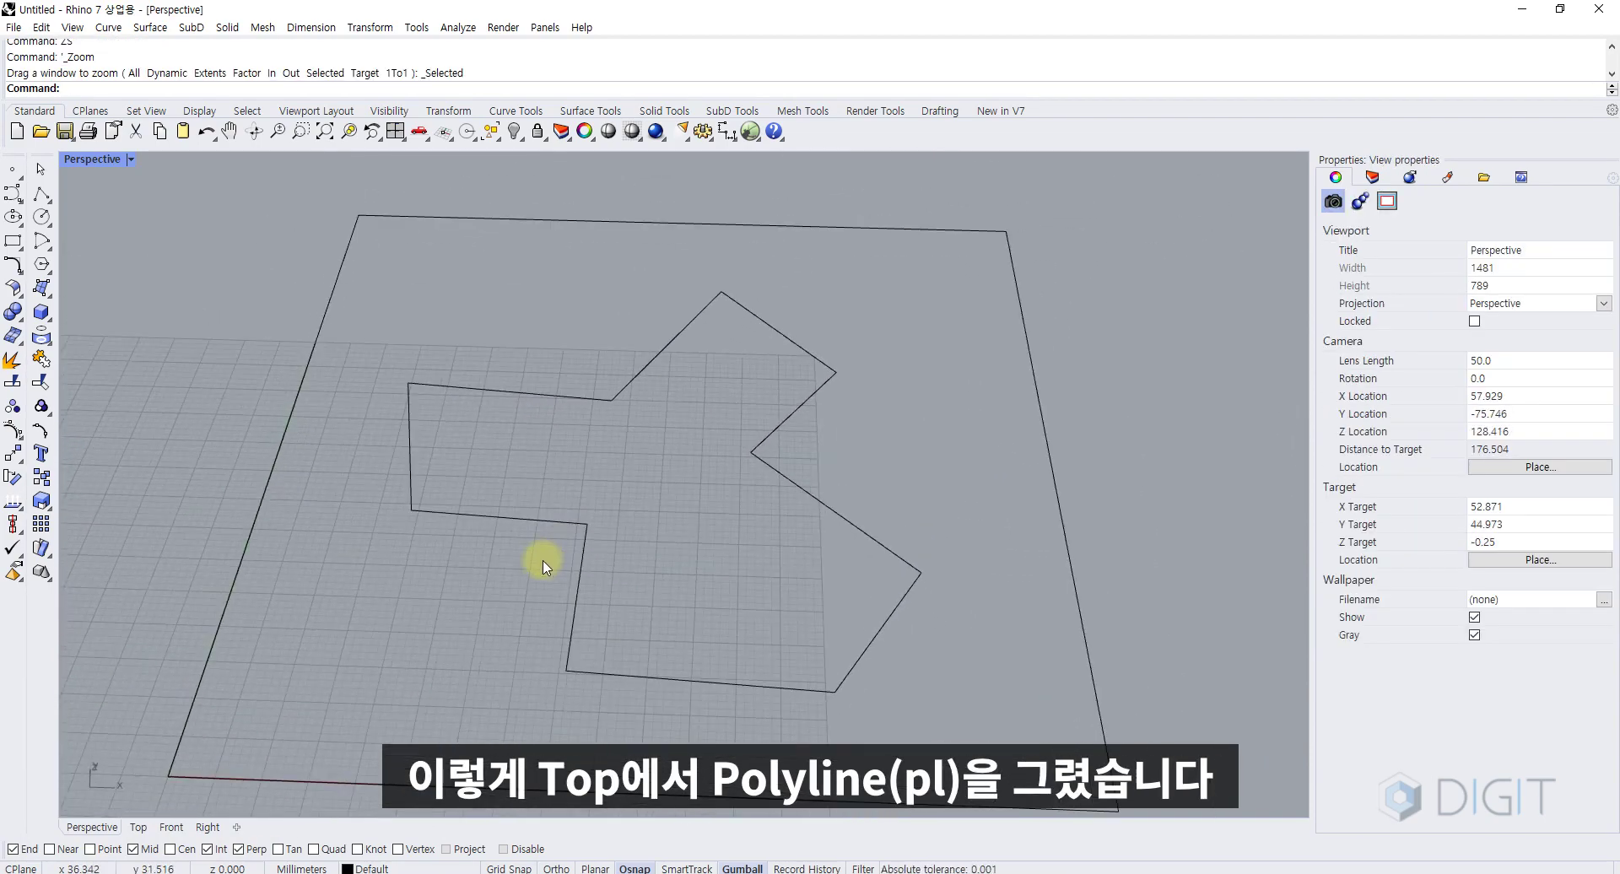
left_click_drag(604, 499, 506, 621)
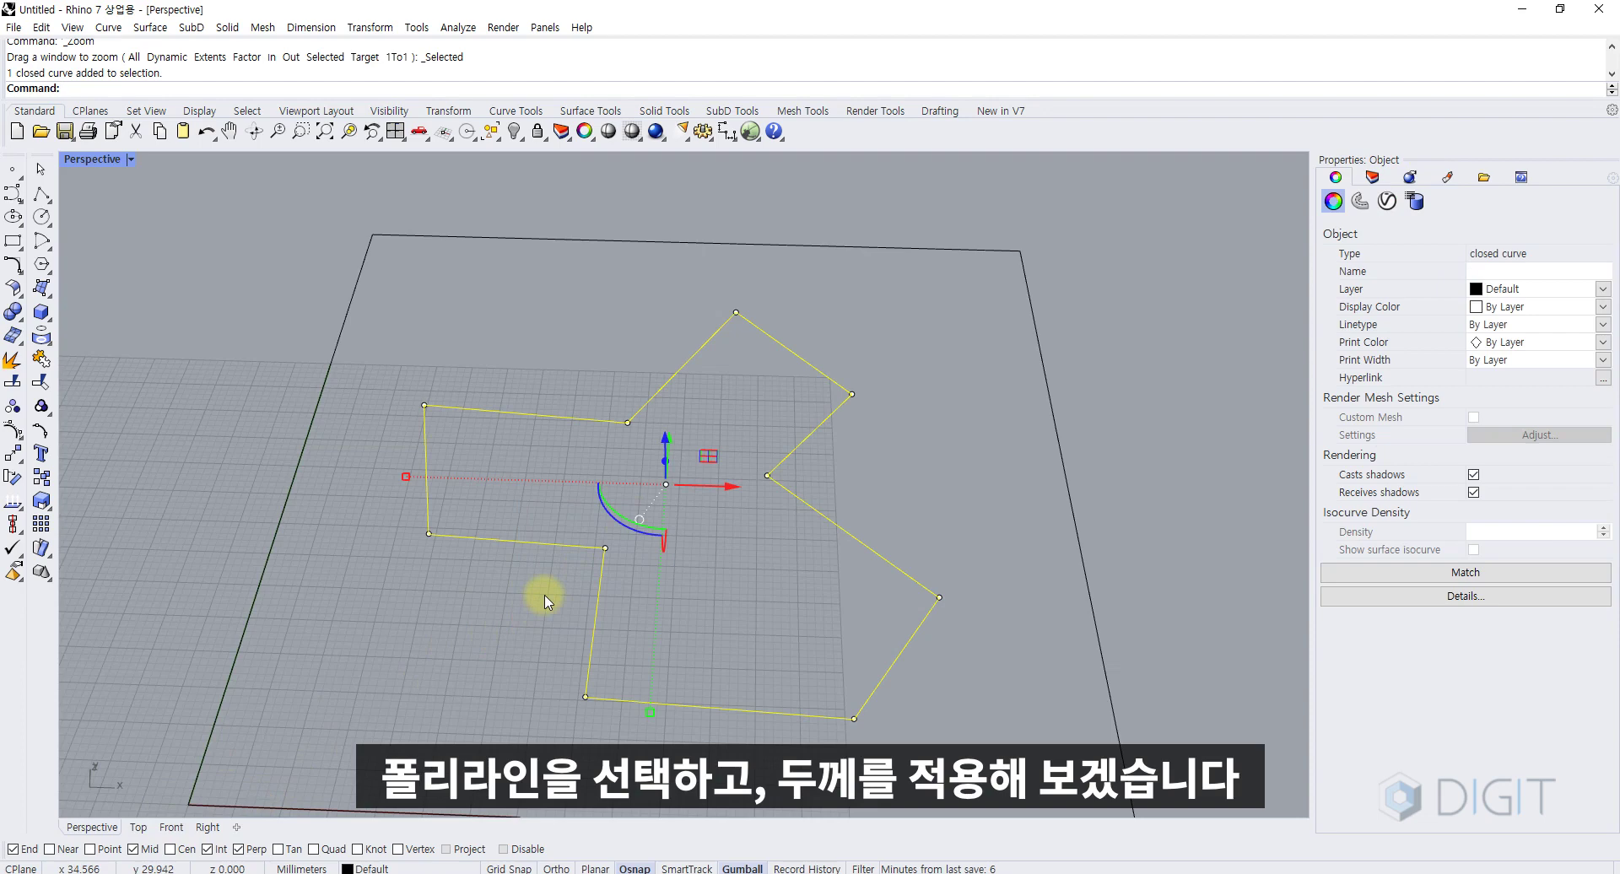
right_click_drag(546, 600, 542, 568)
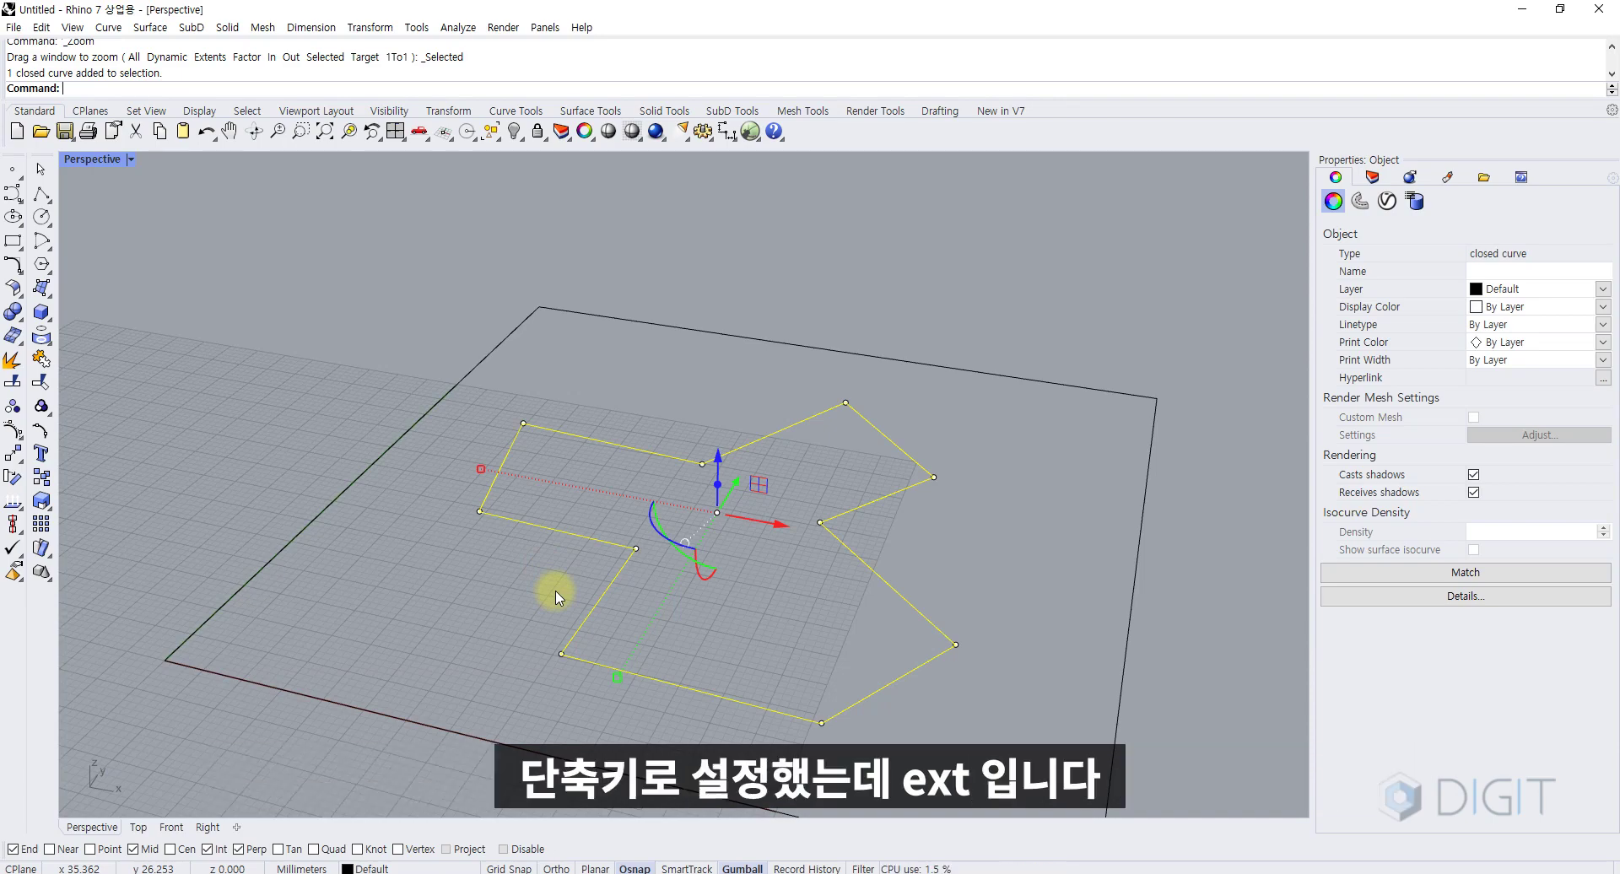
right_click_drag(555, 597, 596, 577, "shift")
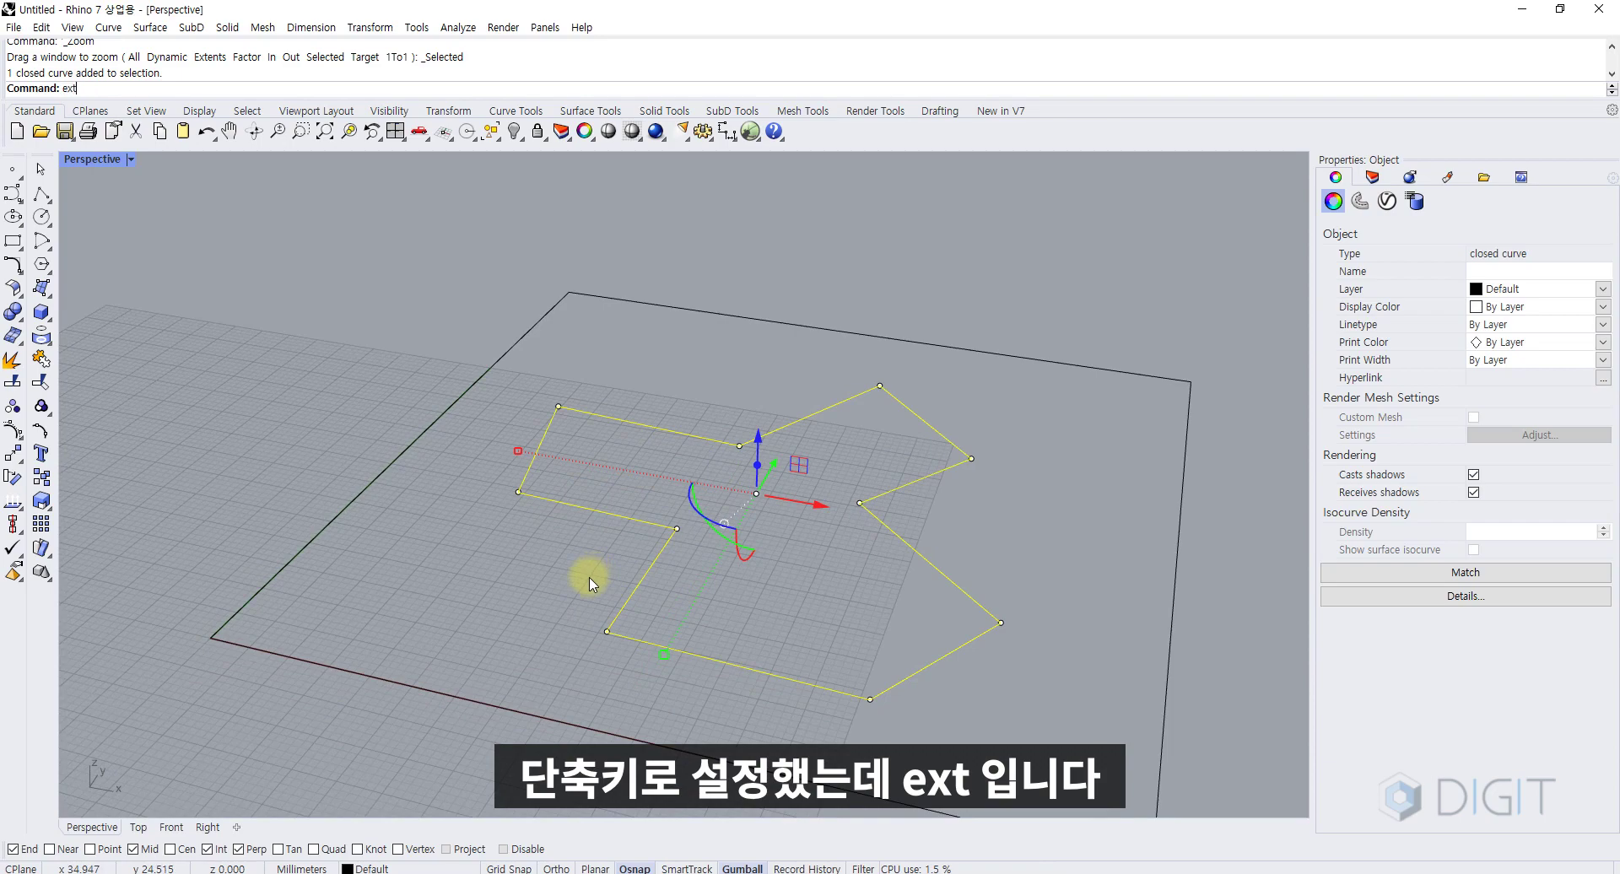
key("Return")
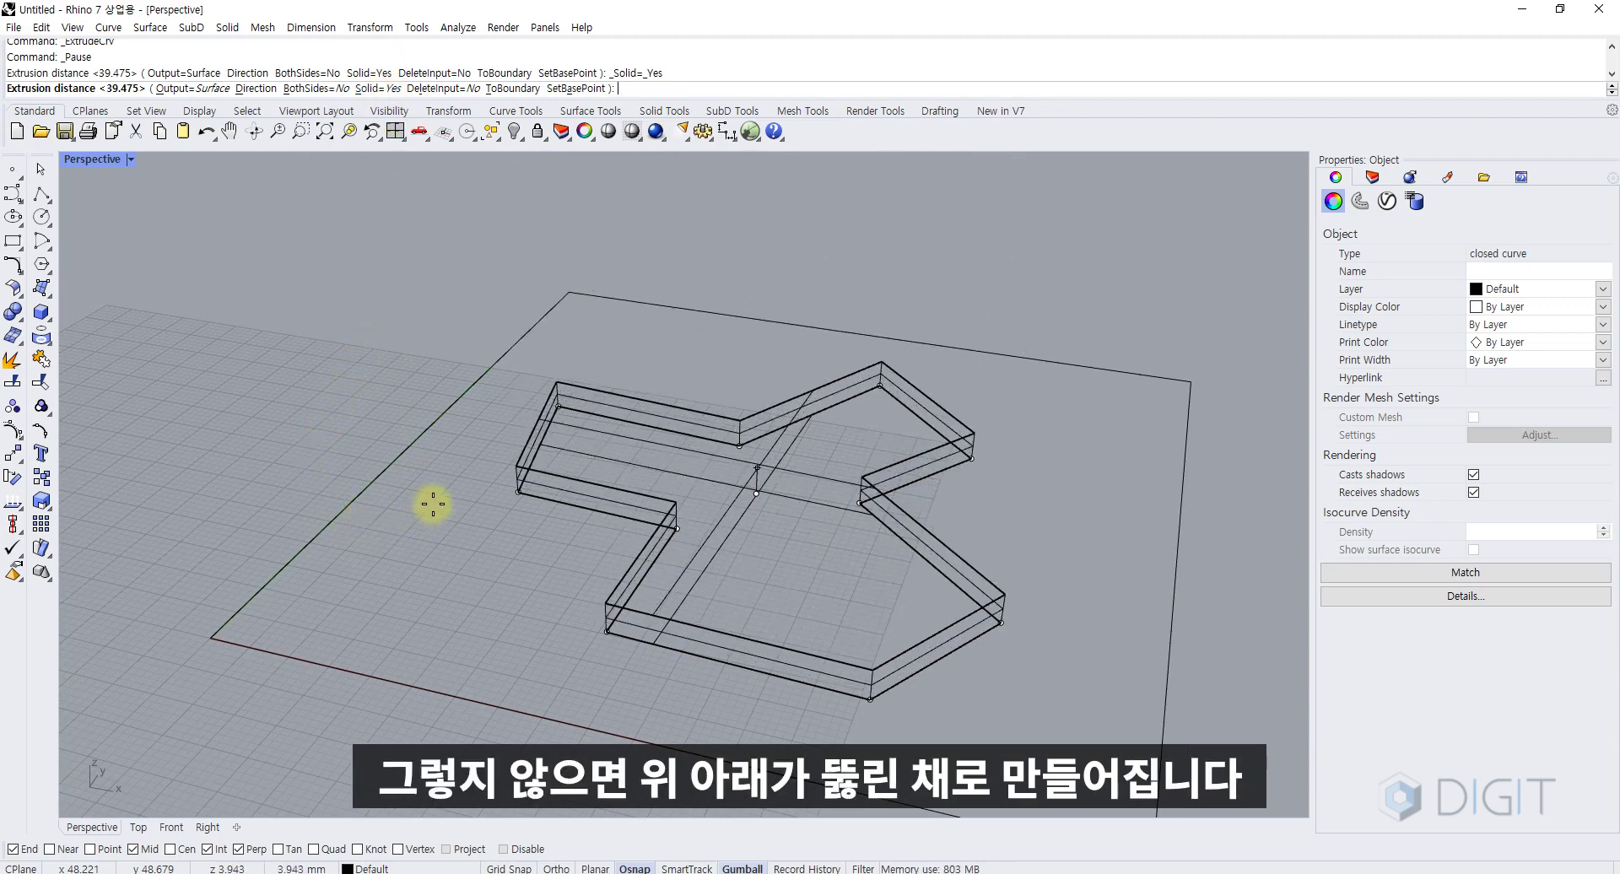
left_click(370, 88)
left_click(426, 509)
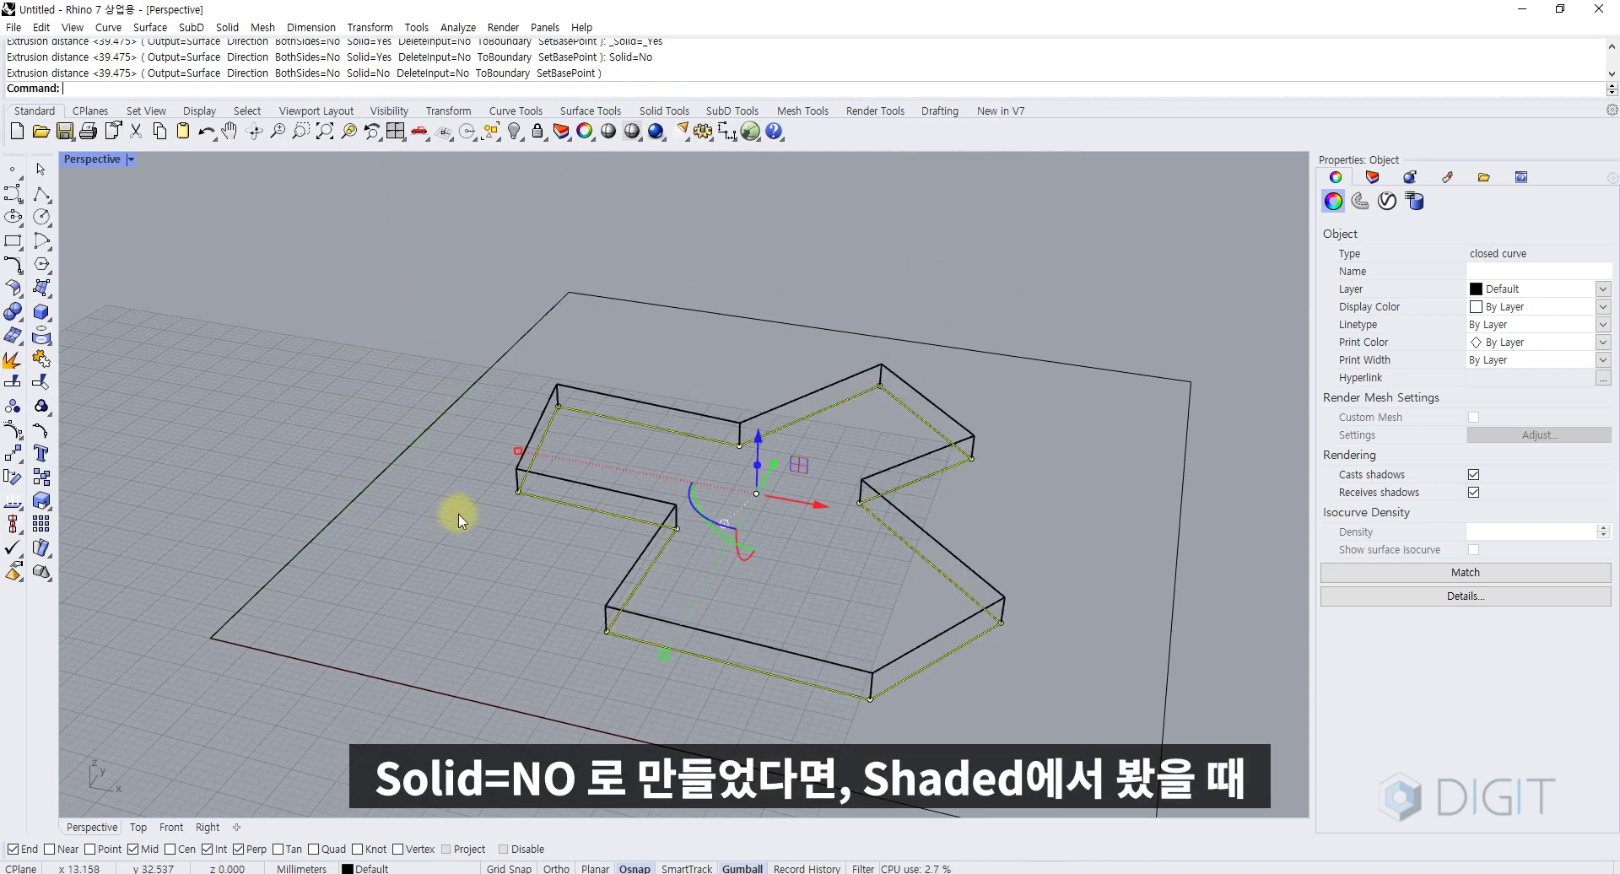
- Switch the Perspective view to the Shaded display mode with the extrusion deselected and framed
left_click(491, 515)
scroll(712, 480, "up", 5)
key("ctrl+alt+s")
scroll(712, 480, "down", 6)
mouse_move(712, 506)
right_mouse_down("shift")
mouse_move(701, 430)
mouse_move(717, 493)
right_mouse_up("shift")
scroll(747, 482, "up", 5)
- Draw a small upright box beside the inner corner of the open extrusion
type("box")
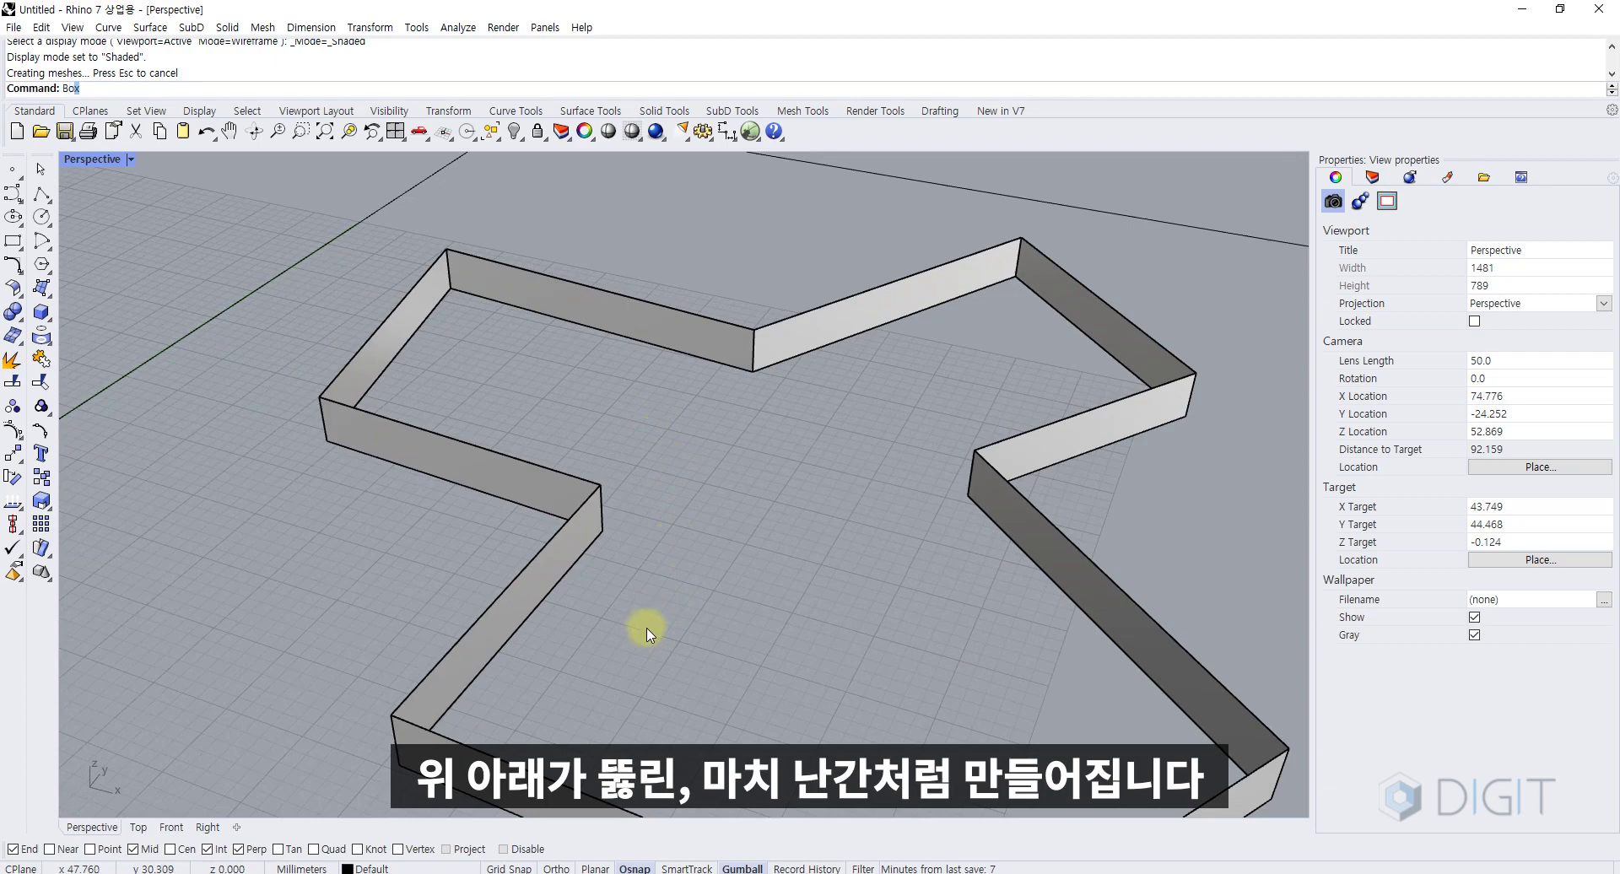
key("Return")
left_click(600, 650)
left_click(637, 697)
left_click(603, 651)
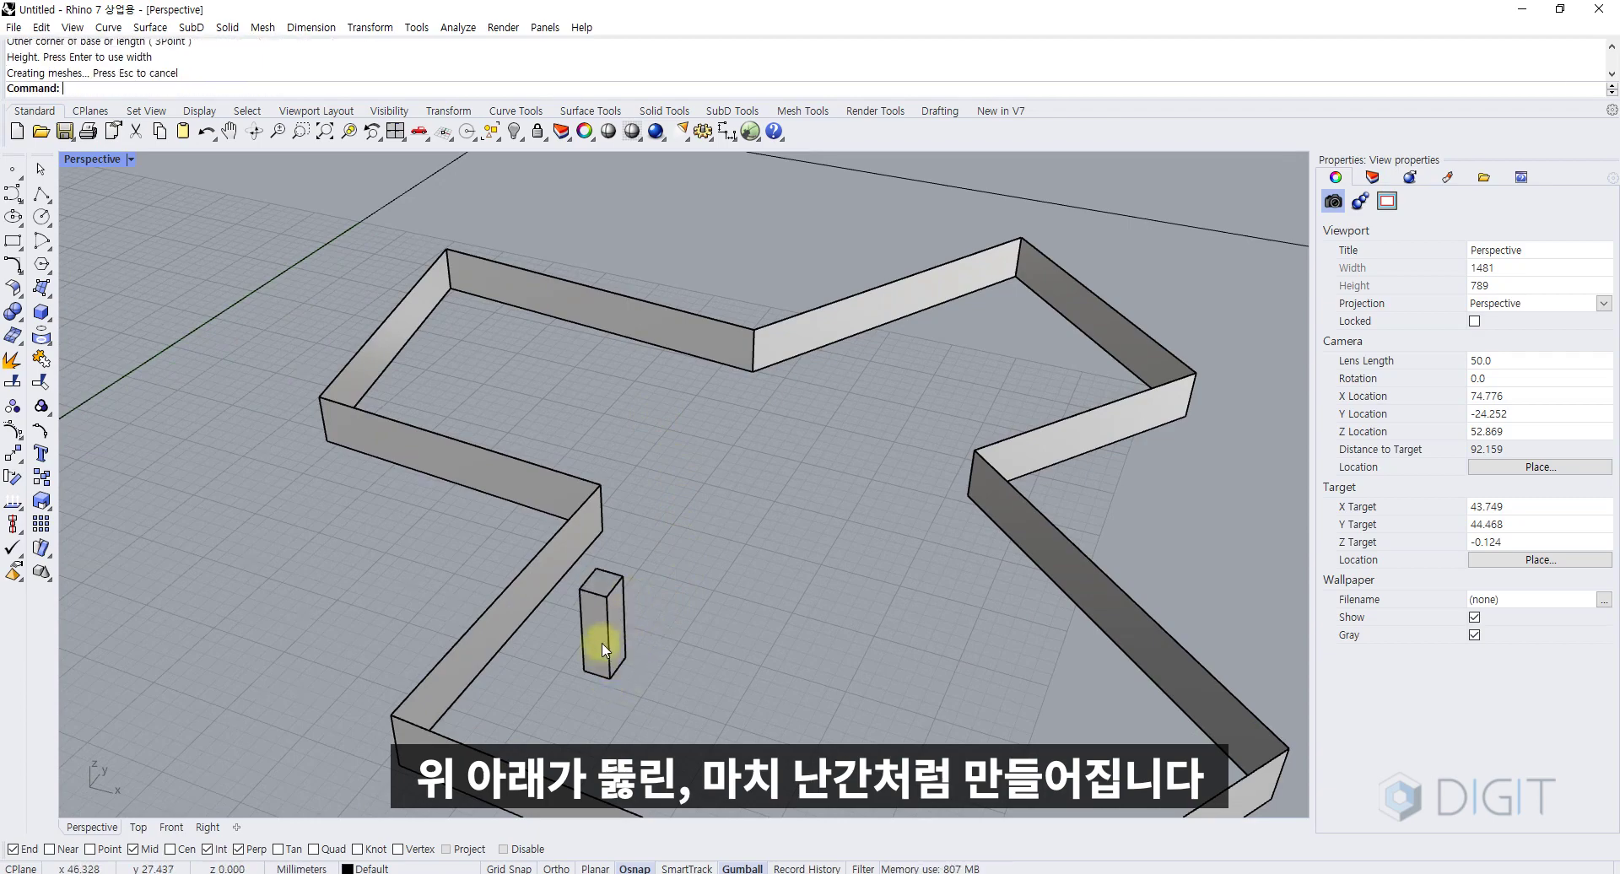
- Delete the small box and the open extrusion, leaving the ten-sided polyline in place
right_click_drag(602, 651, 697, 596)
left_click(772, 506)
key("Delete")
left_click(756, 578)
key("Delete")
scroll(743, 549, "down", 6)
- Extrude the ten-sided polyline 2 mm upward as a solid slab with Solid set to Yes
left_click(676, 600)
scroll(646, 616, "up", 2)
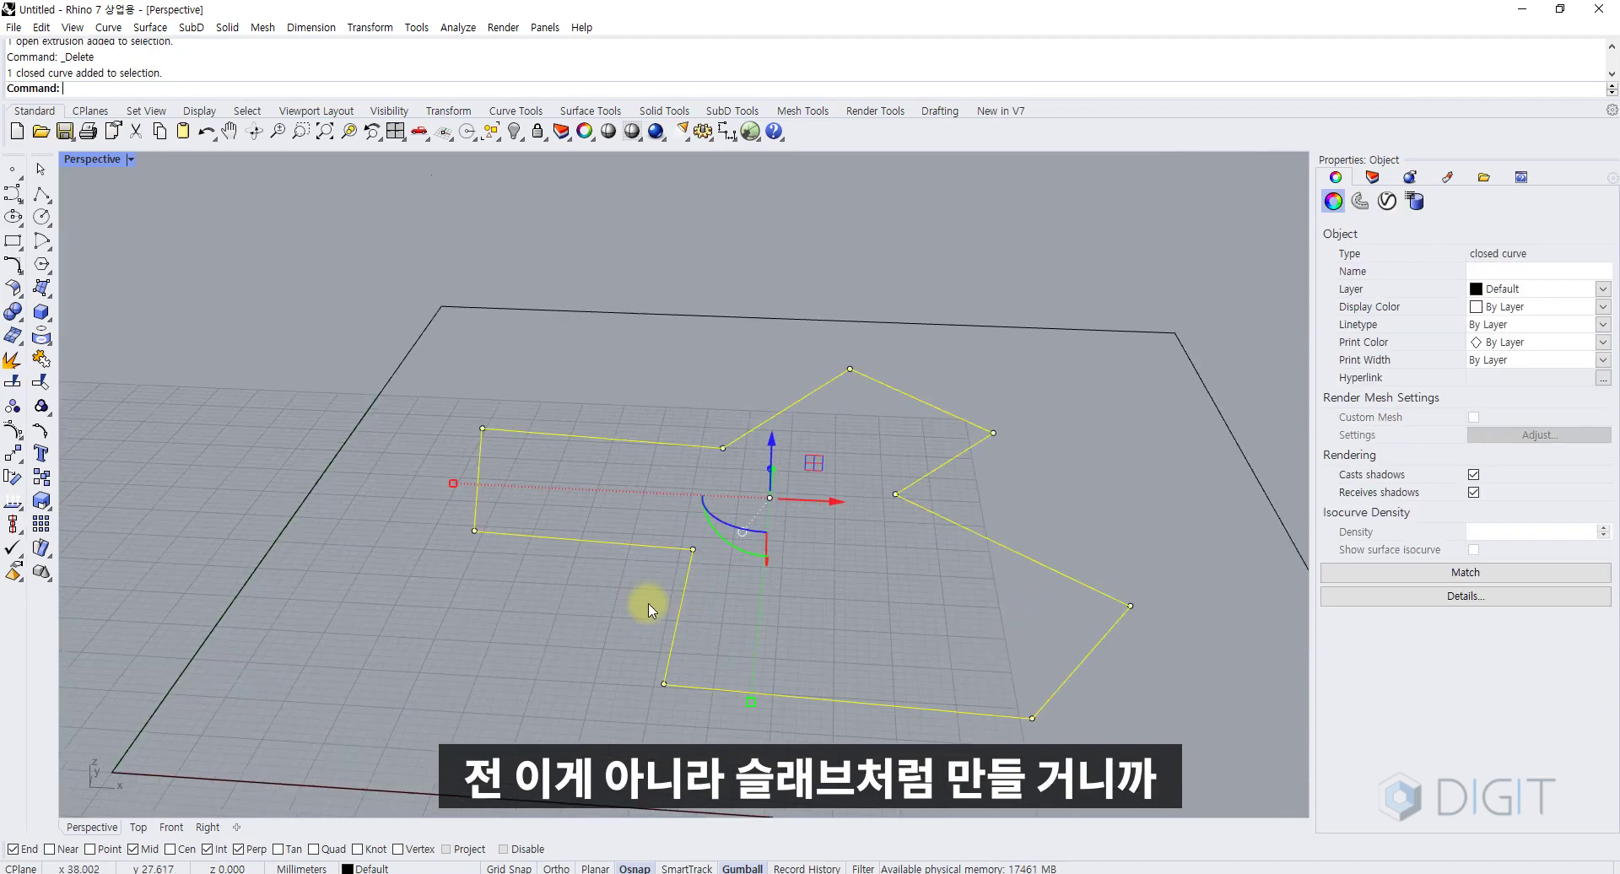
type("EE")
key("Return")
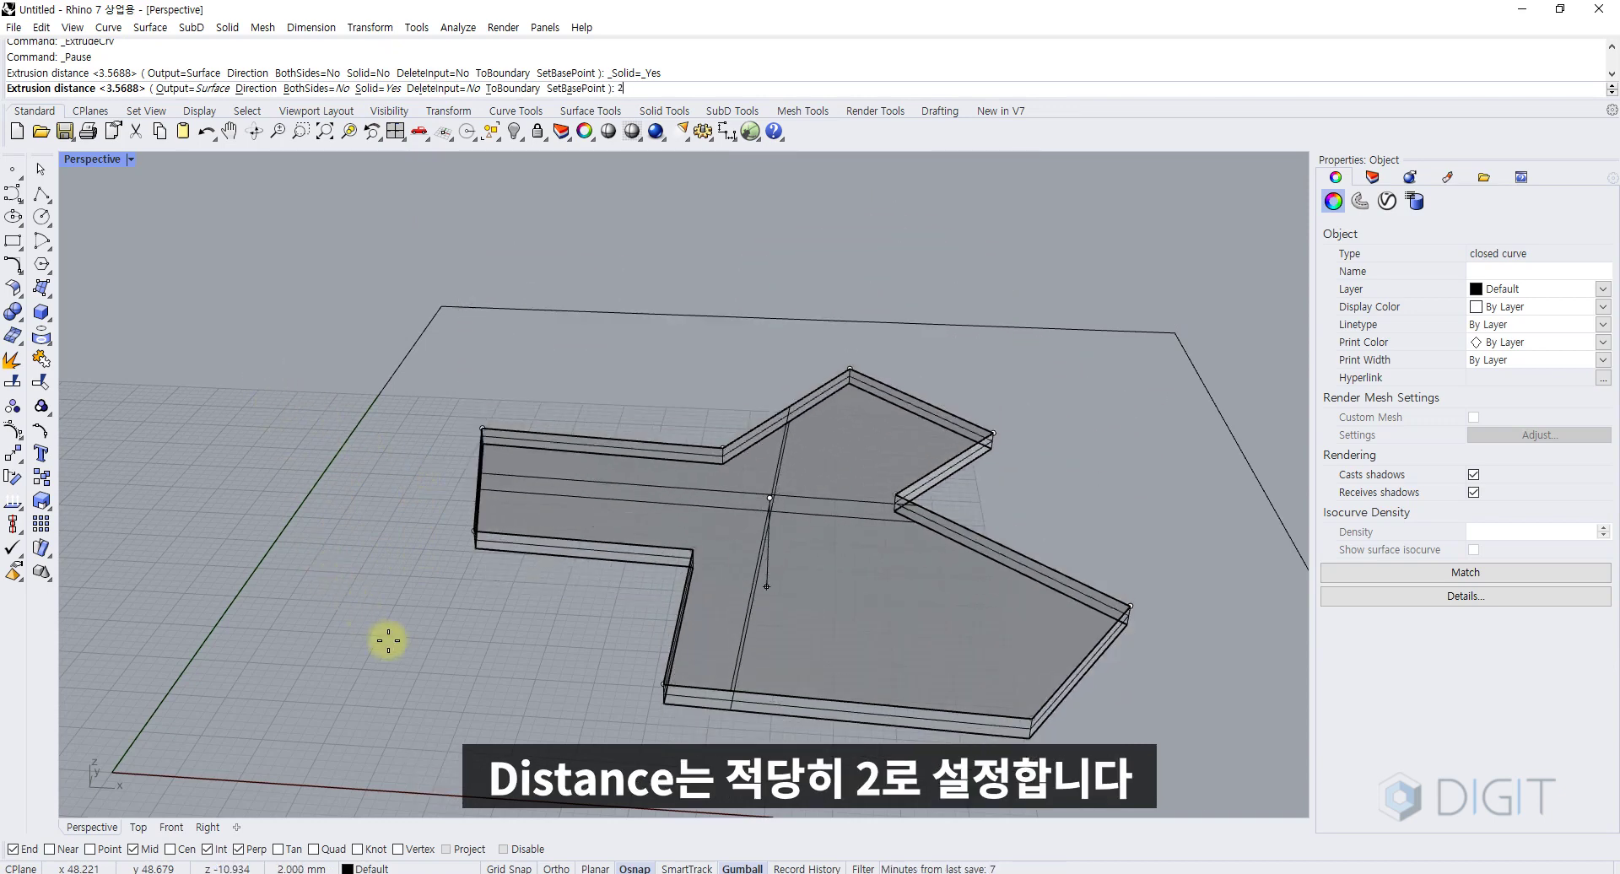
type("2")
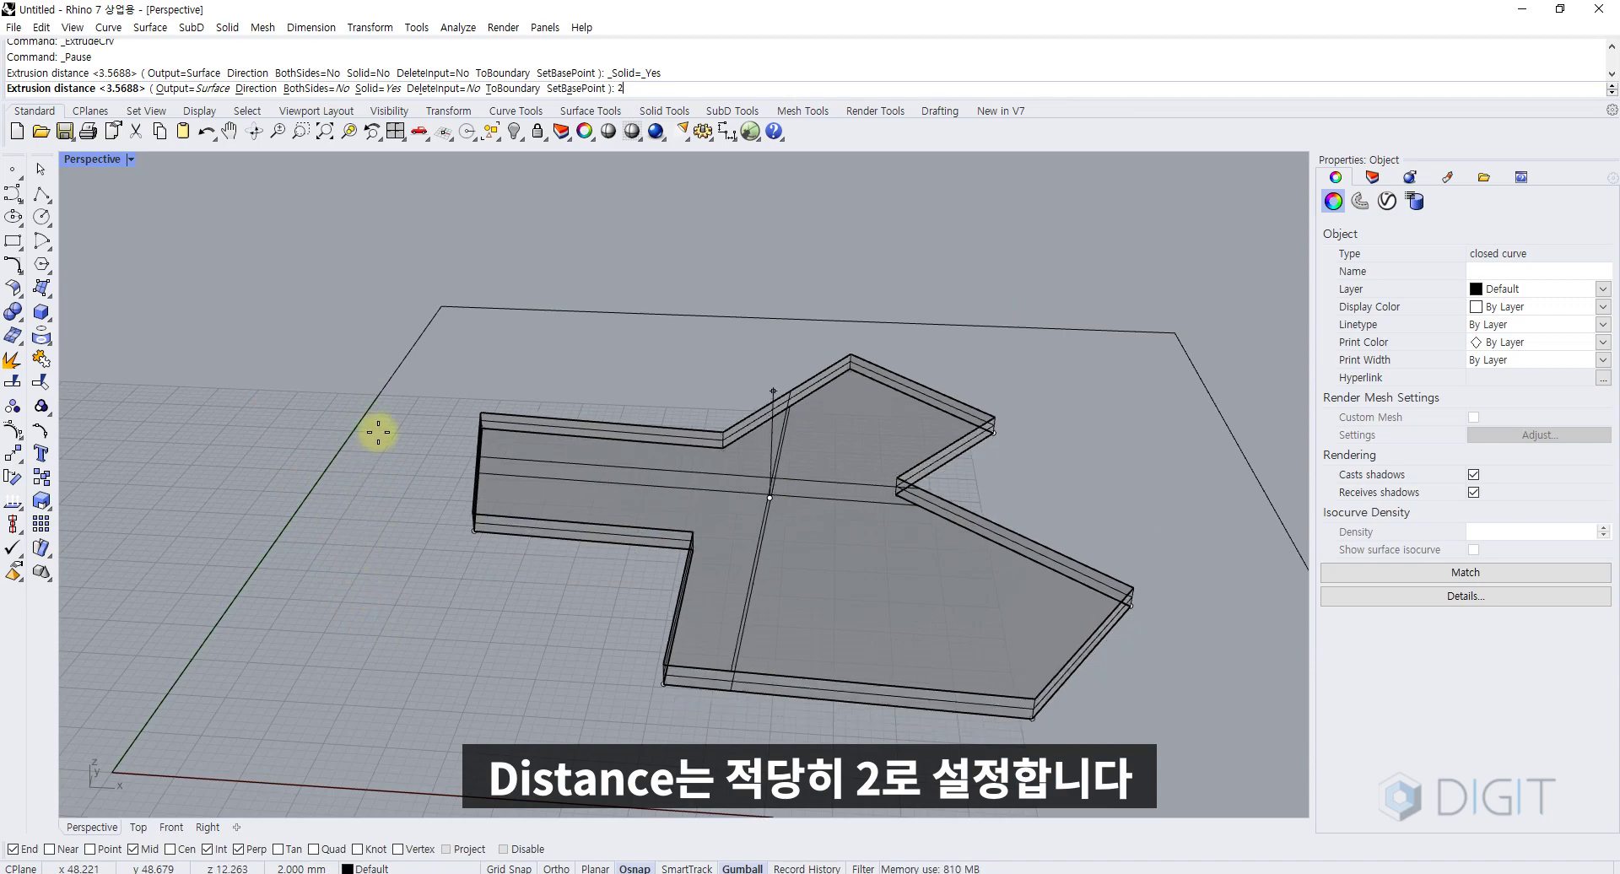
right_click_drag(390, 549, 331, 502)
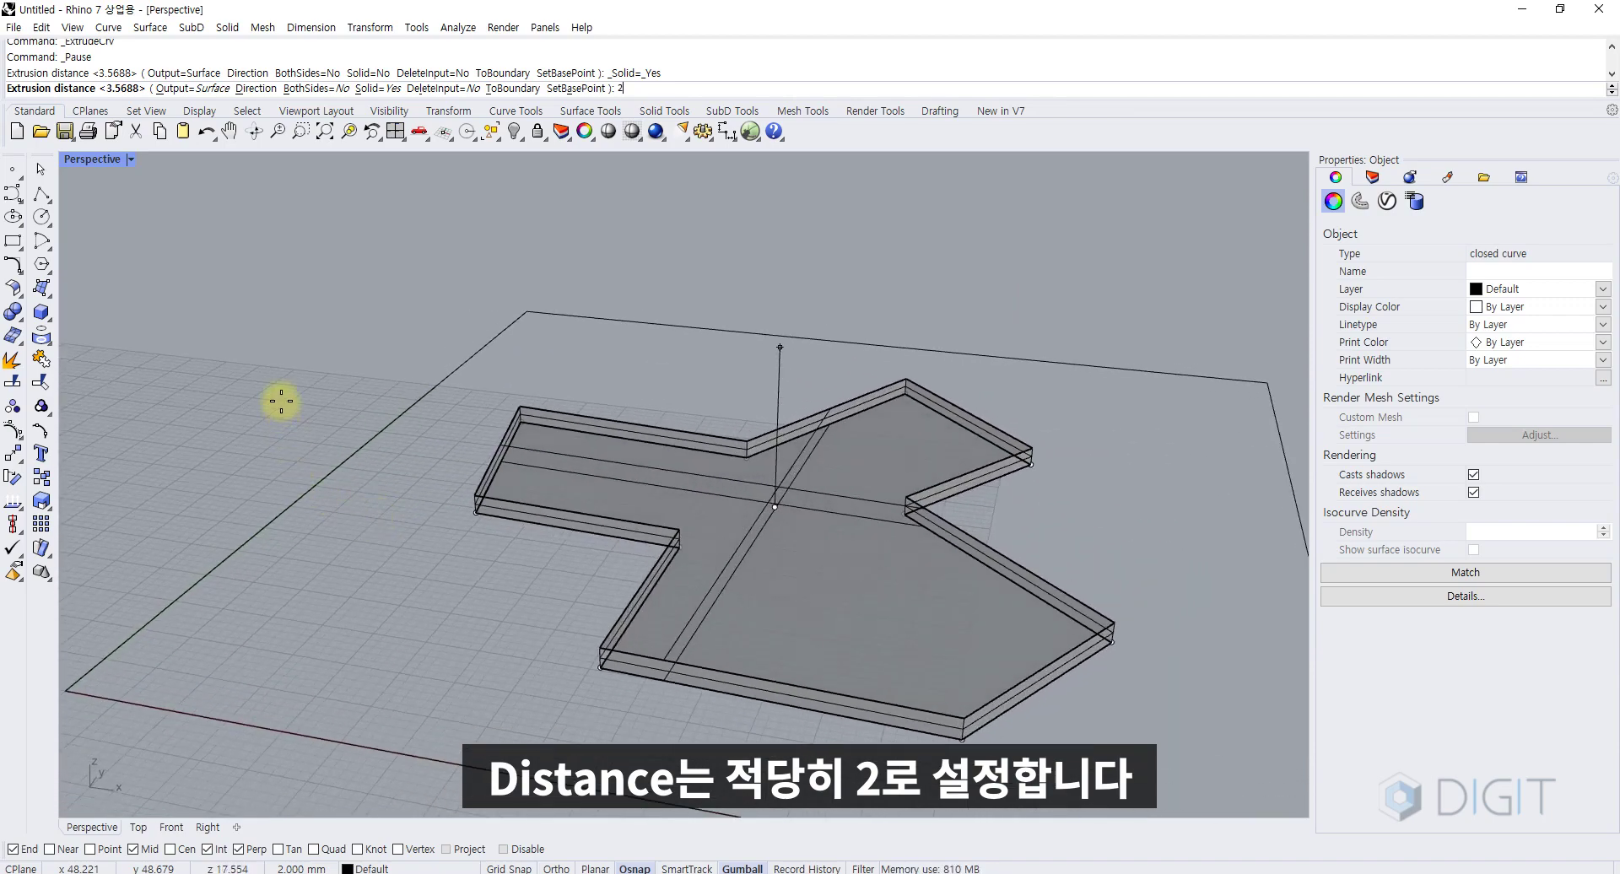
key("Return")
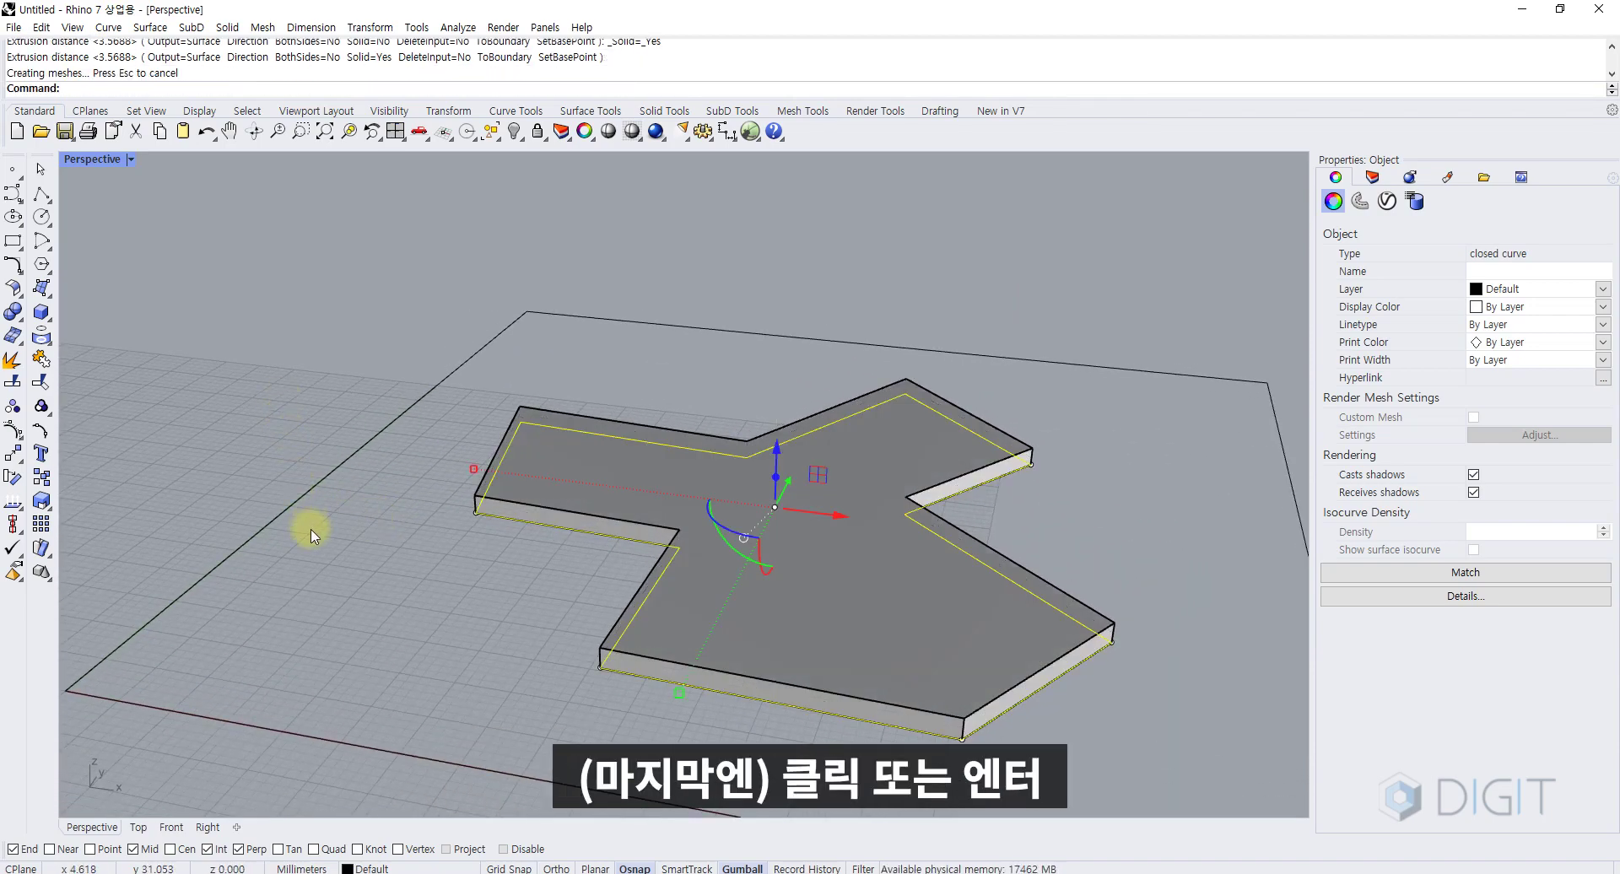
- Try picking the base polyline along the slab's lower edge to remove it
scroll(470, 547, "up", 5)
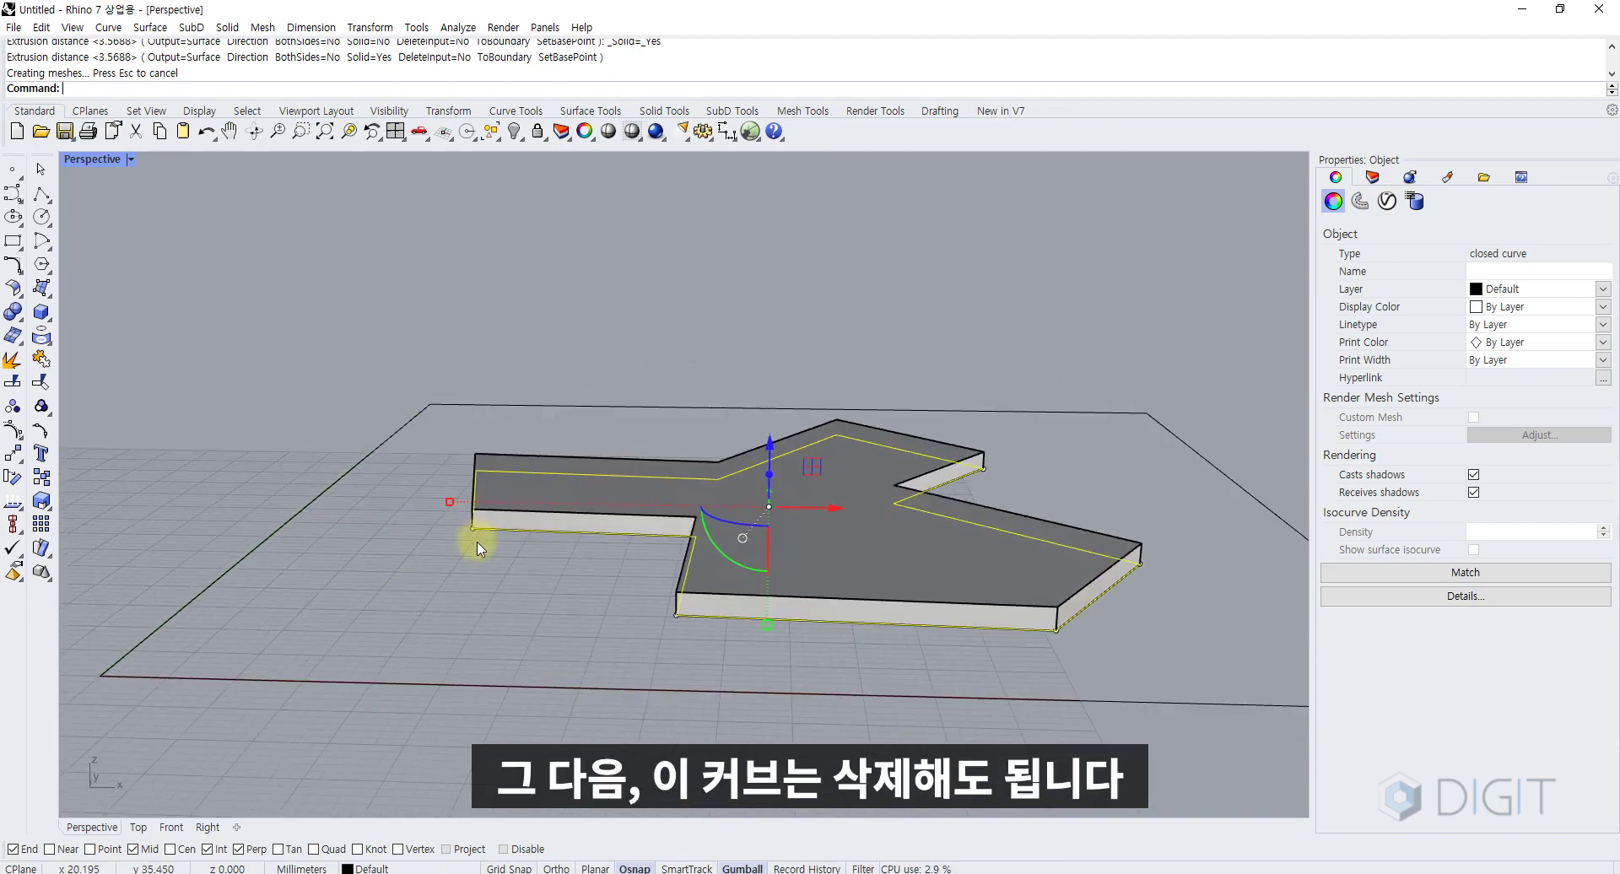
key("Escape")
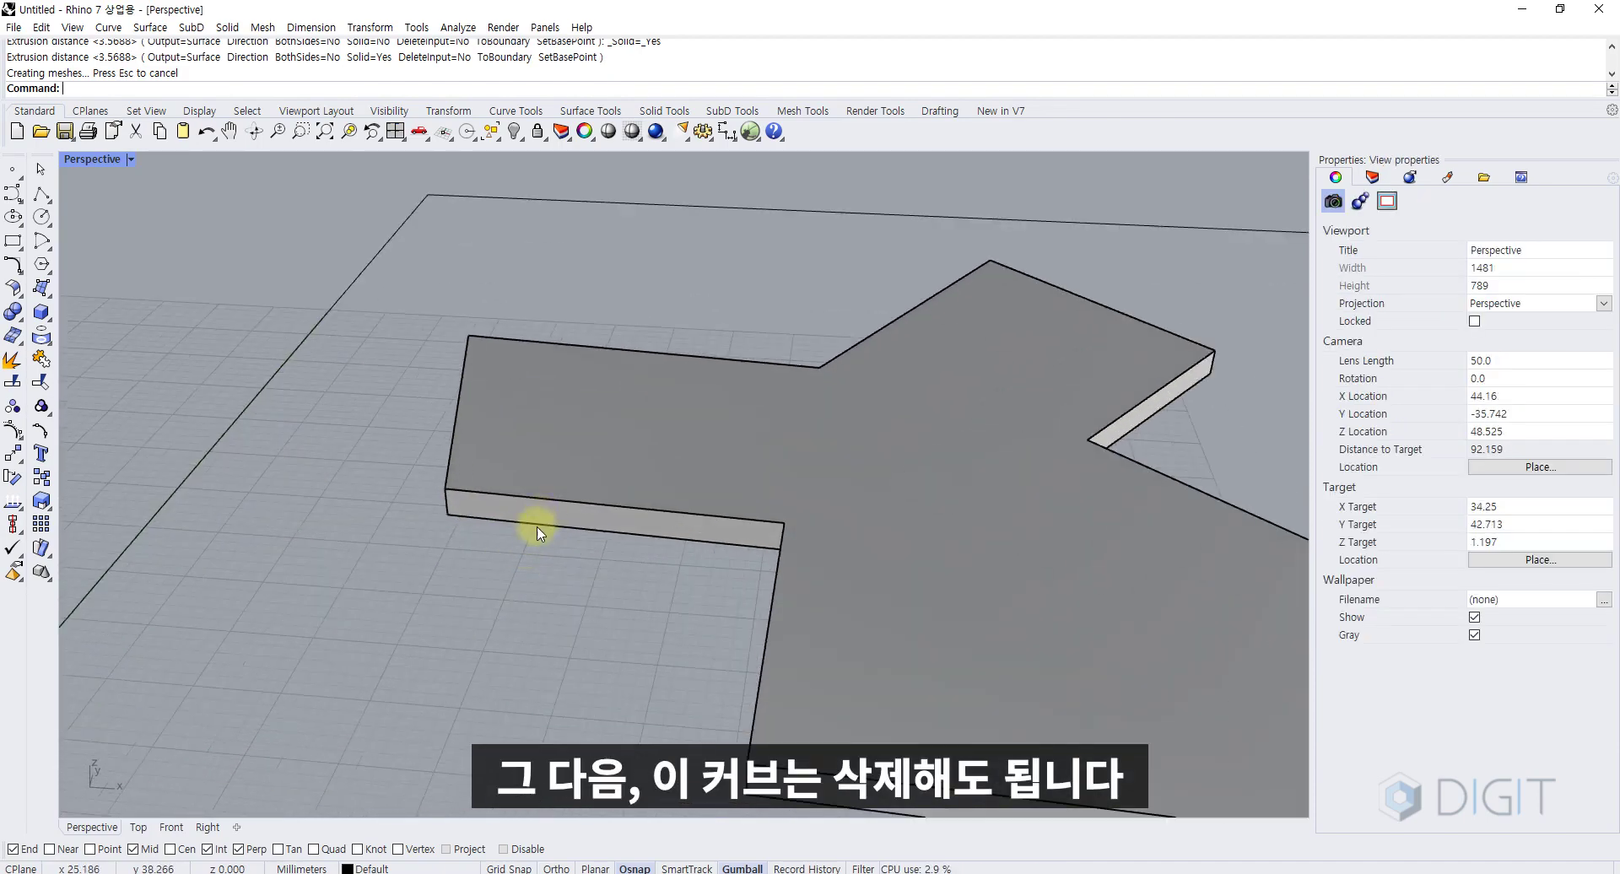
left_click(537, 527)
left_click(509, 537)
right_click_drag(467, 550, 452, 484, "shift")
scroll(452, 484, "down", 2)
key("Delete")
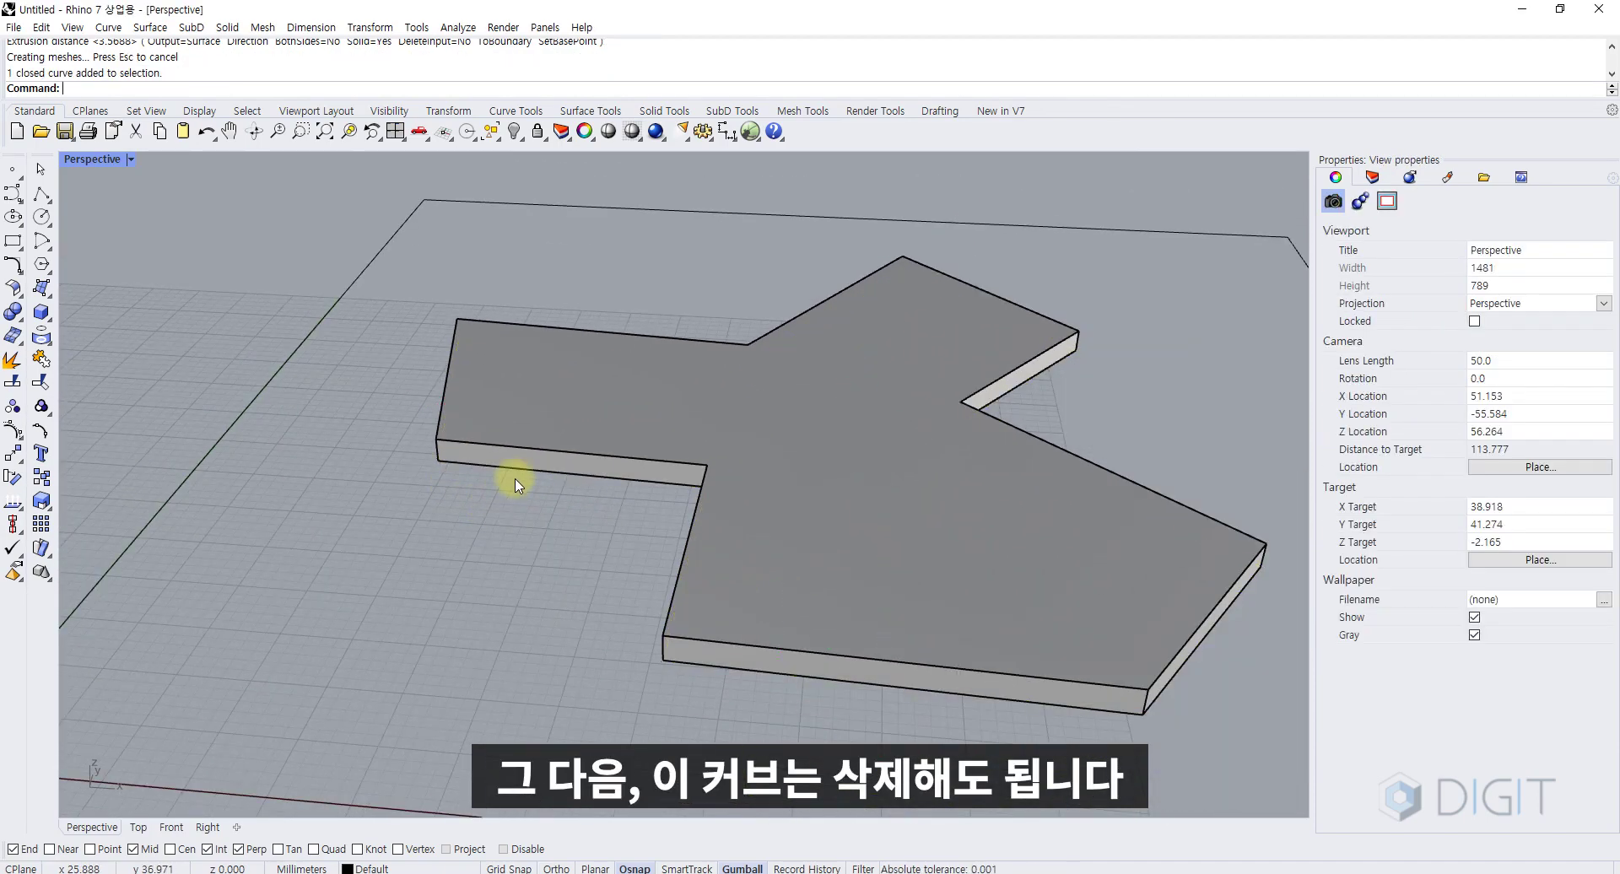
scroll(405, 523, "down", 3)
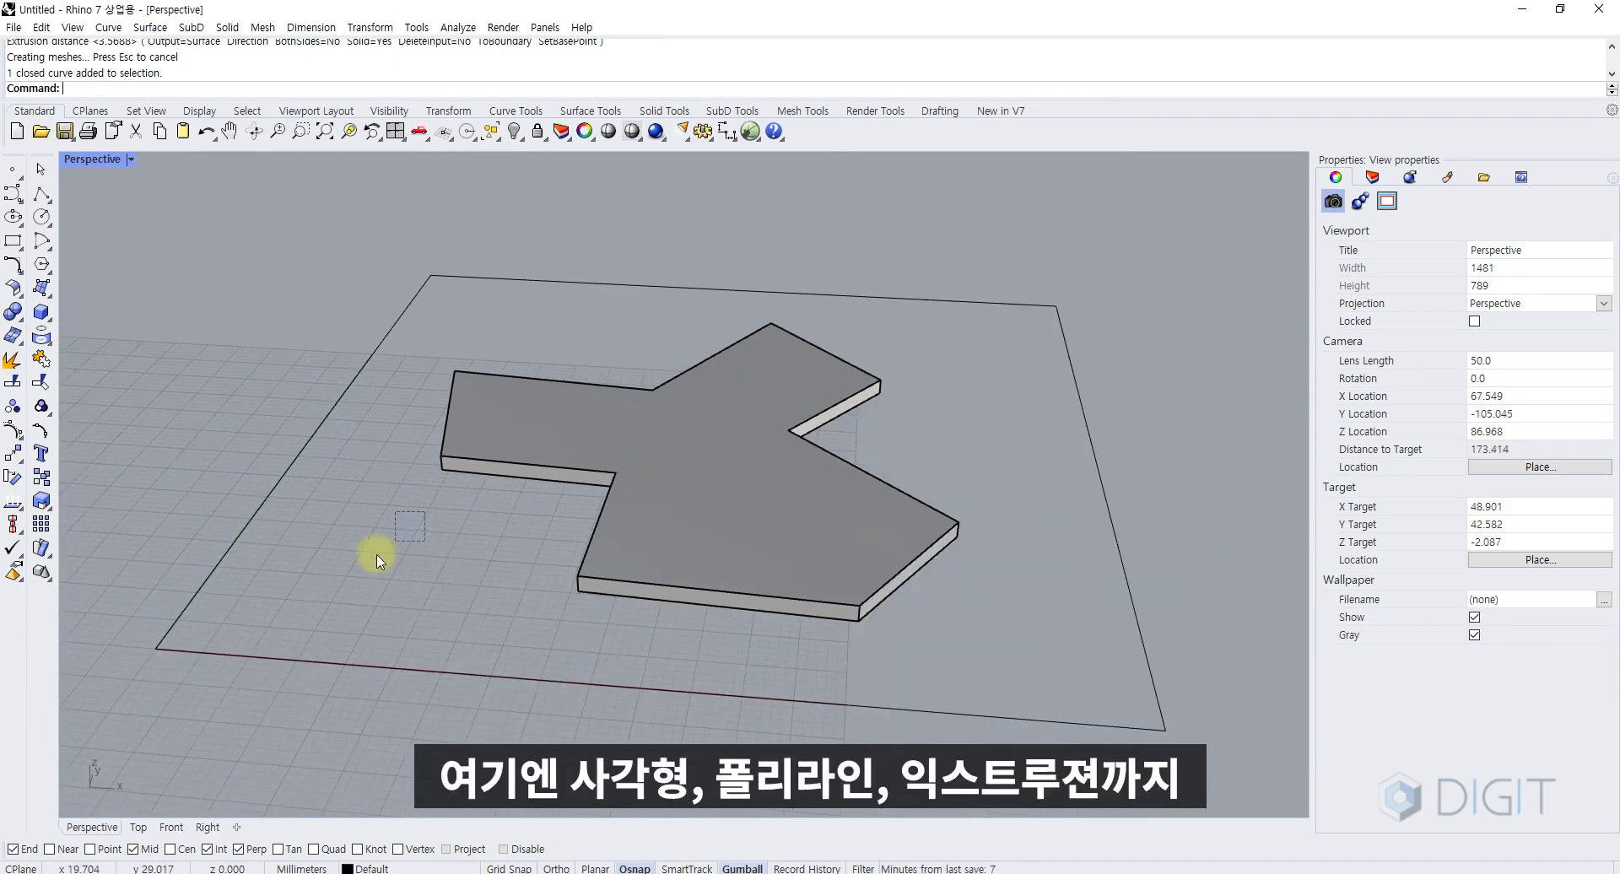
- Select the square outline and all objects in turn to examine what the model contains, and clear the selection
left_click(203, 655)
left_click(484, 488)
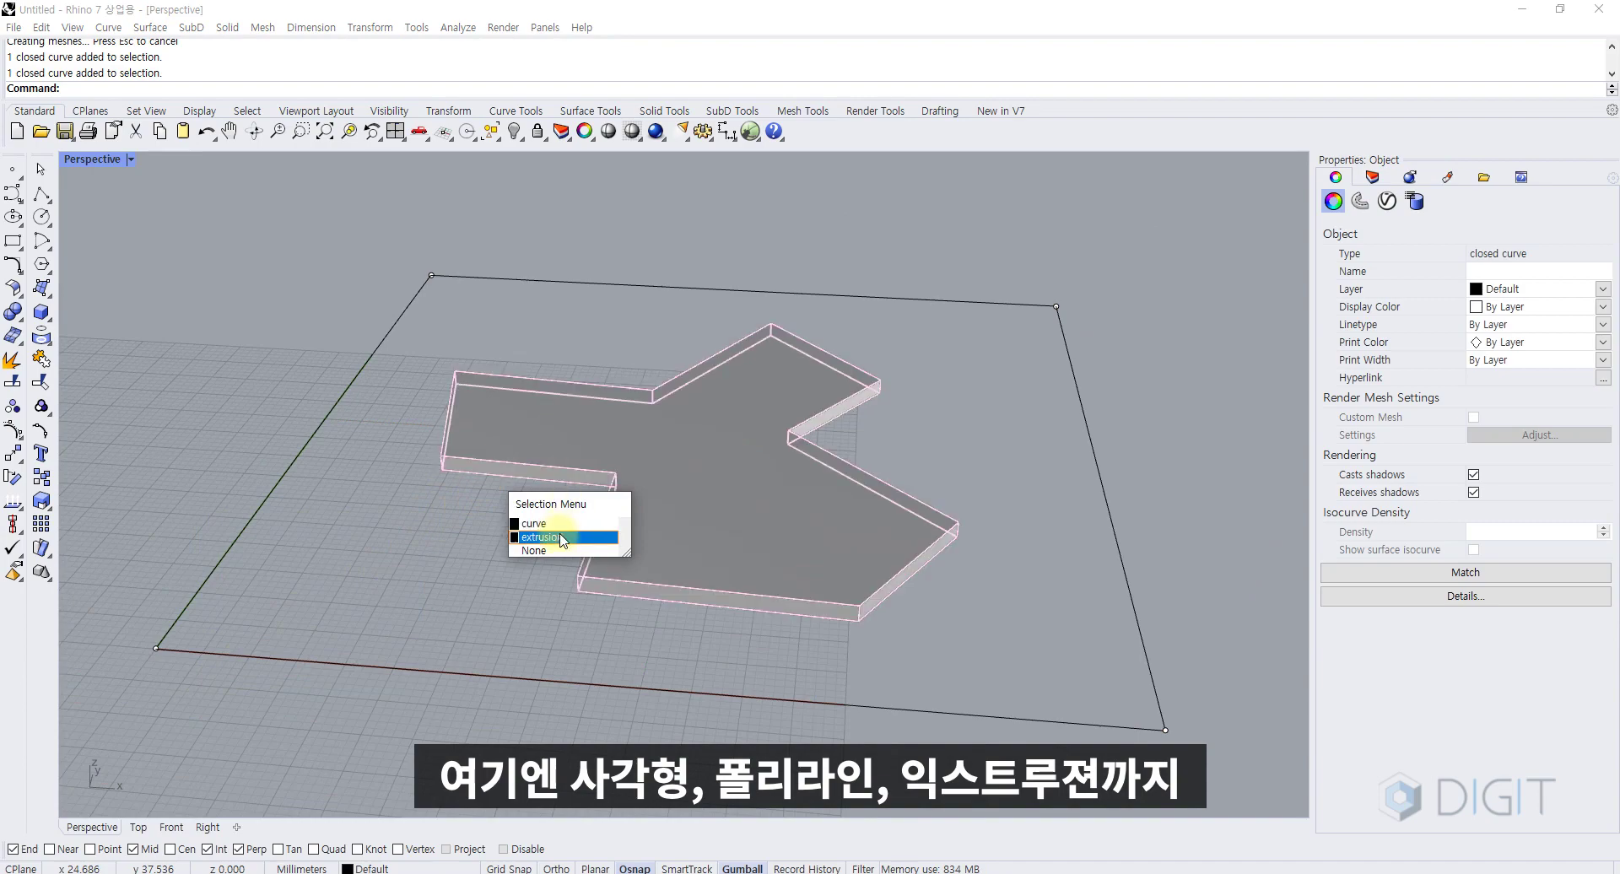
left_click(427, 487)
key("ctrl+a")
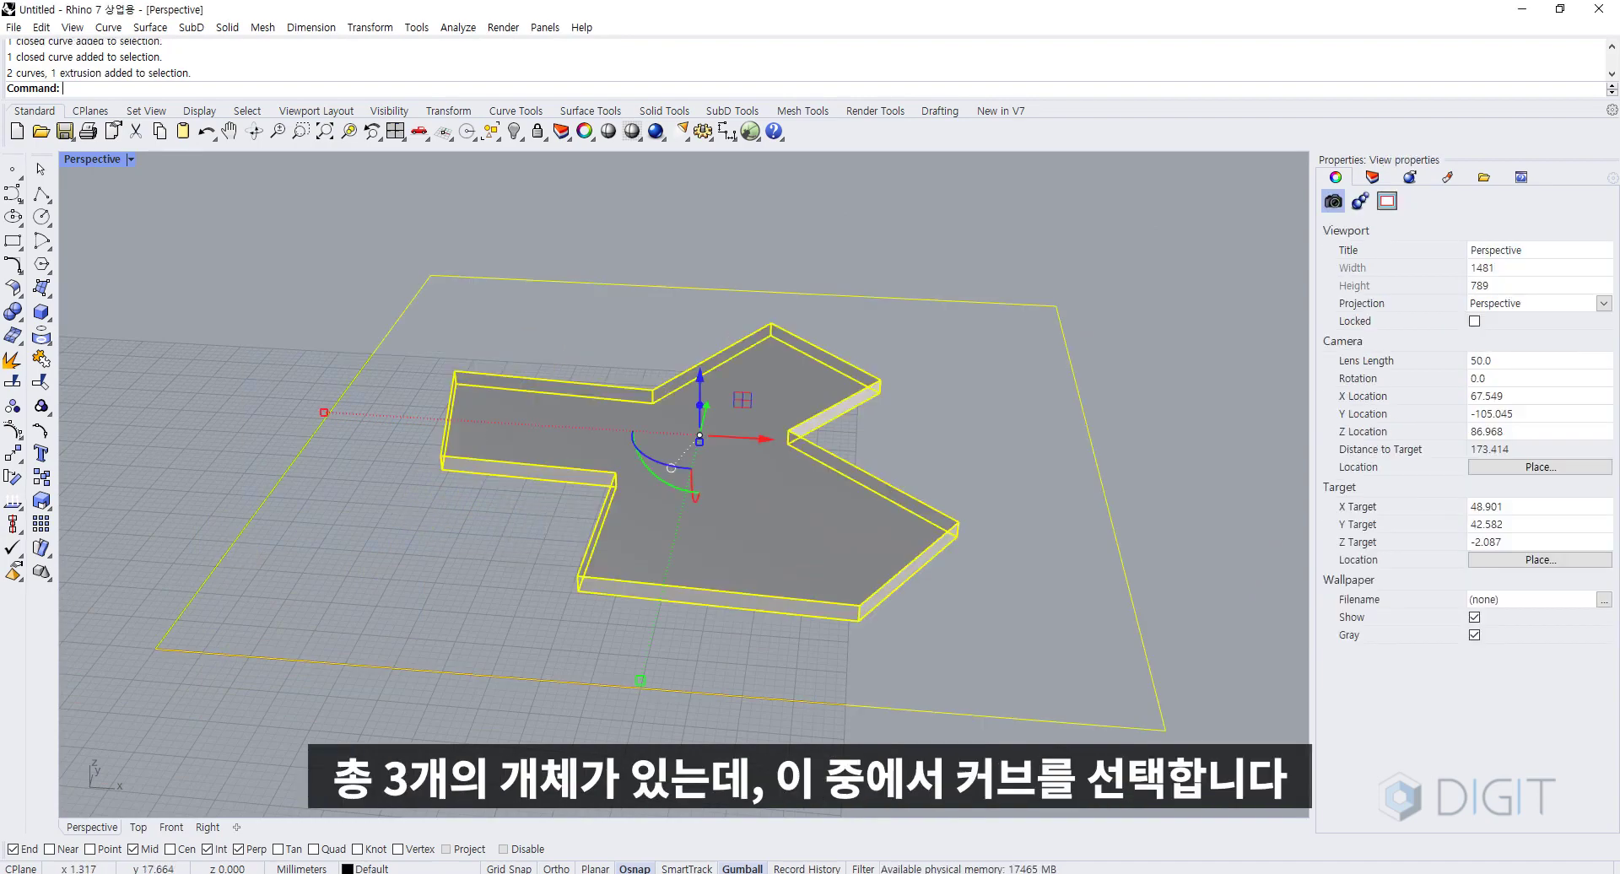
left_click(429, 480)
left_click_drag(584, 303, 353, 492)
left_click(427, 478)
- Select the ten-sided base curve along the slab's lower edge and delete it
scroll(475, 483, "up", 6)
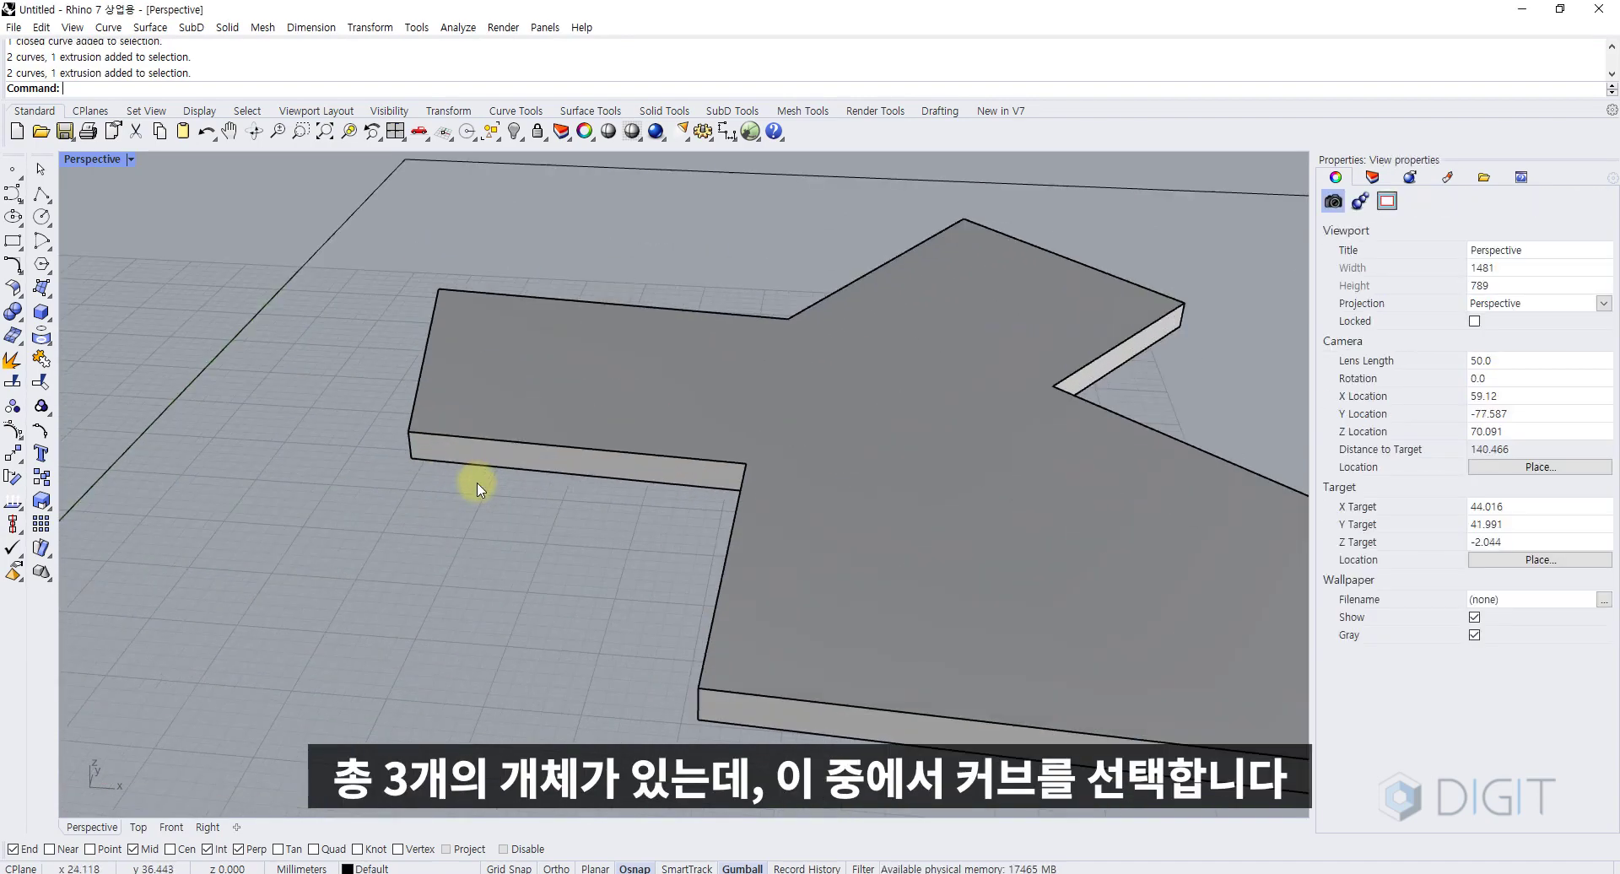
left_click(500, 466)
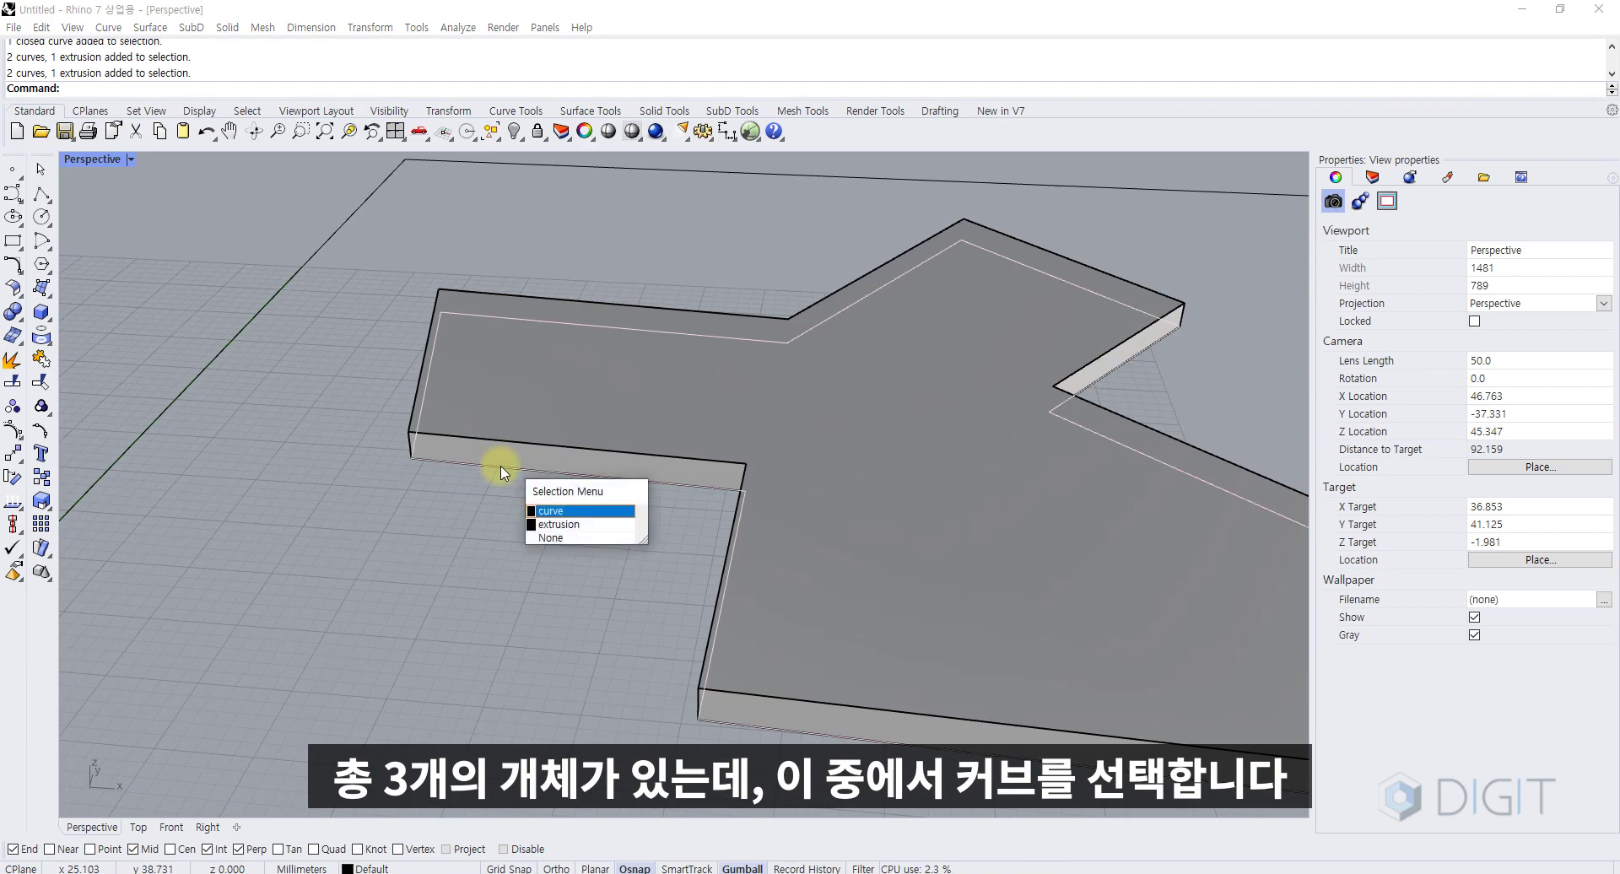
left_click_drag(554, 500, 680, 378)
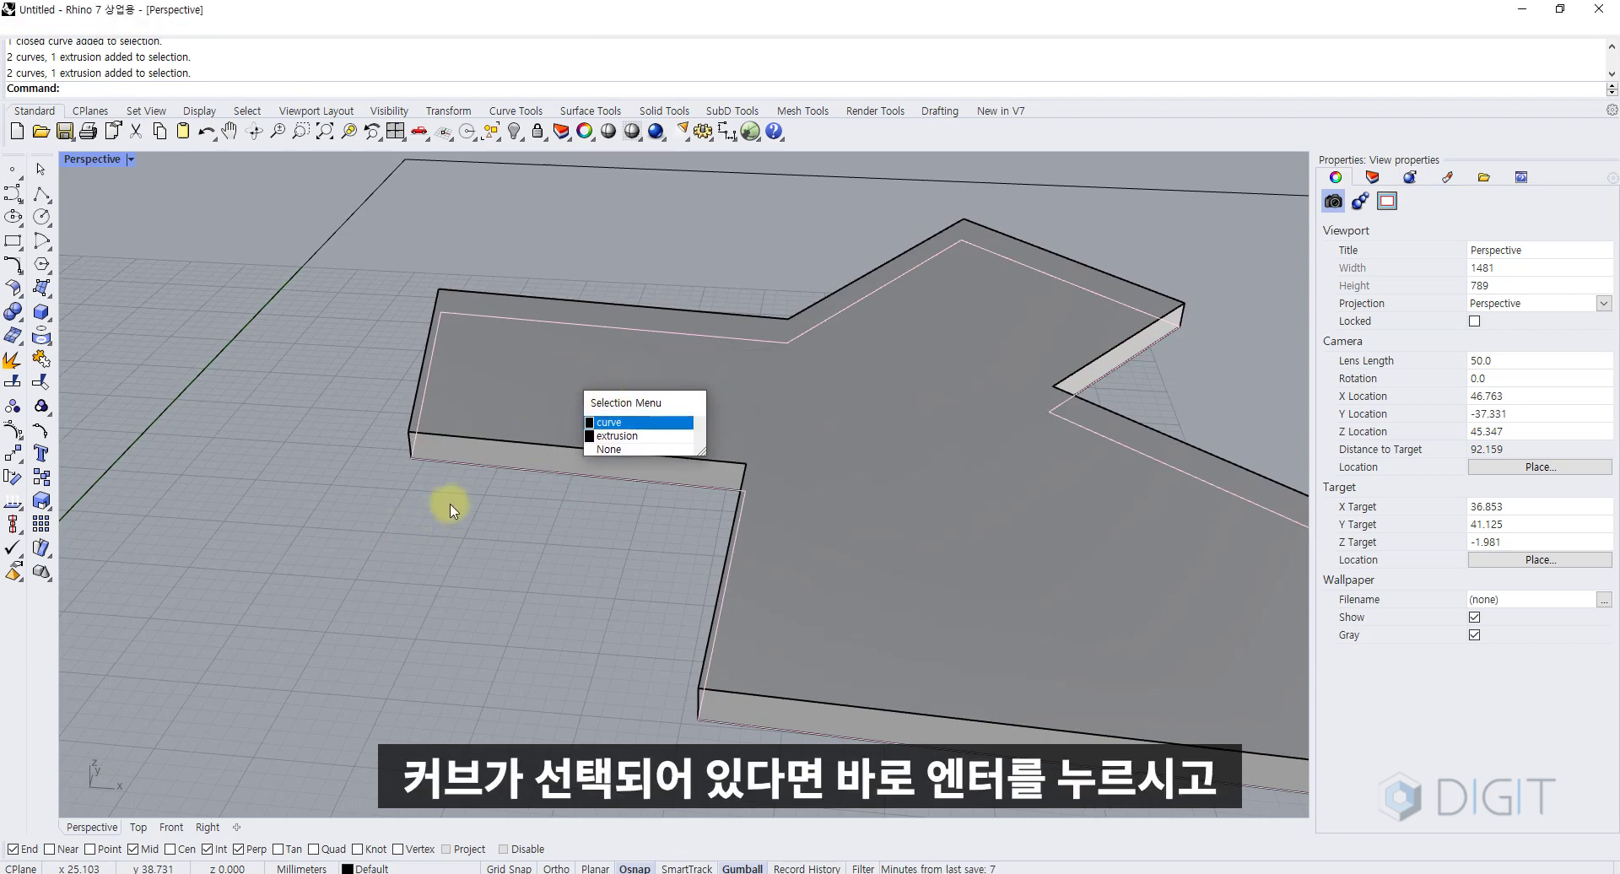
key("Return")
right_click_drag(438, 498, 468, 487)
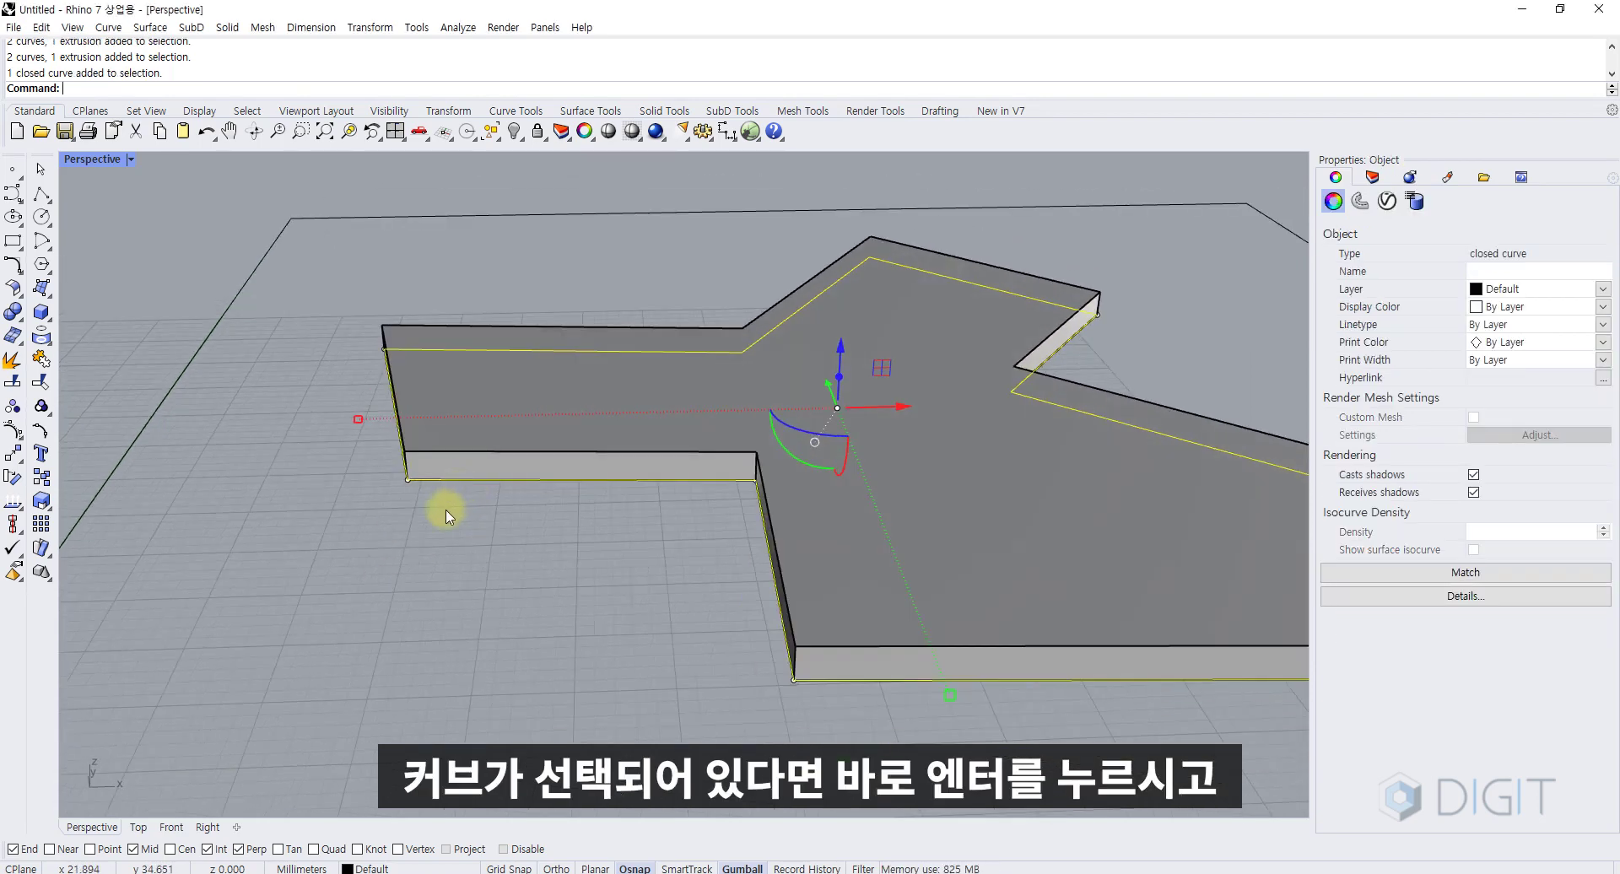
key("Delete")
- Window-select the square outline and the slab to check which objects remain, and clear the selection
scroll(475, 481, "down", 4)
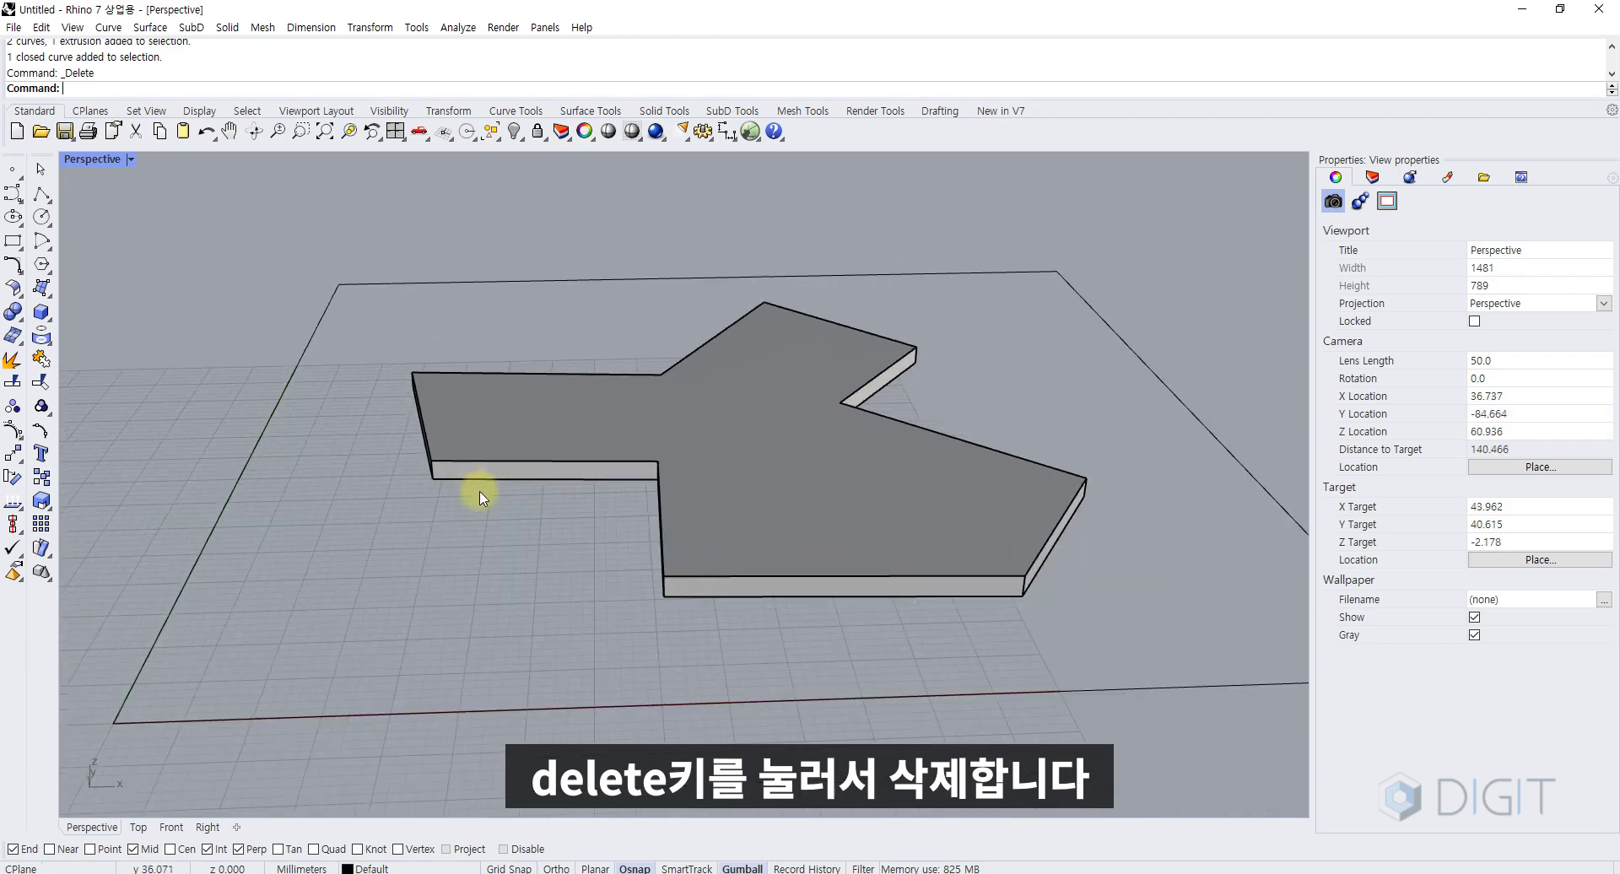
right_click_drag(480, 504, 532, 519, "shift")
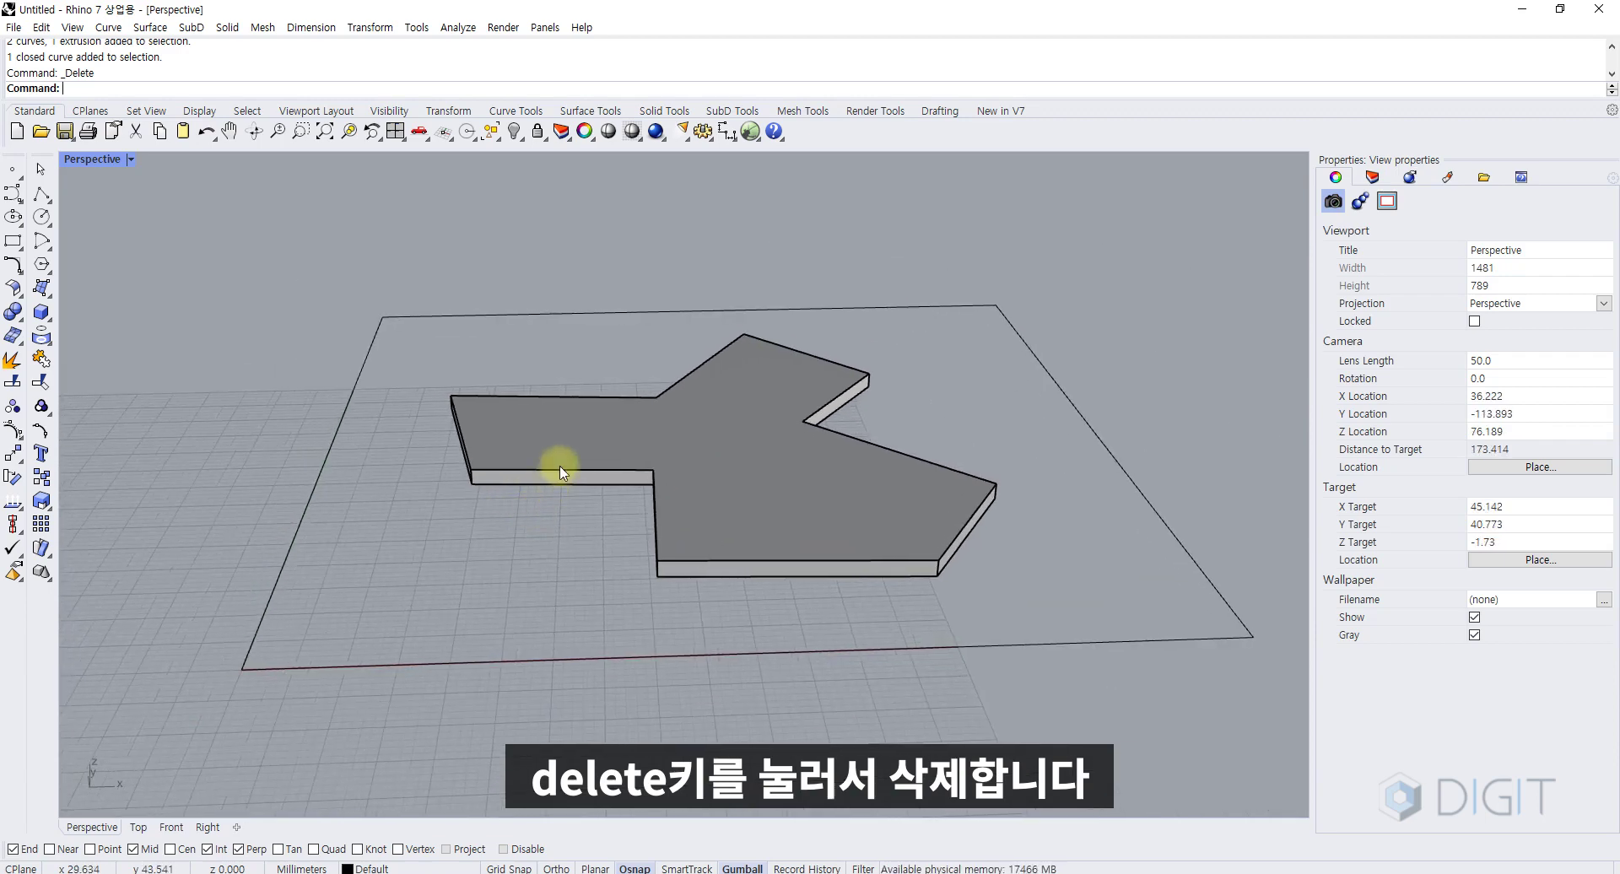
left_click_drag(543, 545, 244, 406)
left_click_drag(543, 355, 282, 516)
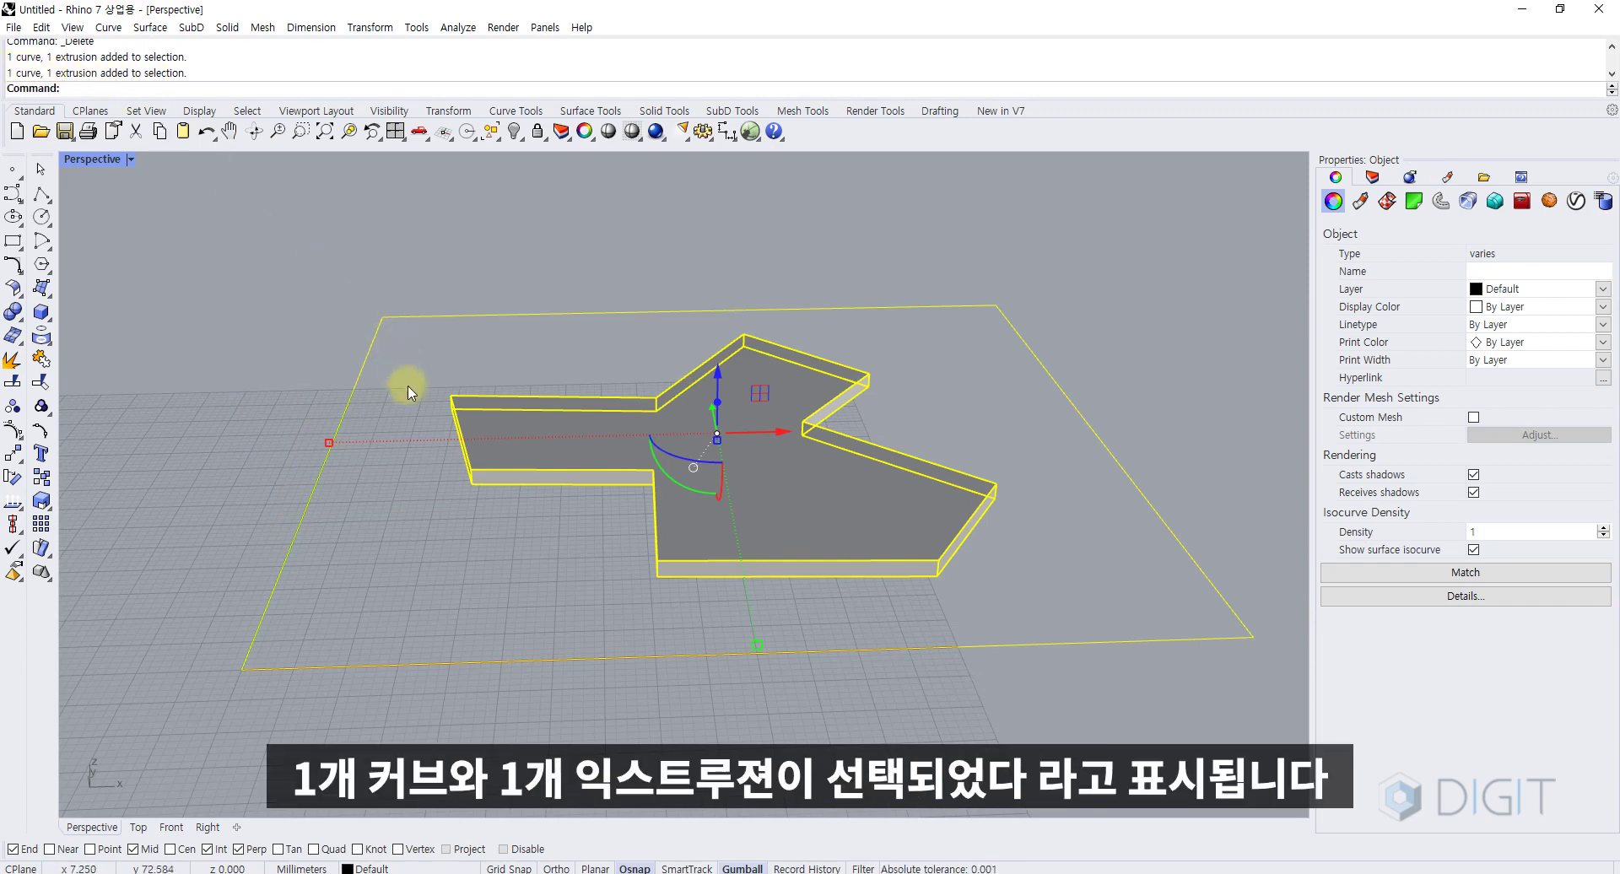
left_click_drag(553, 368, 281, 510)
left_click(574, 364)
left_click(597, 362)
left_click_drag(597, 361, 282, 513)
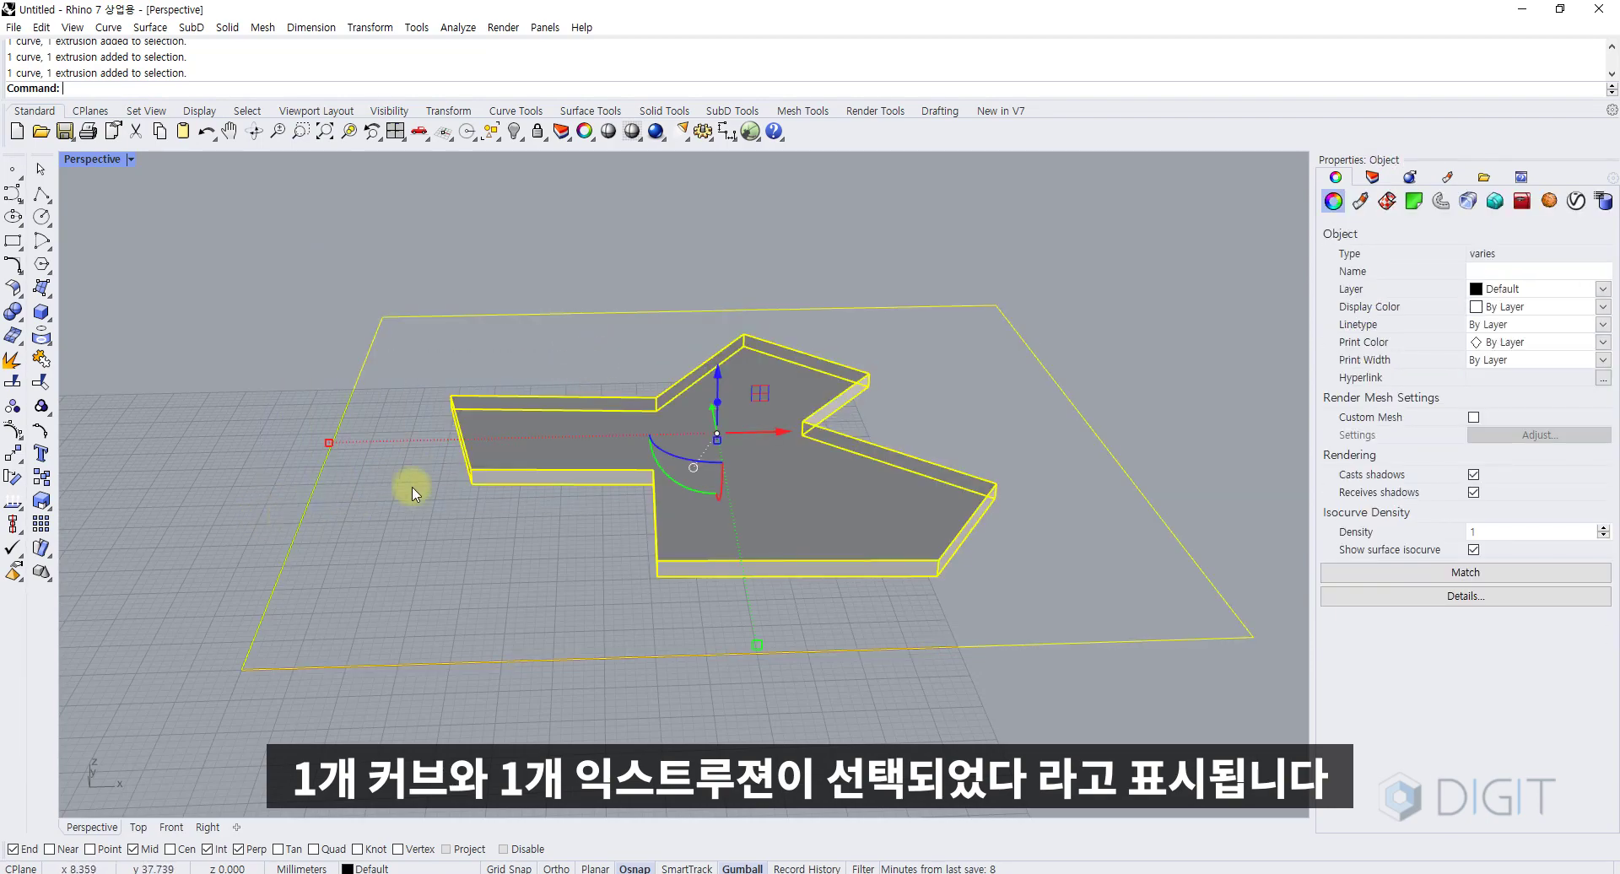
left_click(412, 488)
mouse_move(537, 466)
right_mouse_down()
mouse_move(549, 455)
mouse_move(572, 479)
mouse_move(579, 463)
mouse_move(549, 478)
right_mouse_up()
left_click(572, 479)
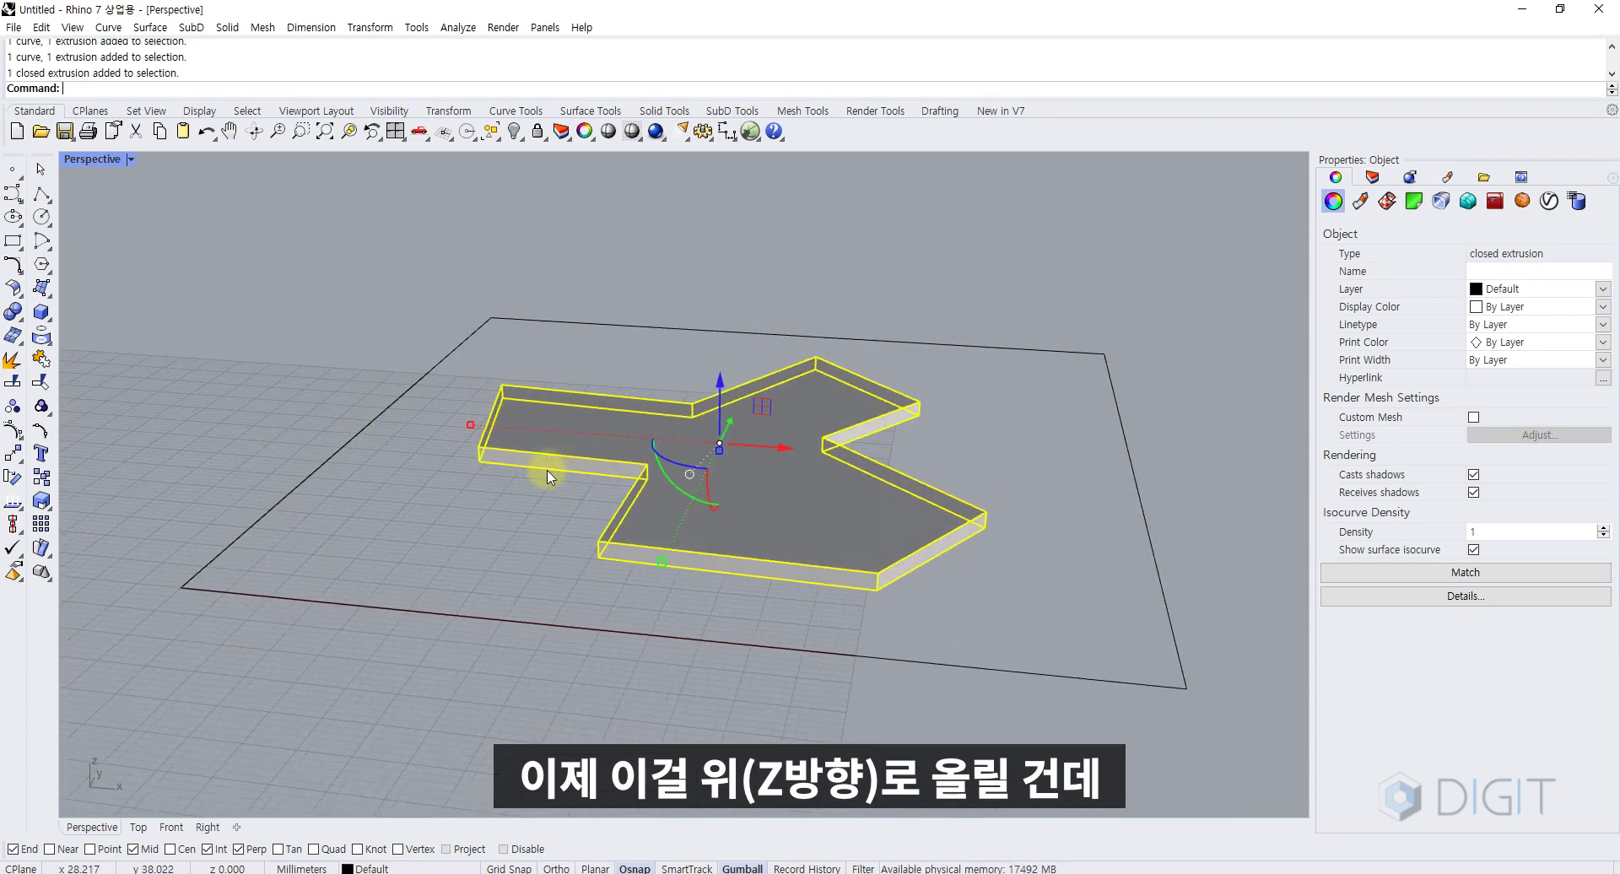
type("M")
key("Return")
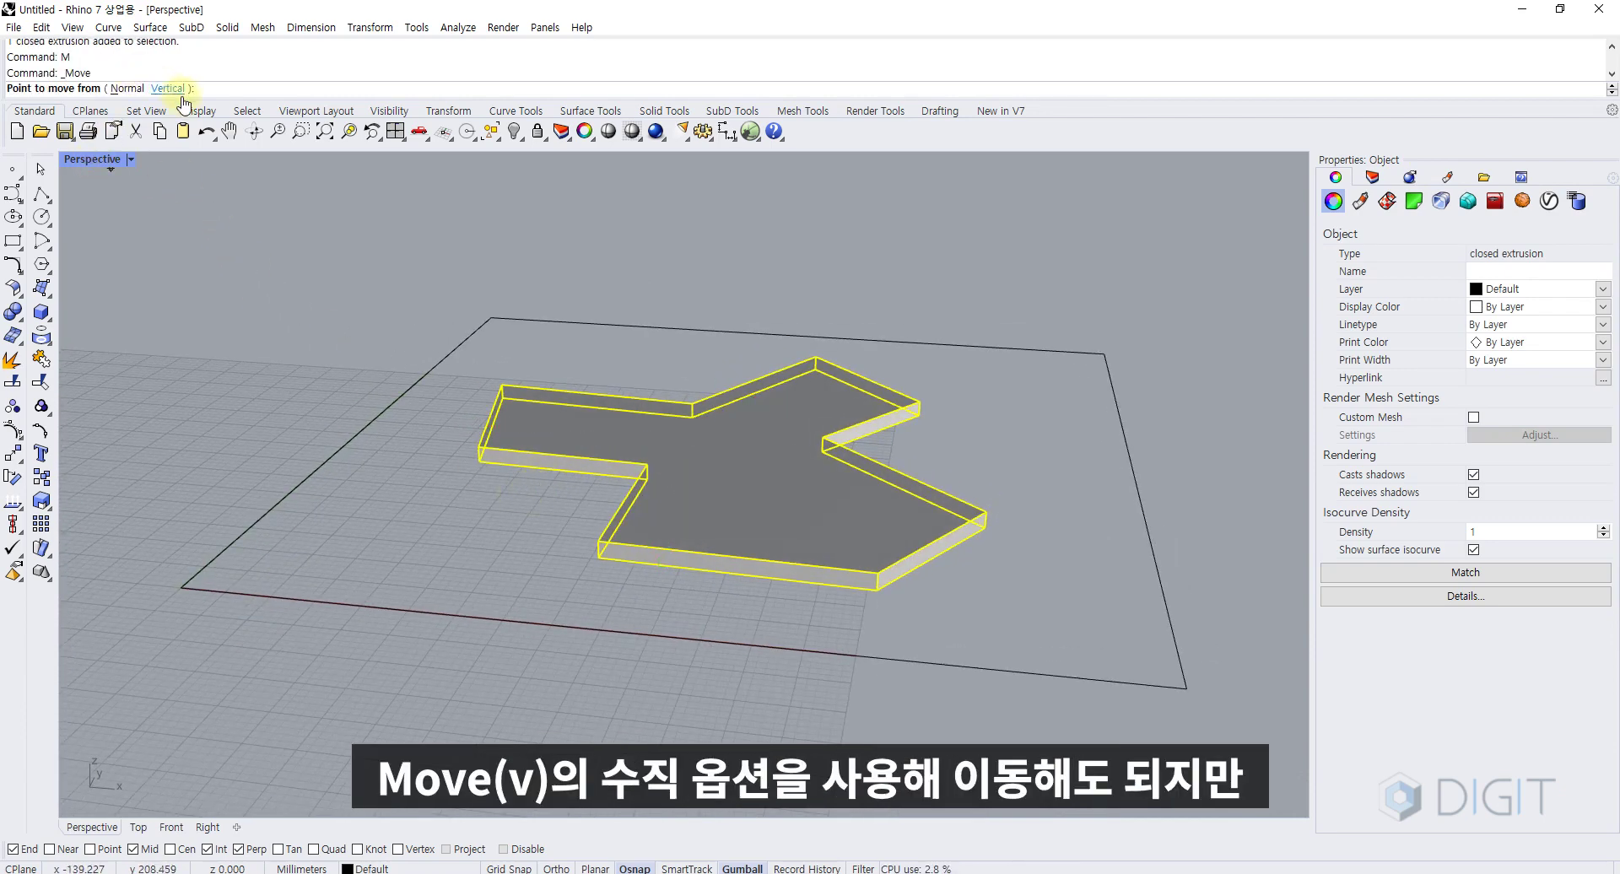
key("Escape")
- Try to raise the slab freehand along the Z axis with the gumball, and undo the move
left_click(533, 457)
right_click_drag(540, 457, 665, 463)
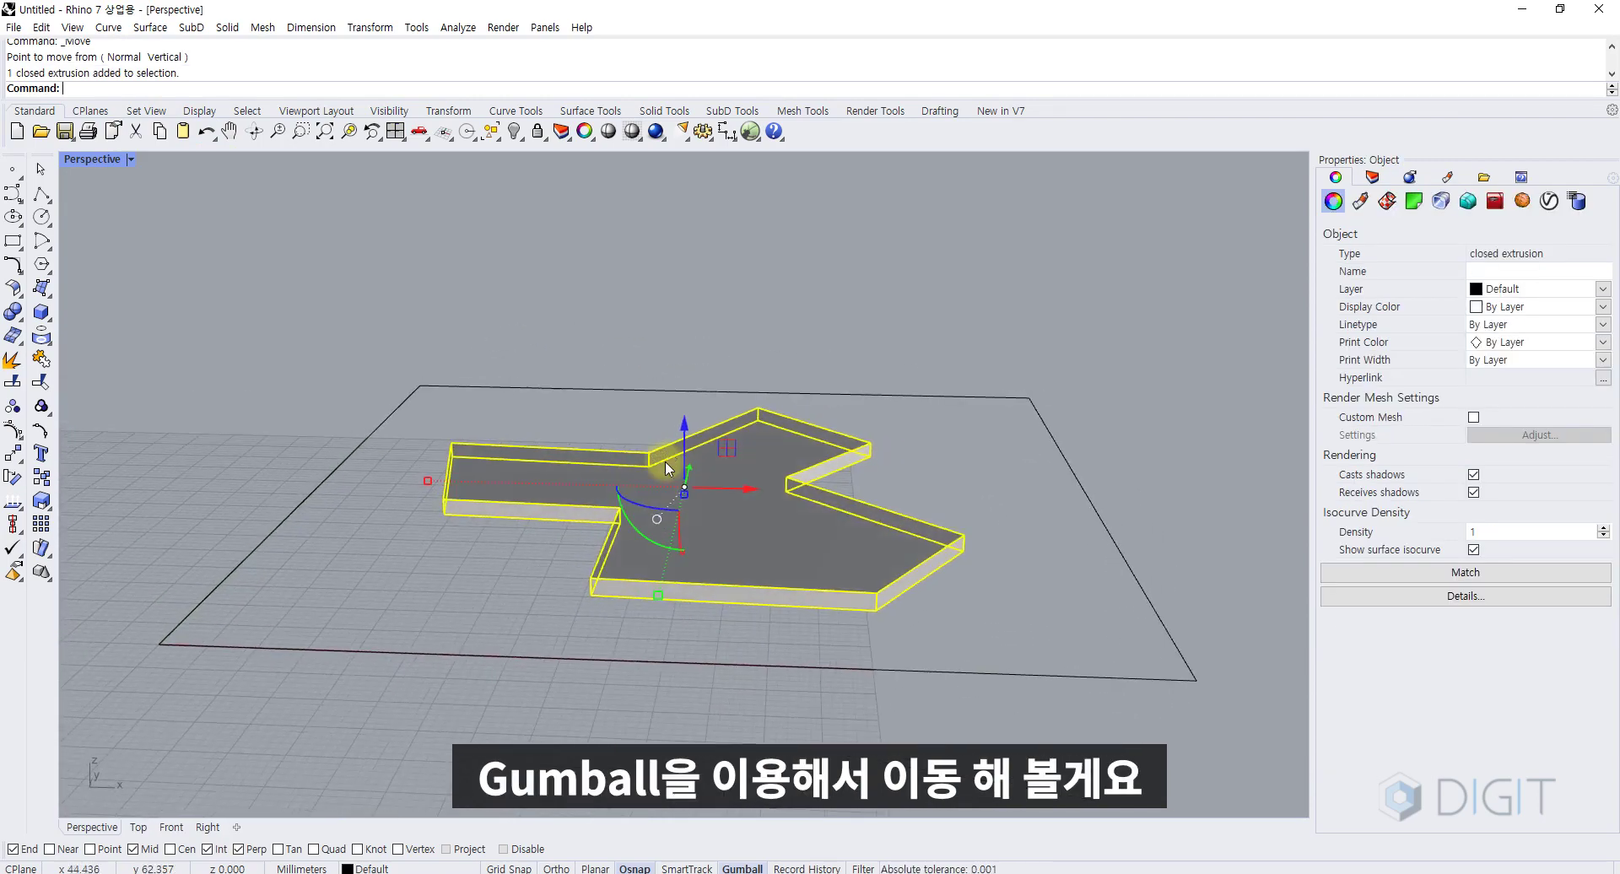
mouse_move(610, 542)
right_mouse_down()
mouse_move(591, 527)
mouse_move(620, 552)
right_mouse_up()
left_click(648, 447)
right_click_drag(648, 447, 590, 507)
left_click(659, 456)
left_click_drag(699, 437, 722, 262)
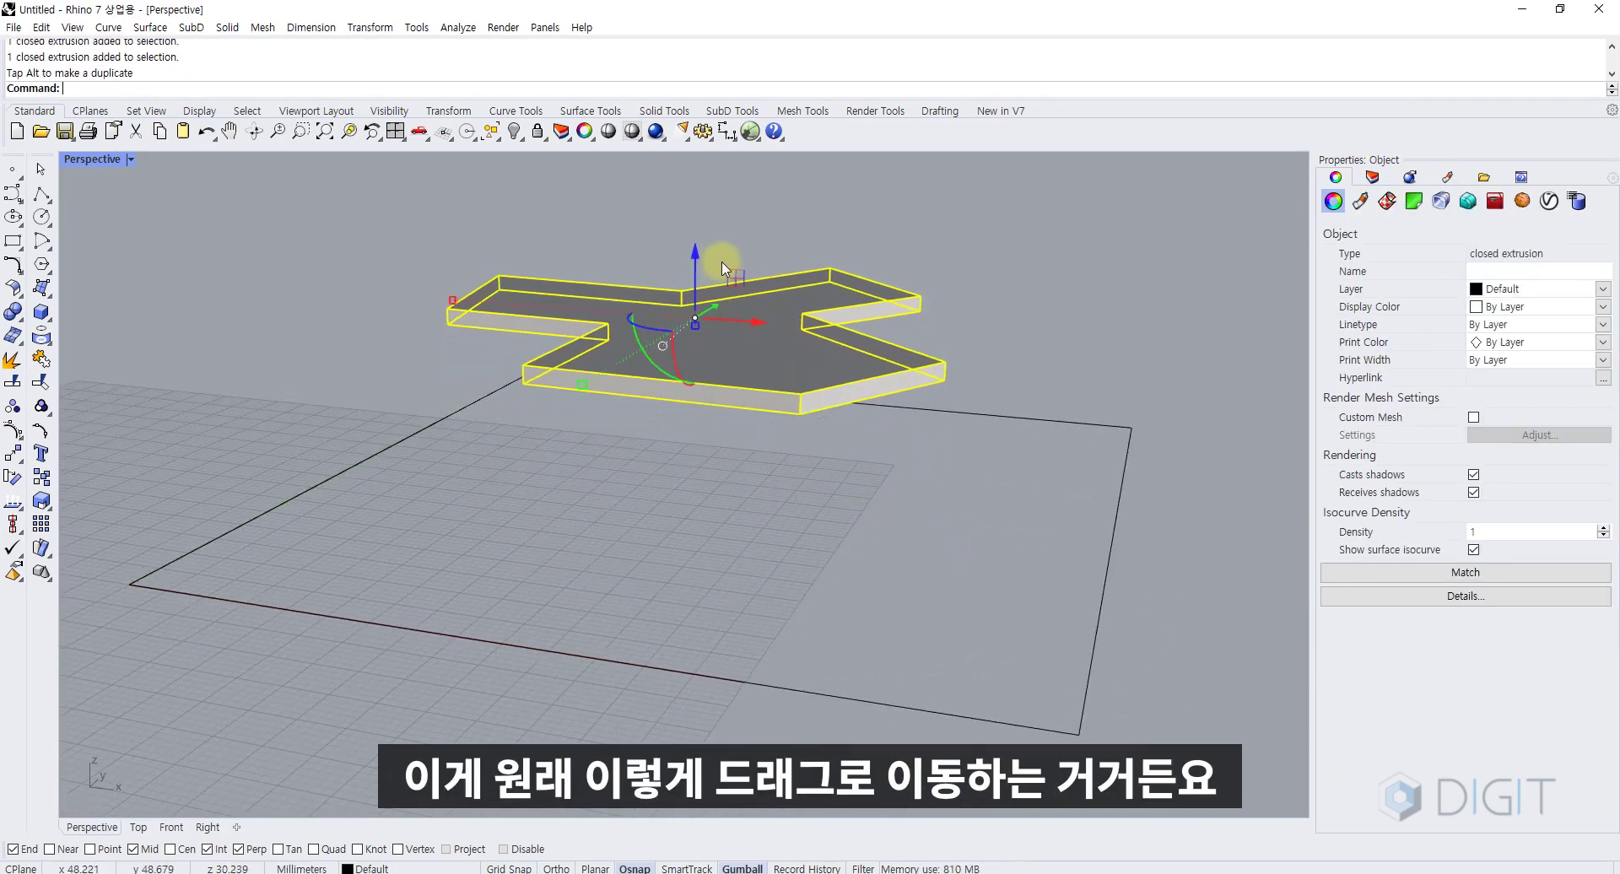
key("ctrl+z")
- Move the slab exactly 12 mm upward along the gumball's Z axis and deselect it
left_click(721, 266)
left_click_drag(640, 516, 638, 516)
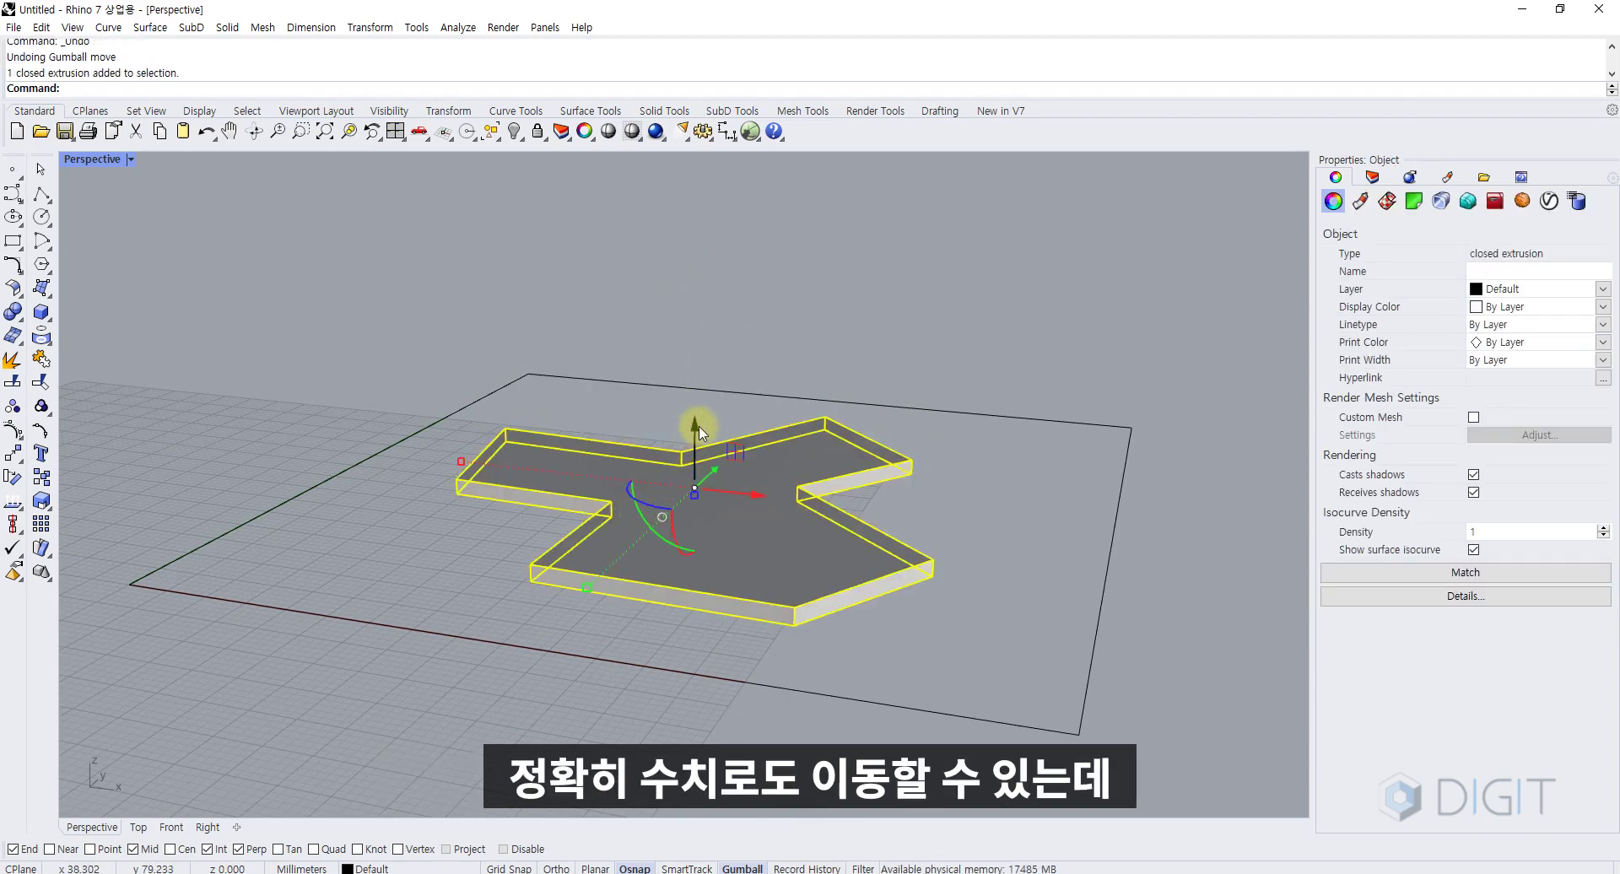
right_click_drag(694, 426, 652, 415)
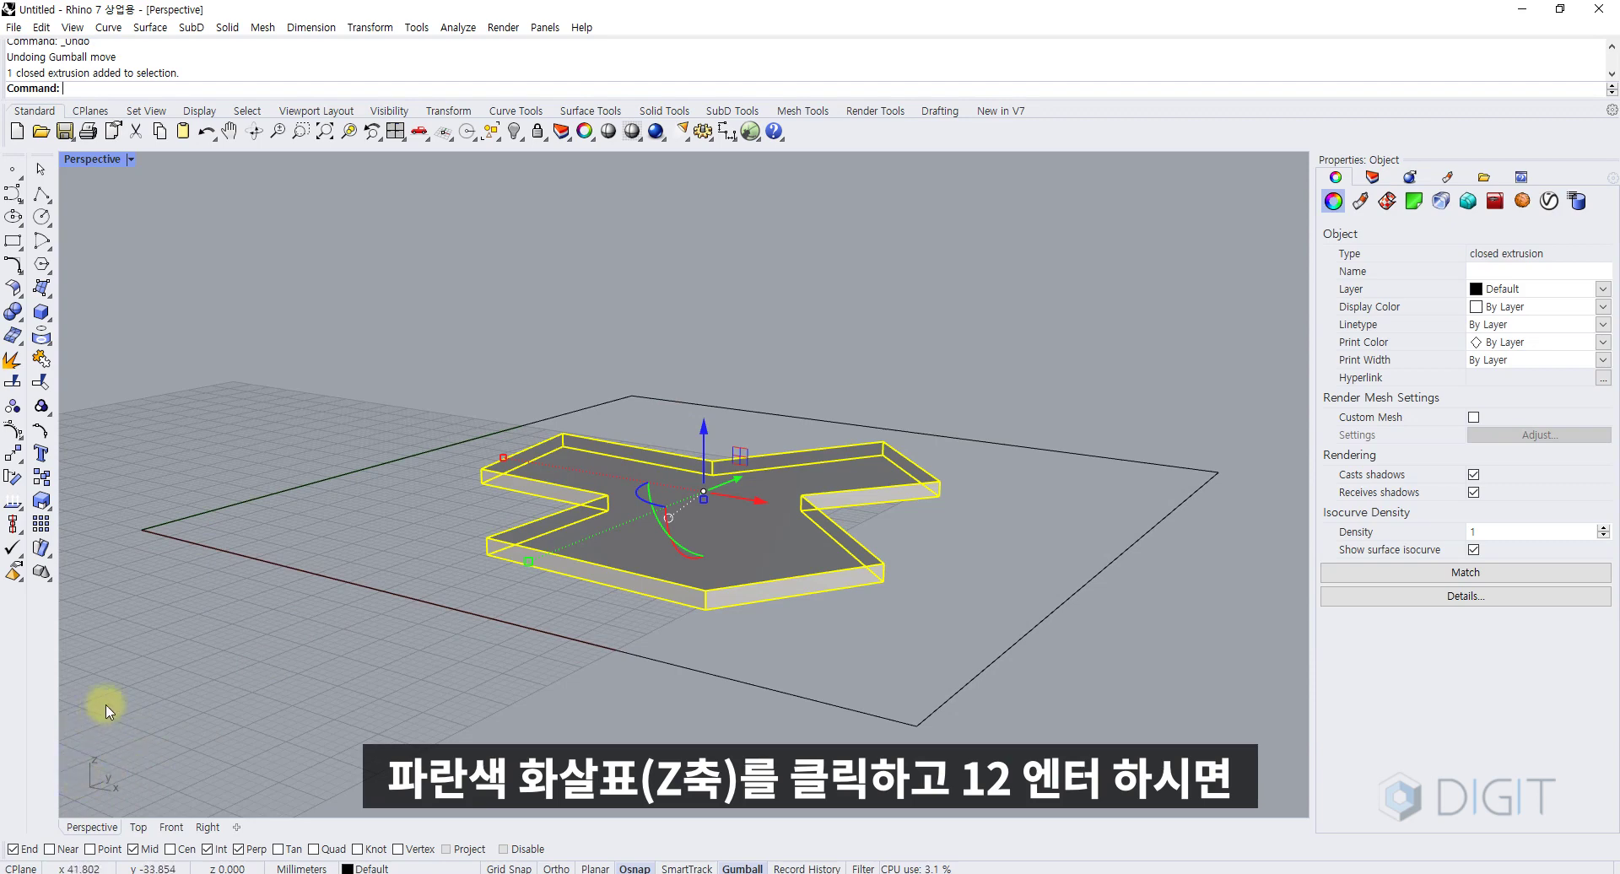
left_click(706, 445)
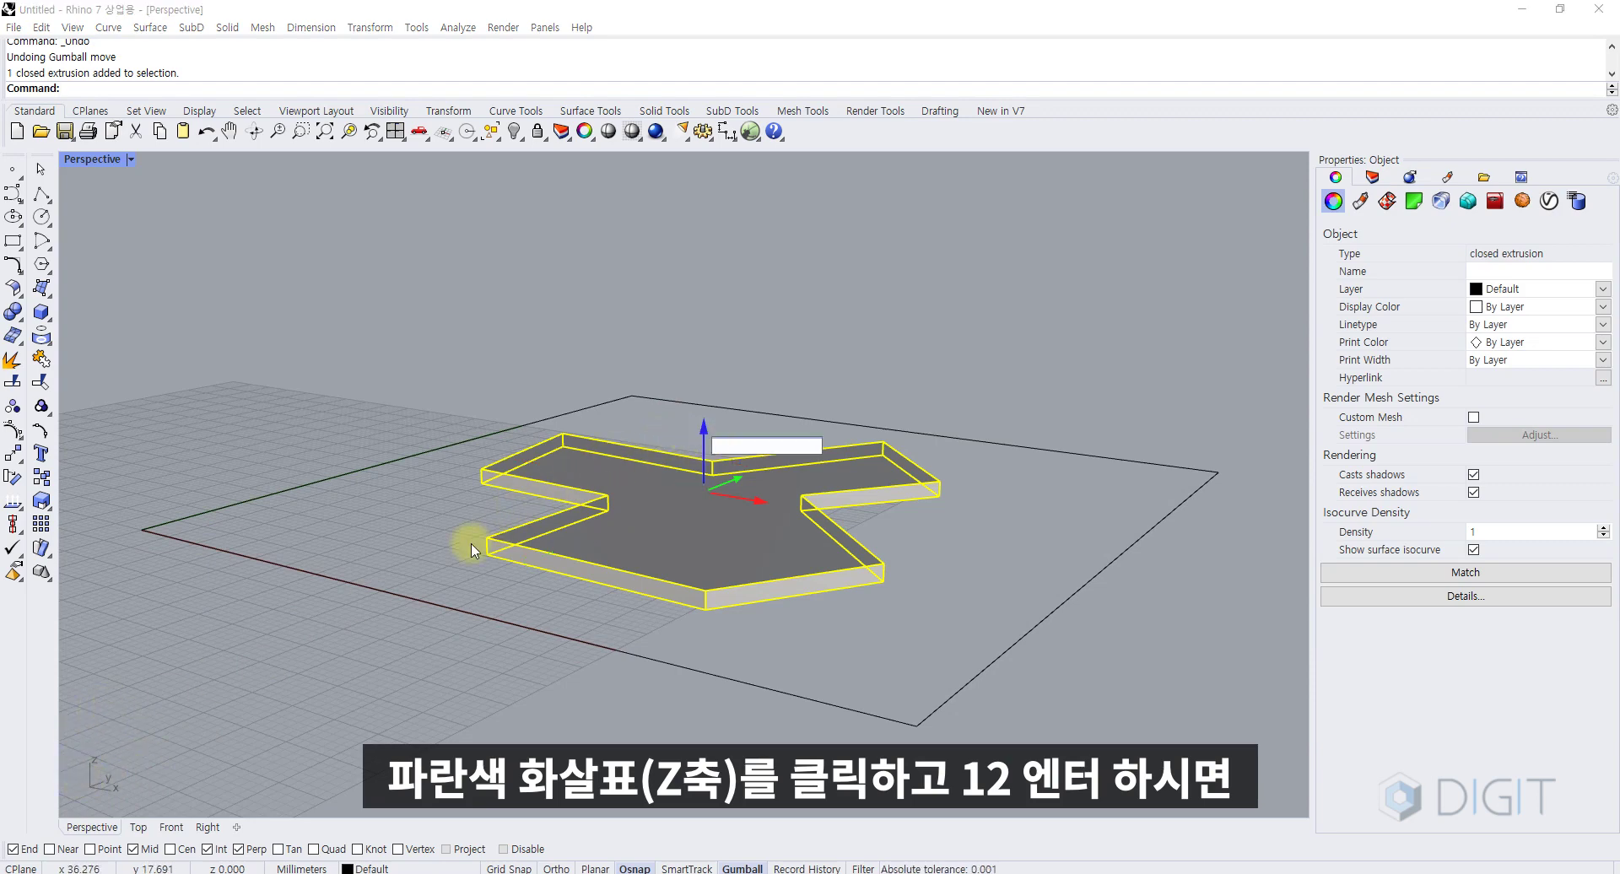
key("Return")
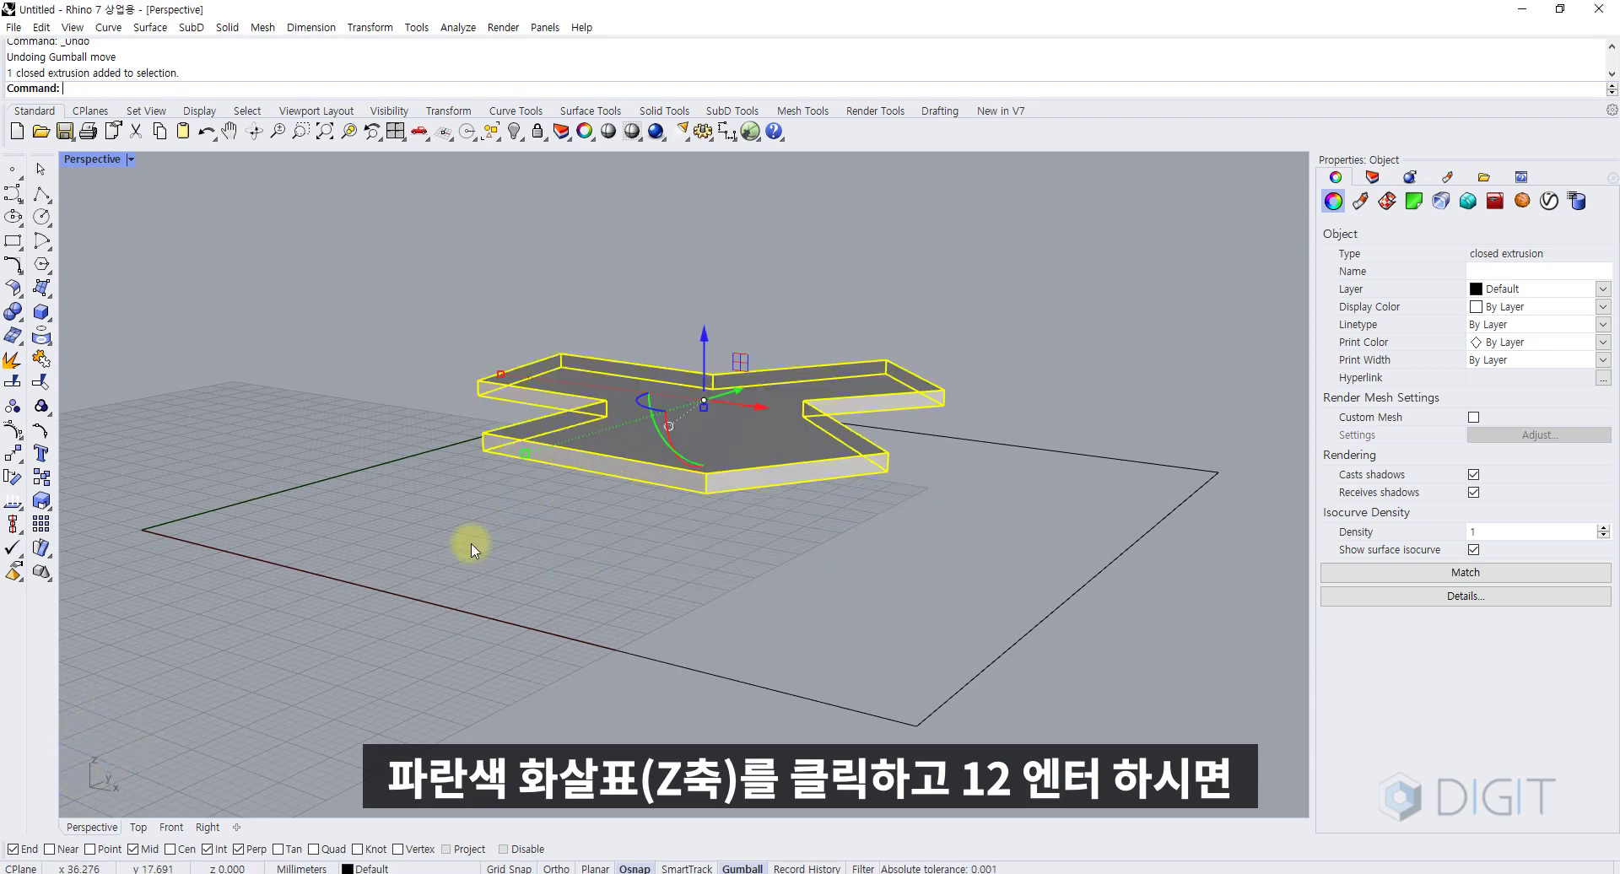
left_click(553, 506)
- Draw a trial circle about 5.7 mm in radius beside the slab's front edge in the Perspective view
right_click_drag(554, 506, 673, 556)
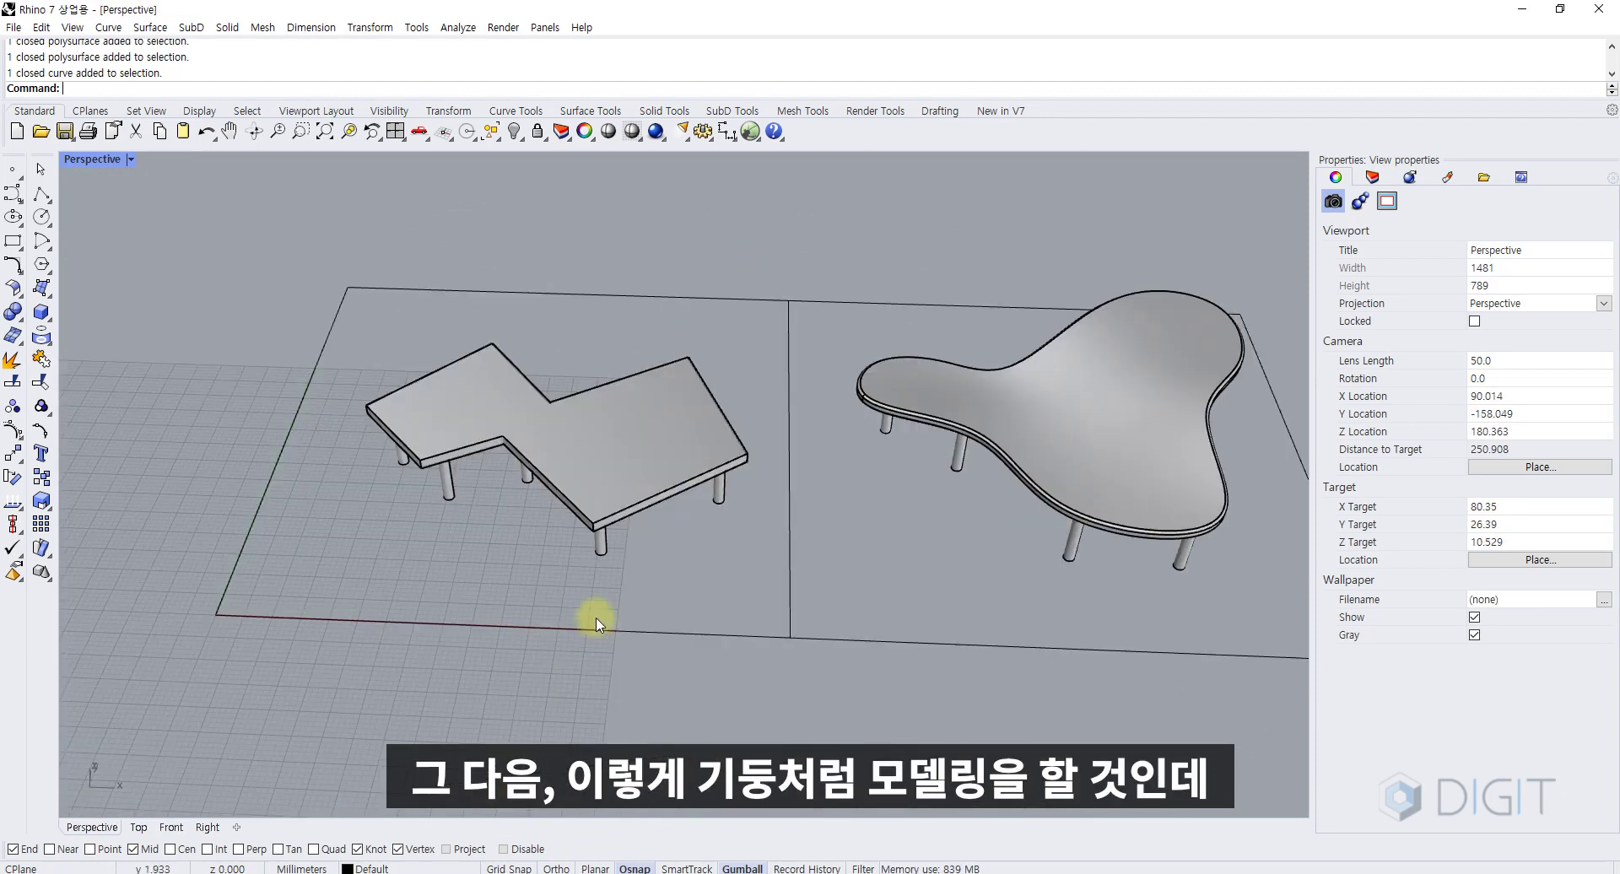
scroll(637, 567, "up", 5)
mouse_move(633, 542)
right_mouse_down()
mouse_move(656, 433)
mouse_move(657, 557)
right_mouse_up()
scroll(658, 557, "down", 4)
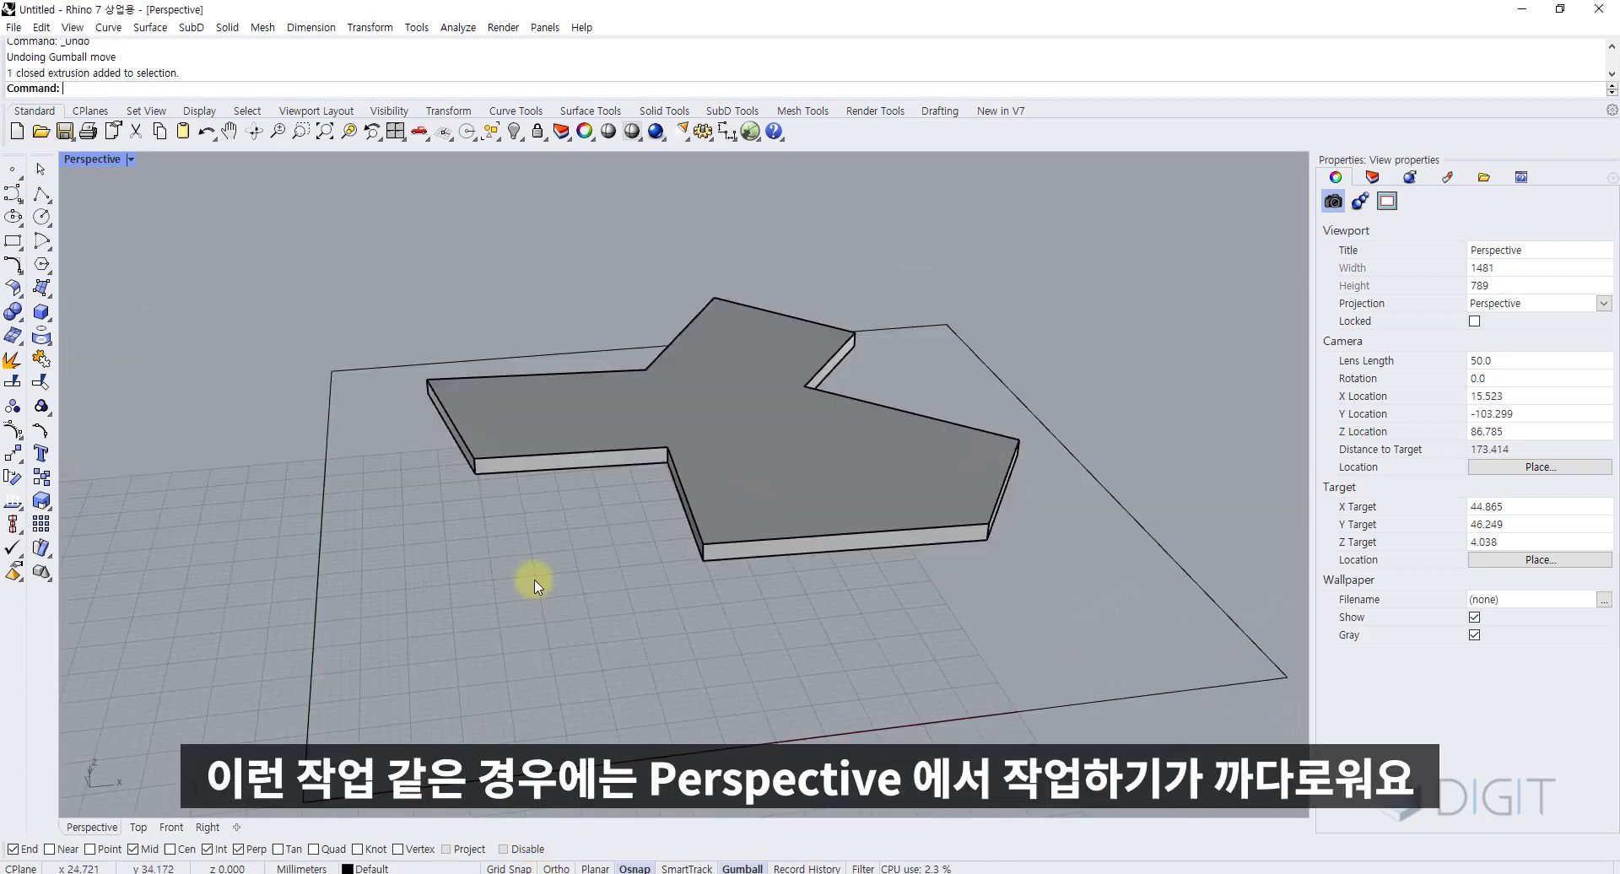
right_click_drag(531, 578, 579, 539)
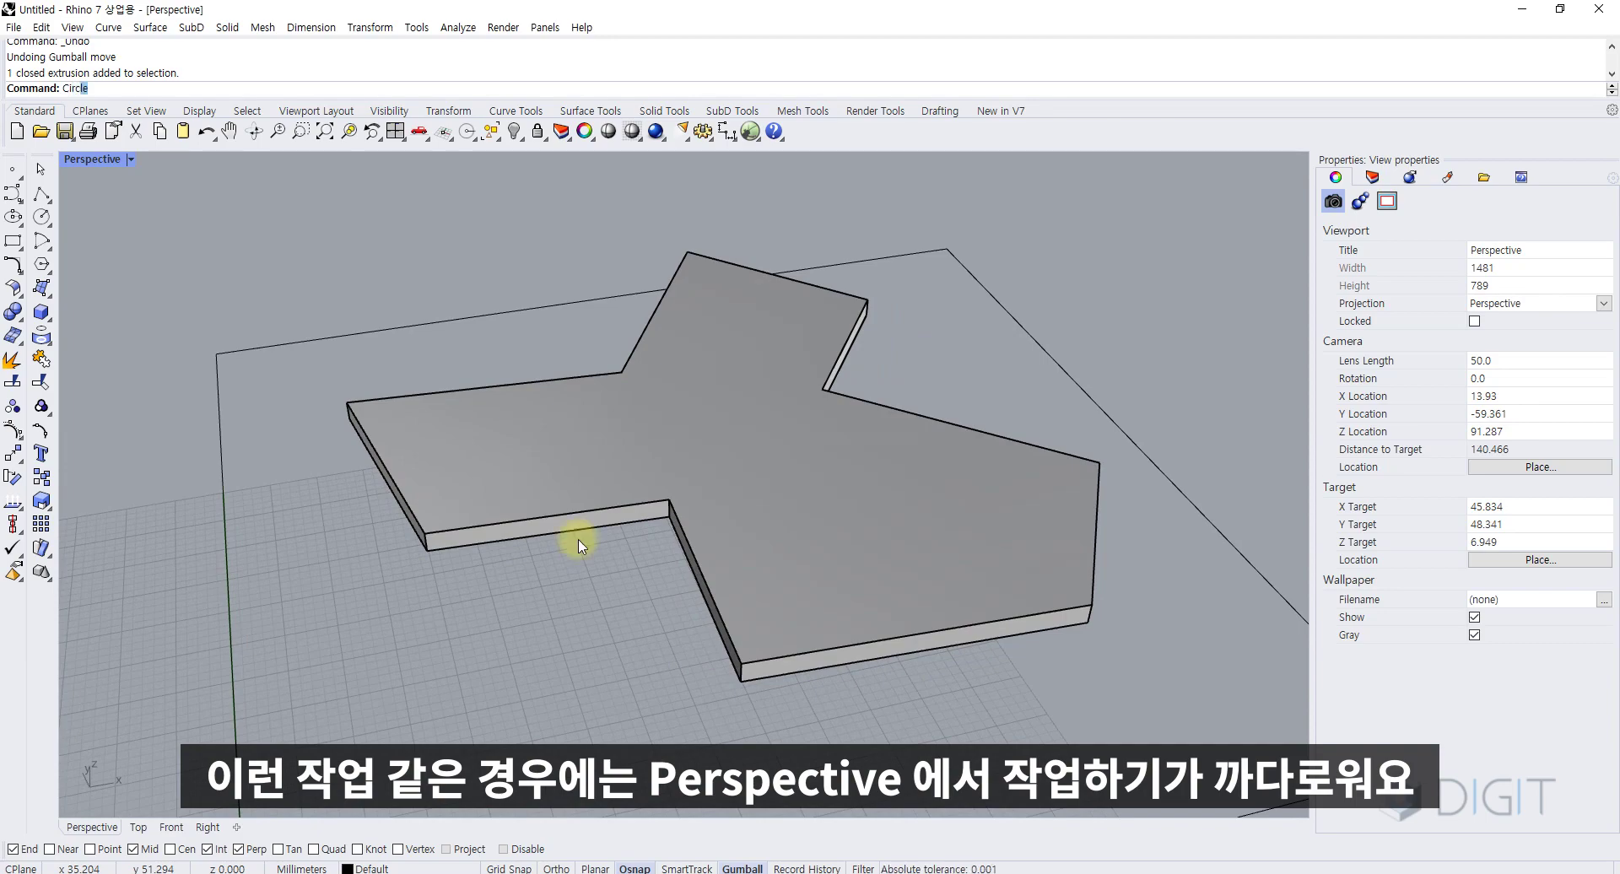
key("Return")
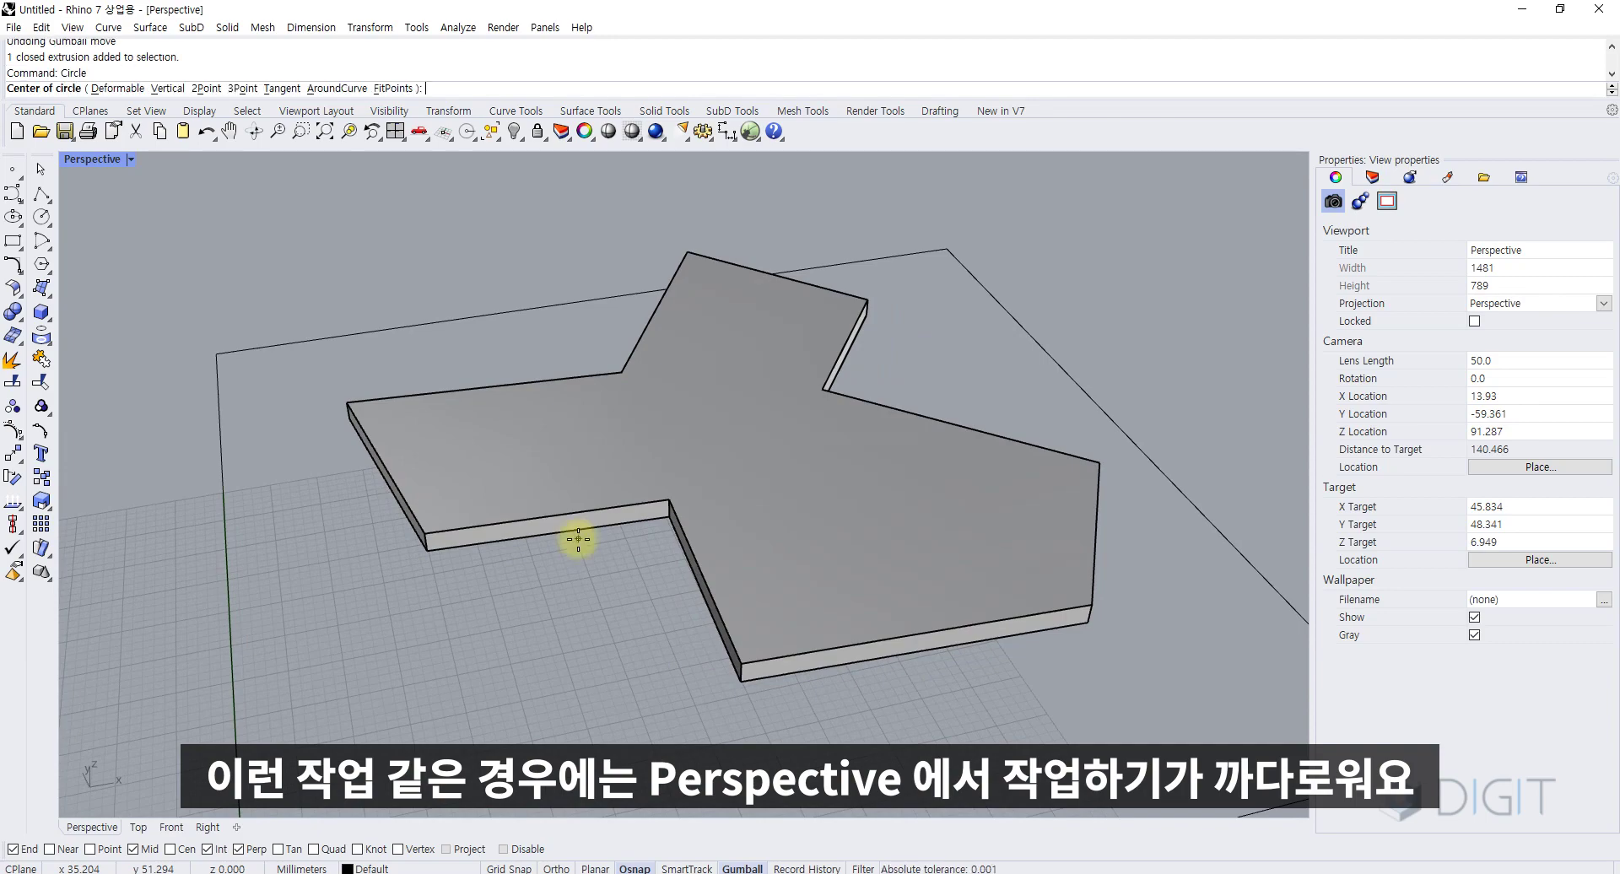
left_click(460, 549)
left_click(479, 579)
right_click_drag(487, 564, 483, 537)
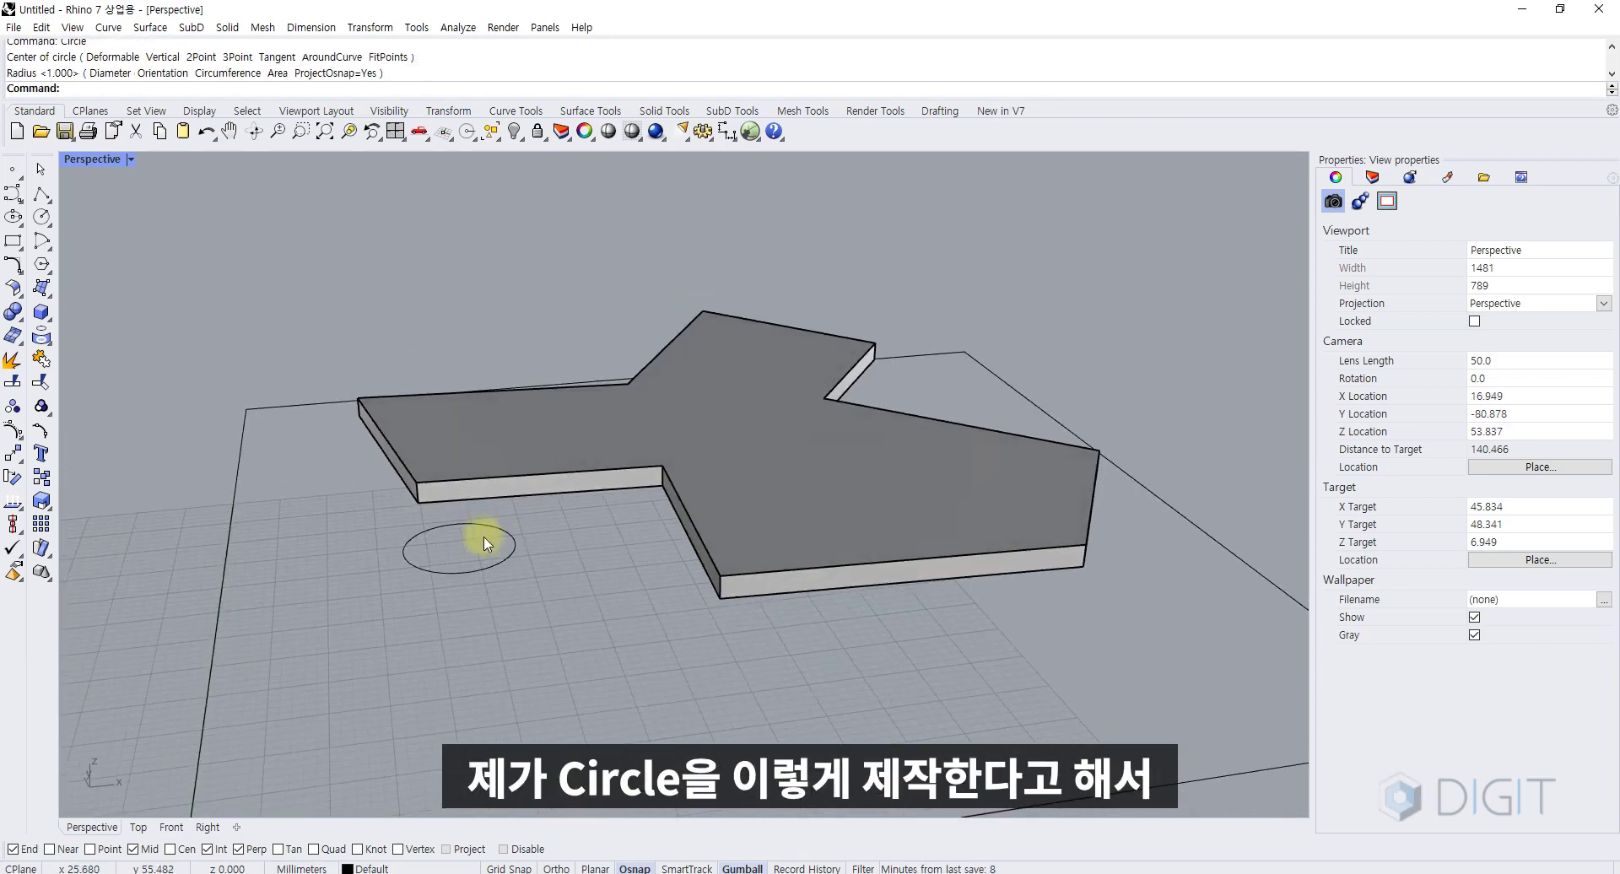
- Try to extrude the trial circle upward as a solid, and undo both the extrusion and the circle
left_click(477, 544)
type("ext")
key("Return")
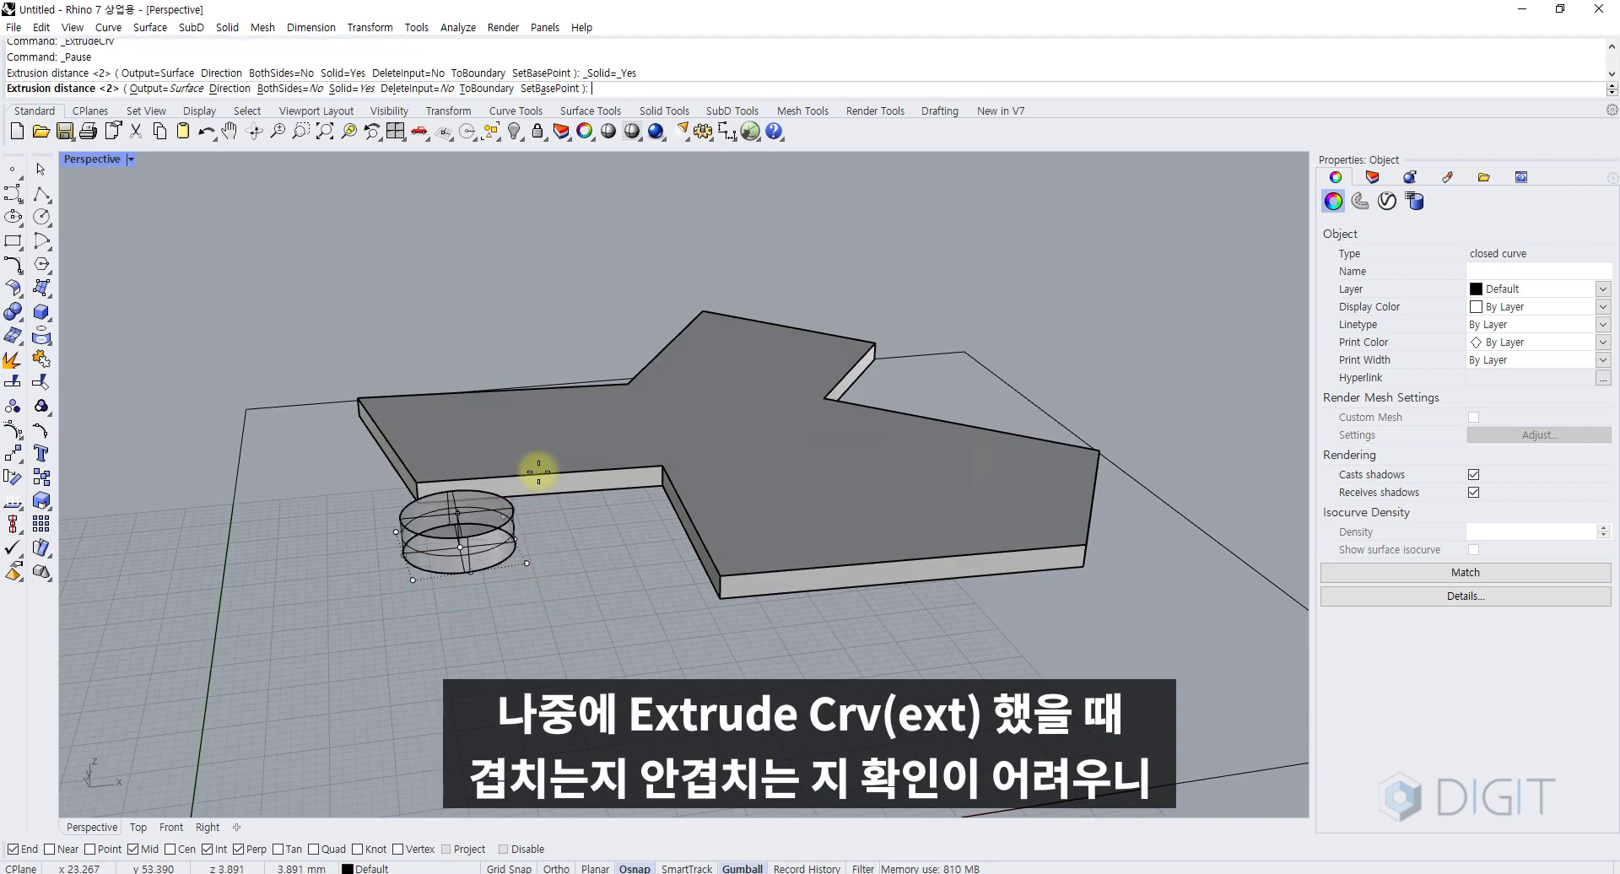
left_click(564, 291)
right_click_drag(547, 329, 470, 480)
key("ctrl+z")
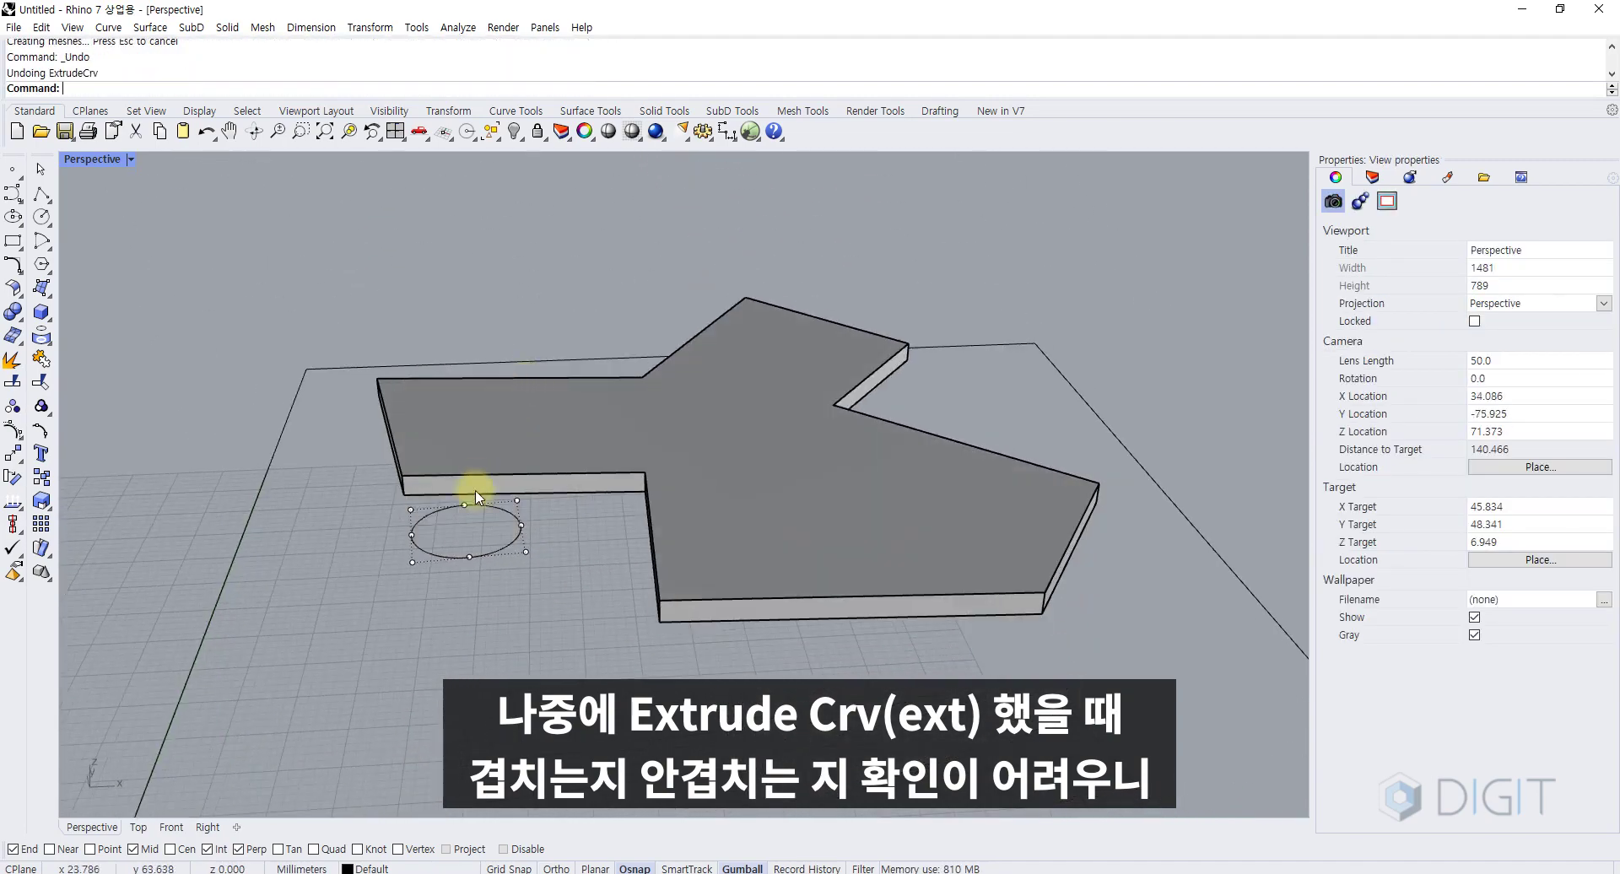
key("ctrl+z")
- Switch to the Top view and set its display mode to Wireframe
left_click(546, 469)
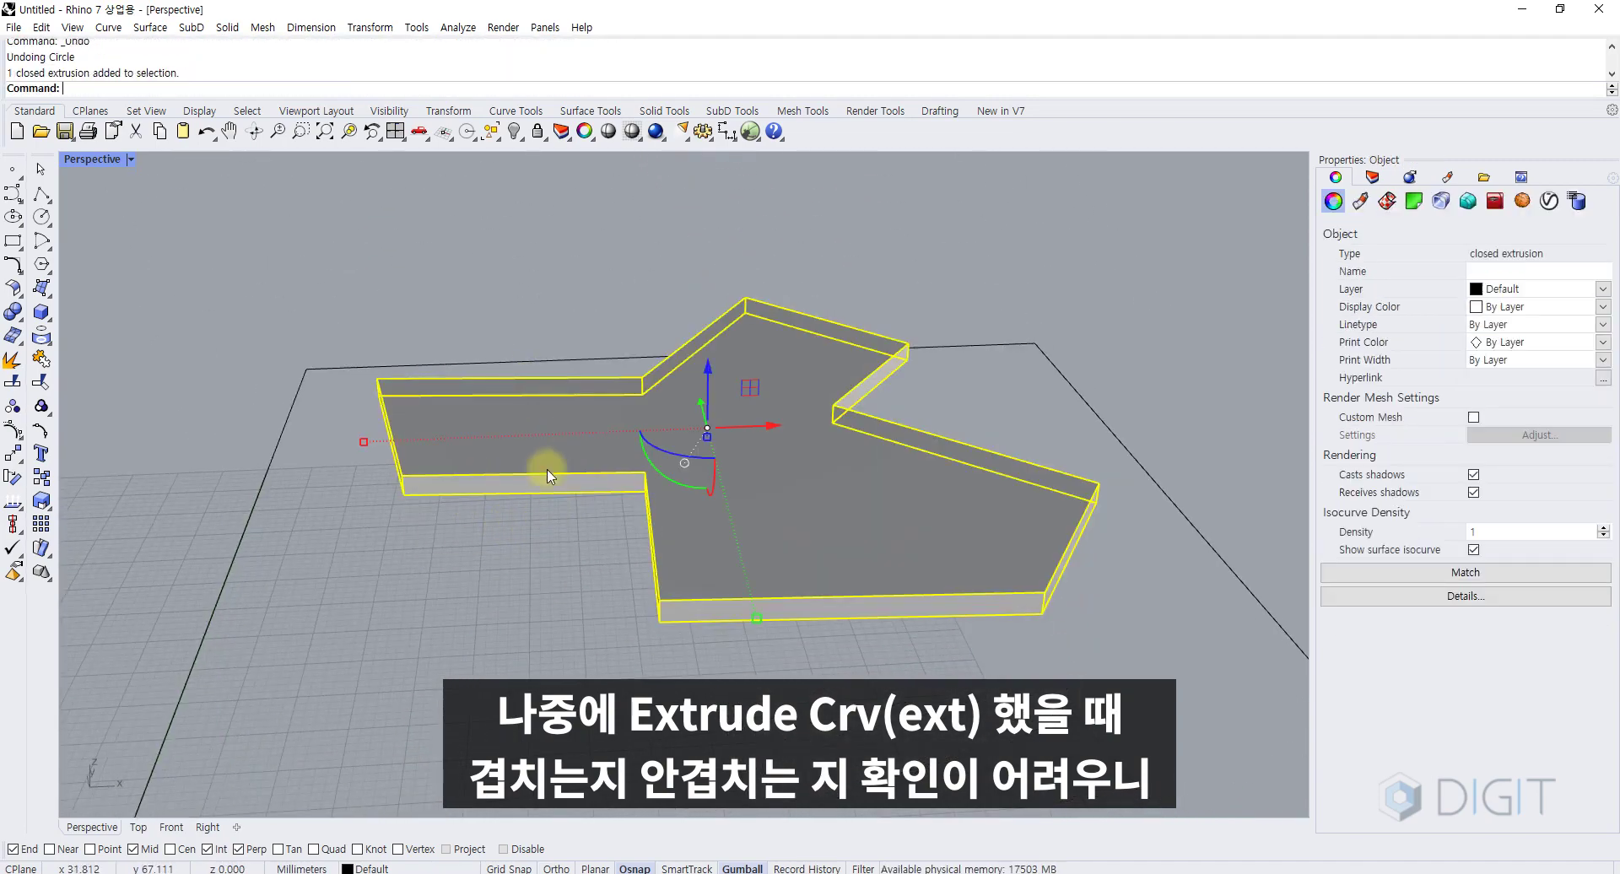
left_click(138, 827)
key("Escape")
scroll(409, 364, "up", 6)
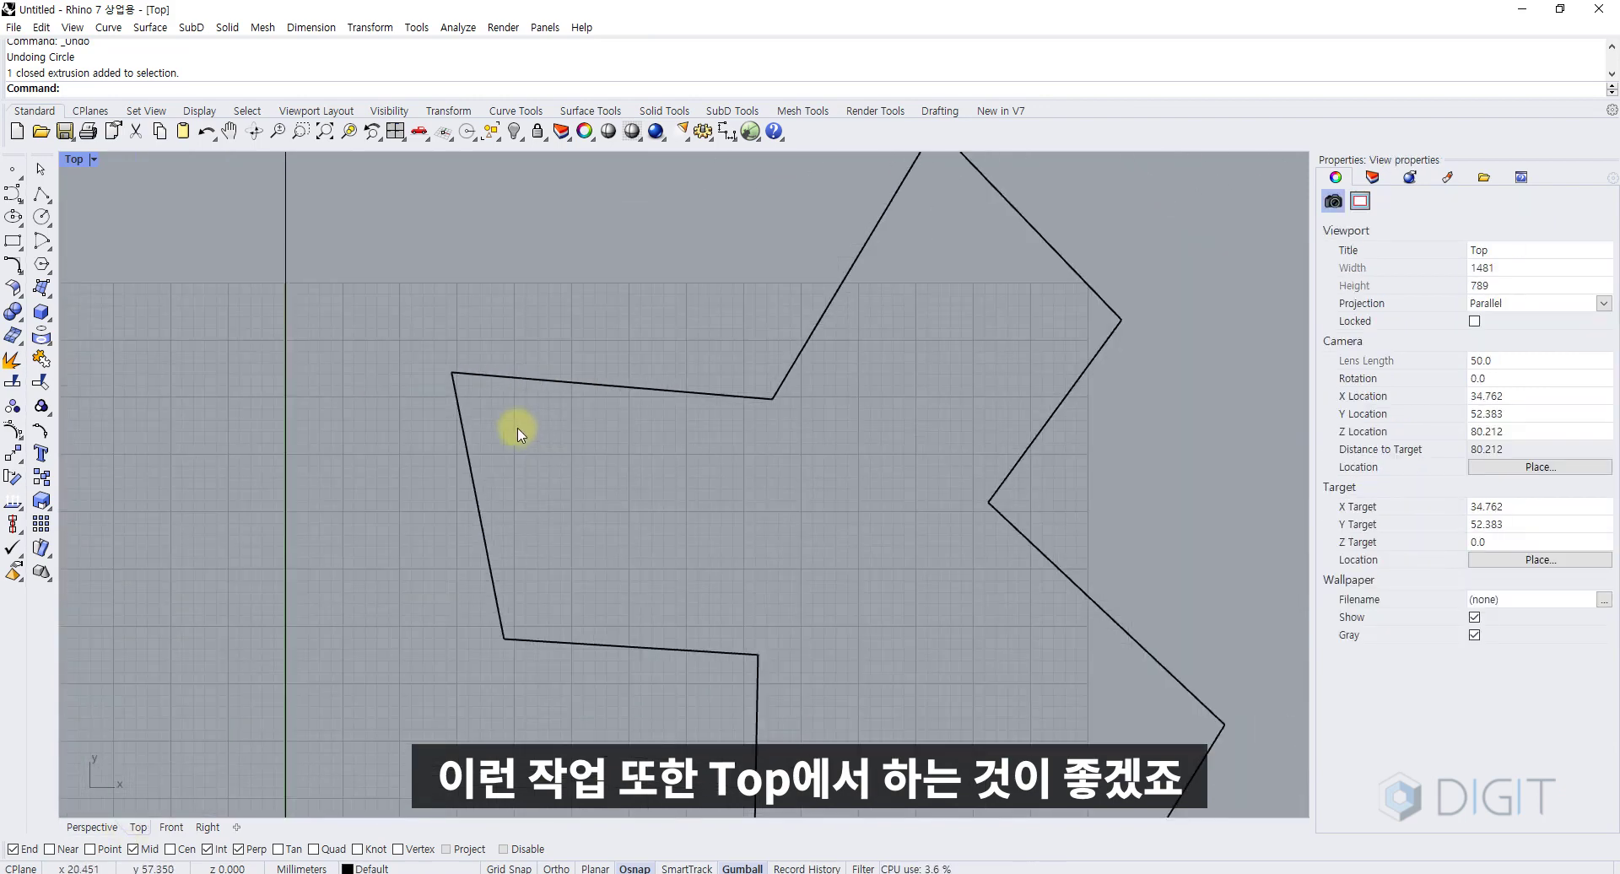
key("ctrl+alt+s")
key("ctrl+alt+w")
scroll(498, 418, "up", 2)
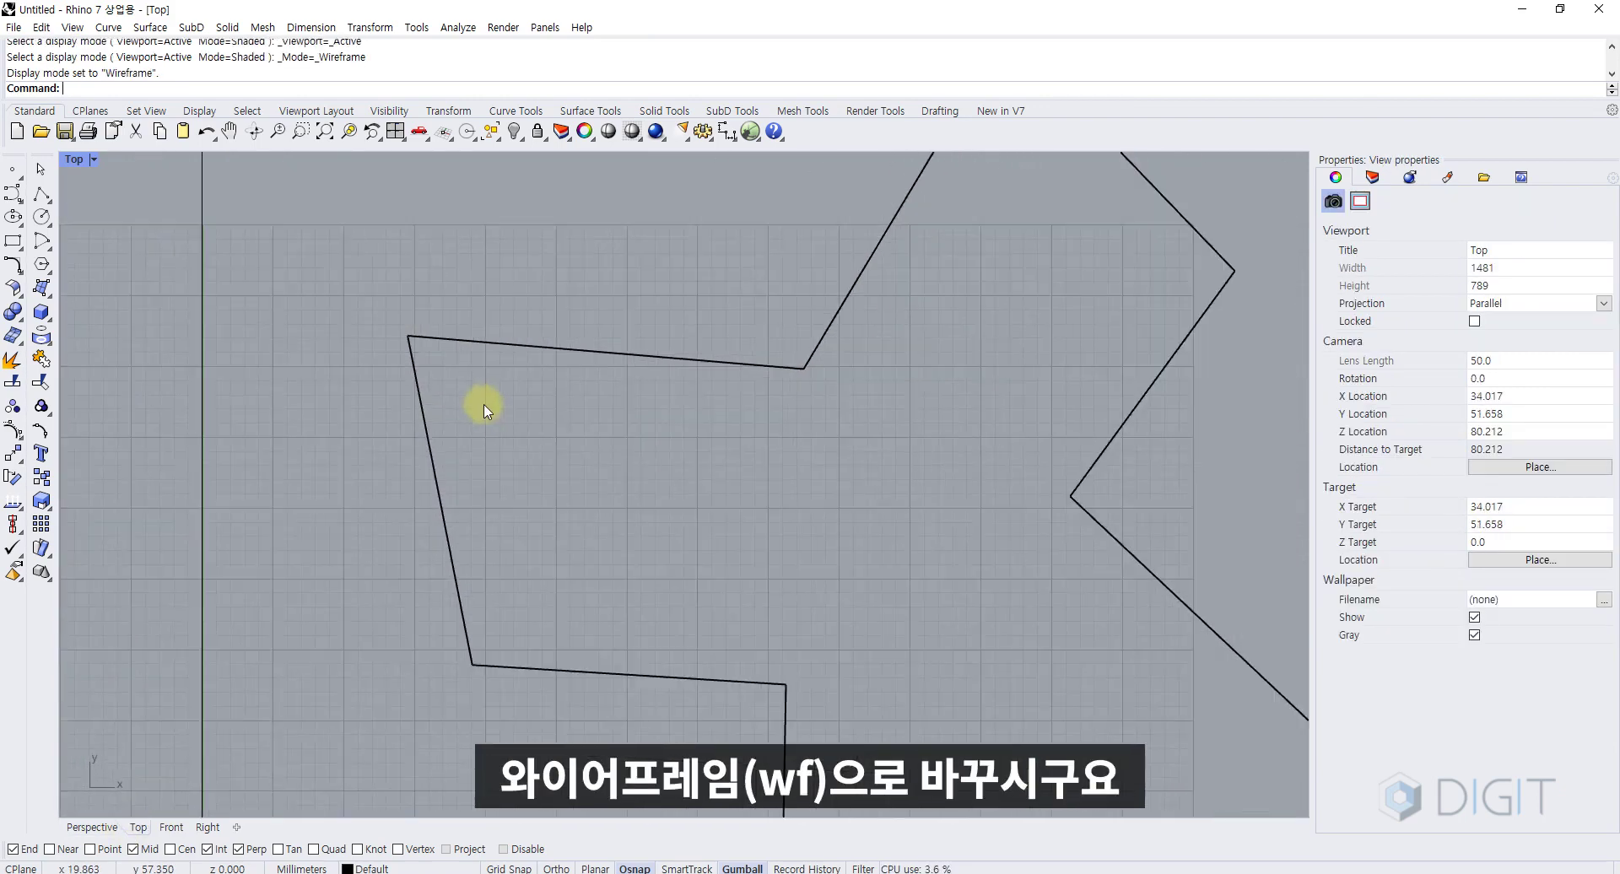
- Draw a circle of 1 mm radius just inside the upper corner of the slab outline's left arm
scroll(484, 406, "down", 6)
scroll(484, 406, "up", 2)
mouse_move(484, 406)
right_mouse_down()
mouse_move(462, 376)
mouse_move(463, 411)
right_mouse_up()
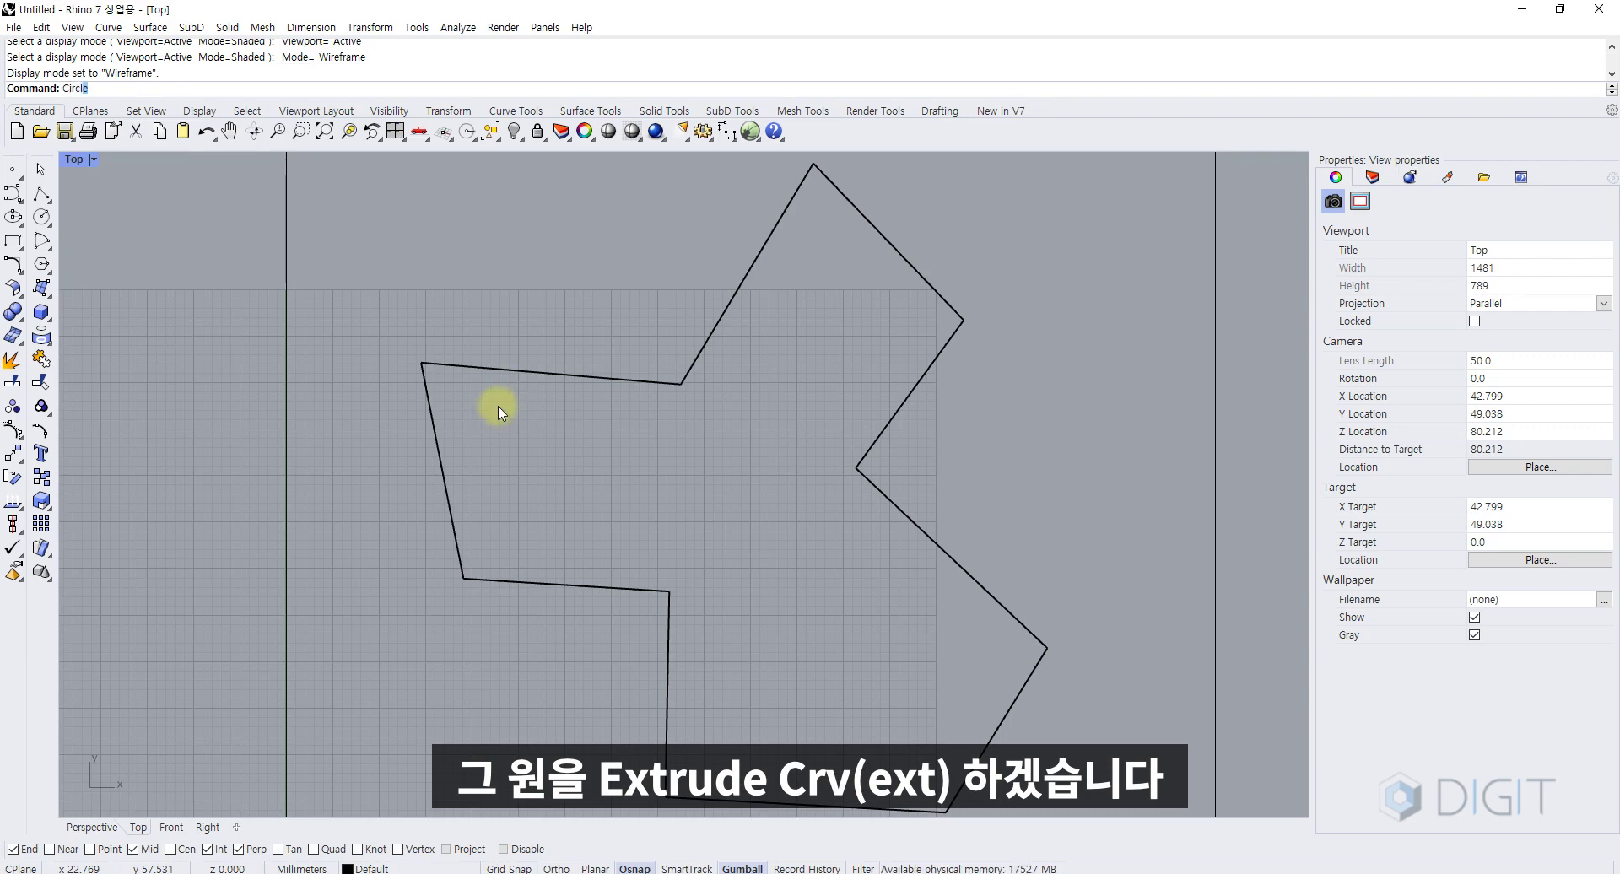
key("Return")
scroll(520, 423, "up", 3)
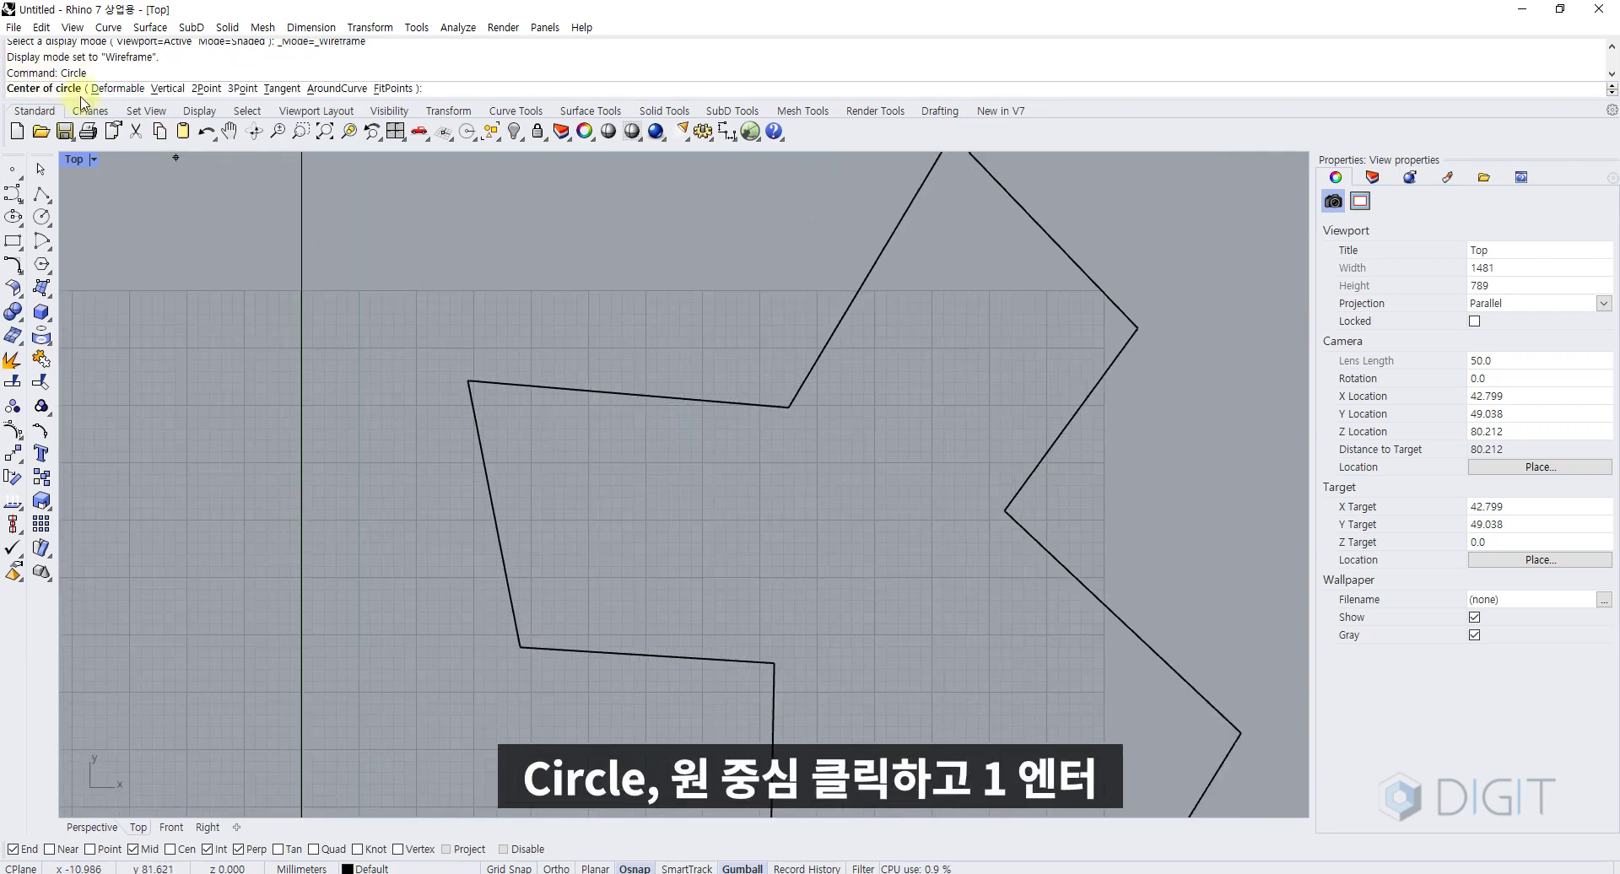
left_click(538, 441)
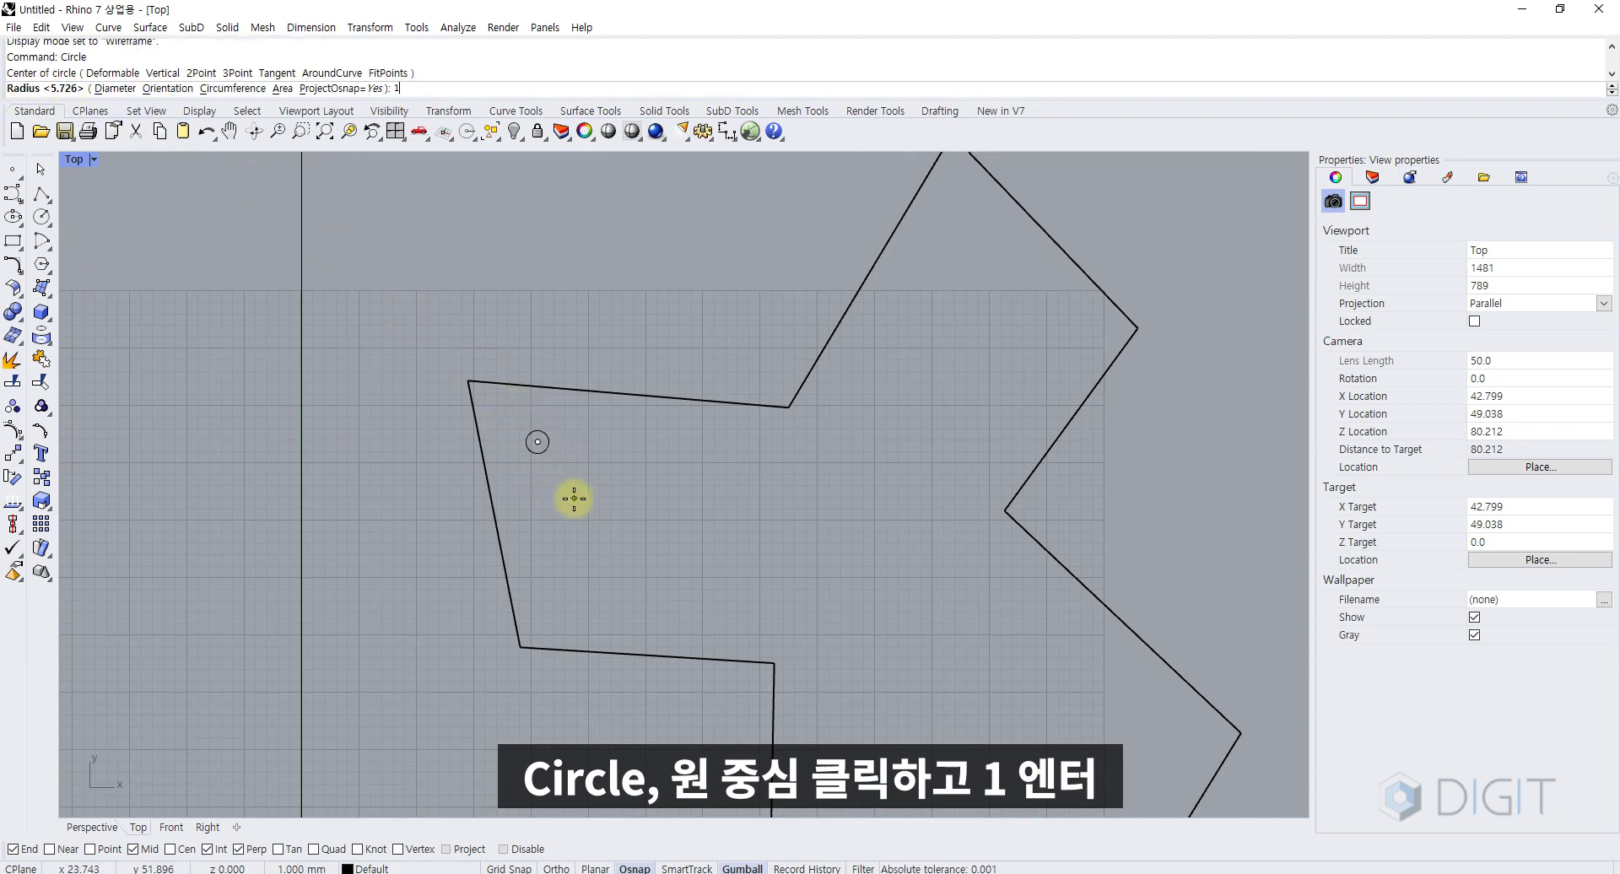
type("1")
key("Return")
- Repeat the 1 mm radius circle just inside the lower corner of the outline's left arm
right_click_drag(561, 536, 518, 508)
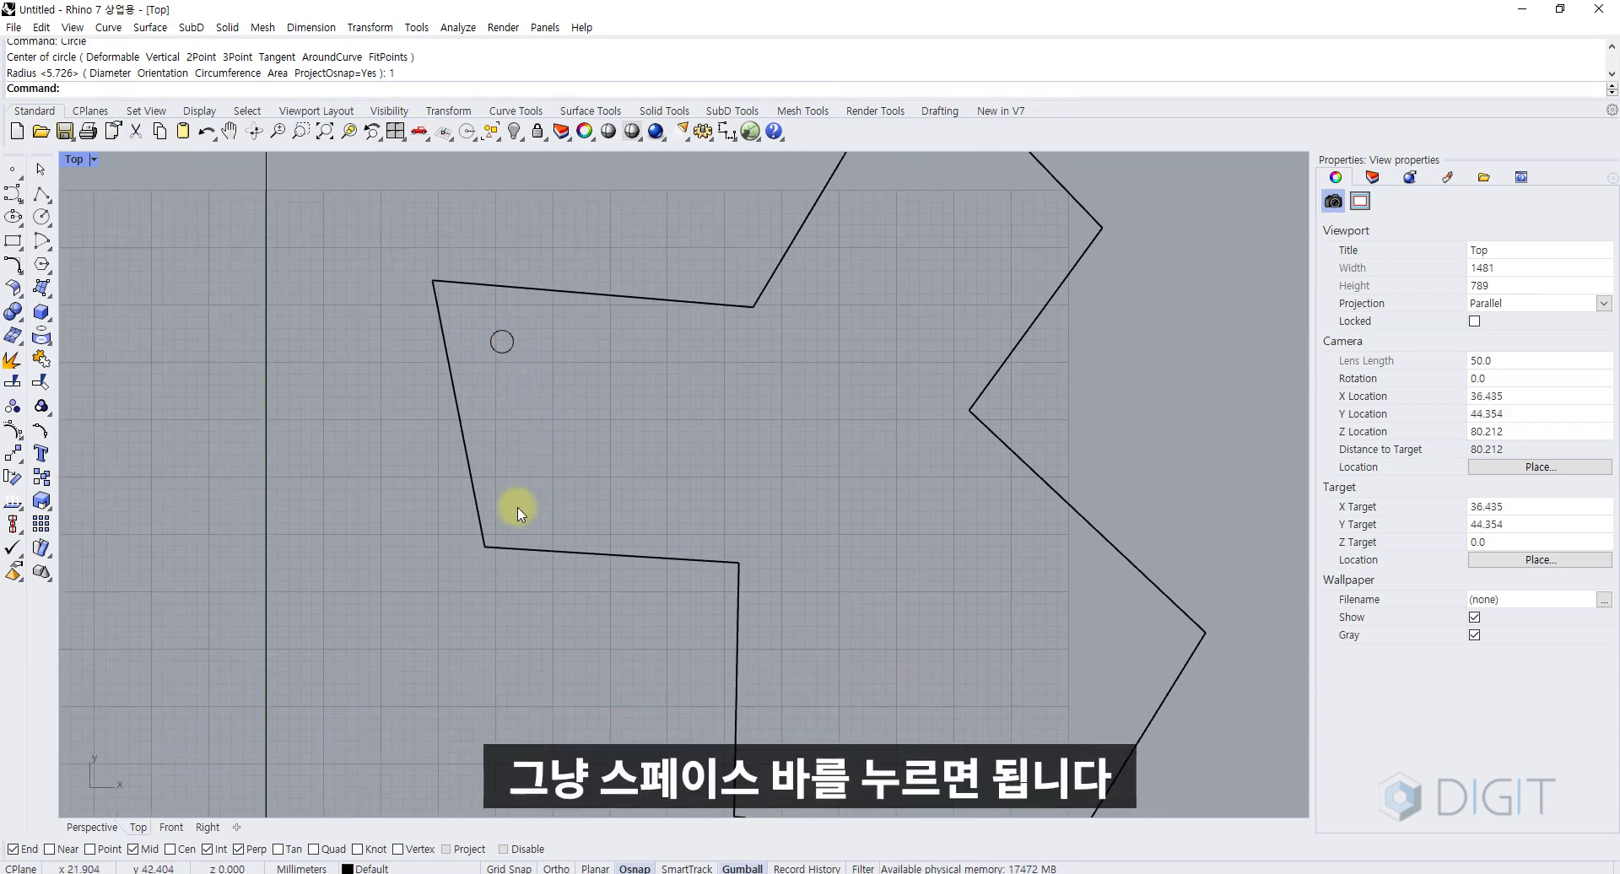
right_click_drag(522, 507, 489, 549)
key("space")
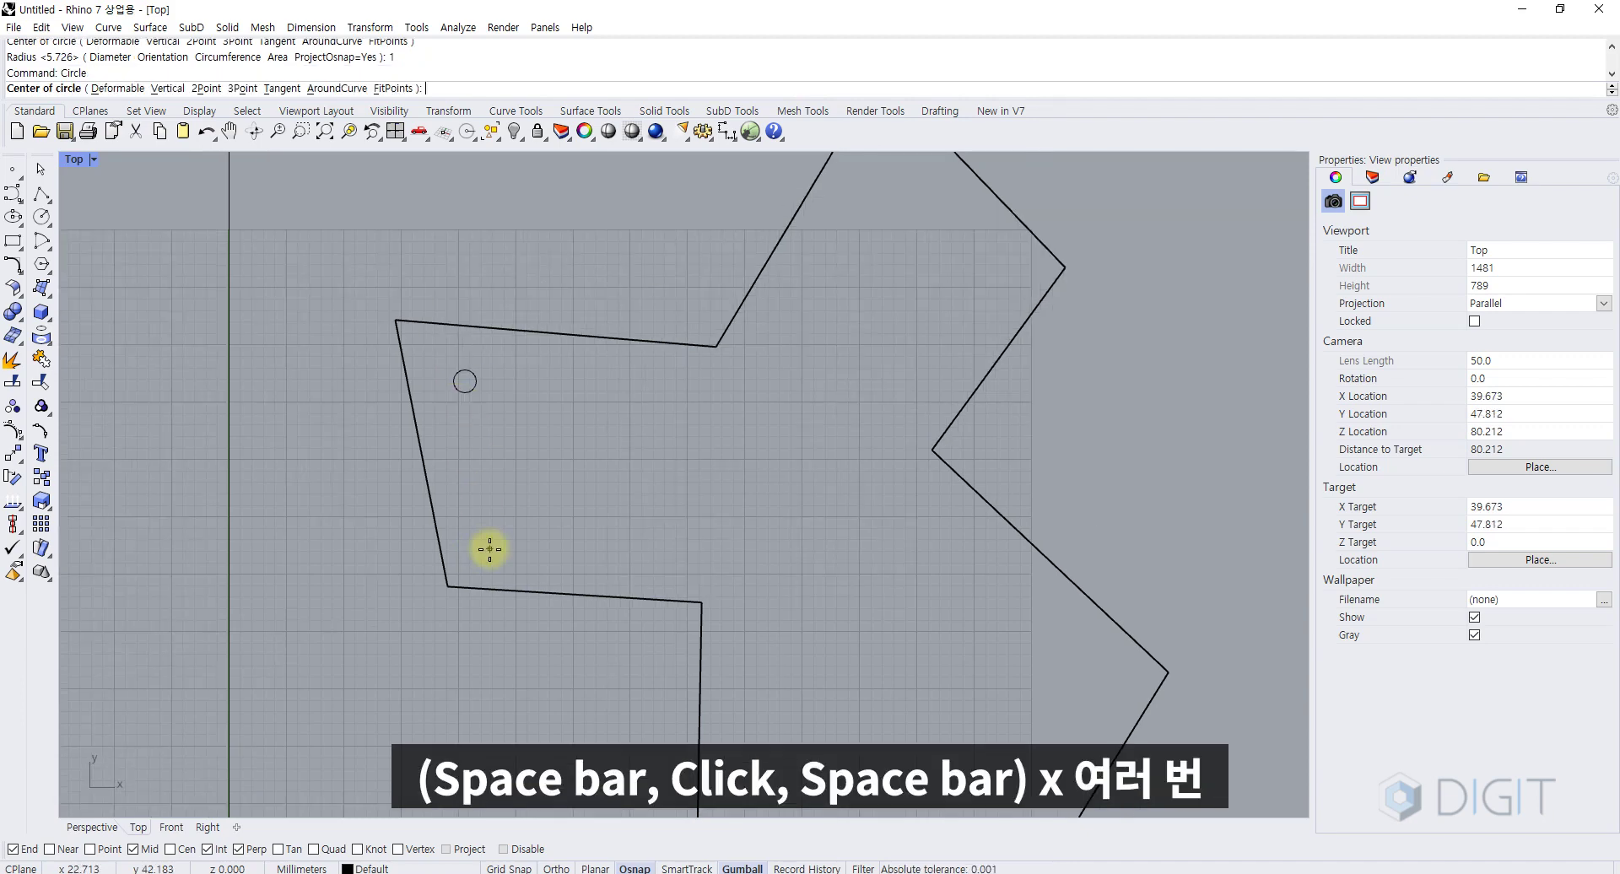
left_click(489, 550)
key("space")
- Add two more 1 mm radius circles, beside the inner corner below the left arm and inside the outline's lower-left corner
right_click_drag(593, 528, 542, 445)
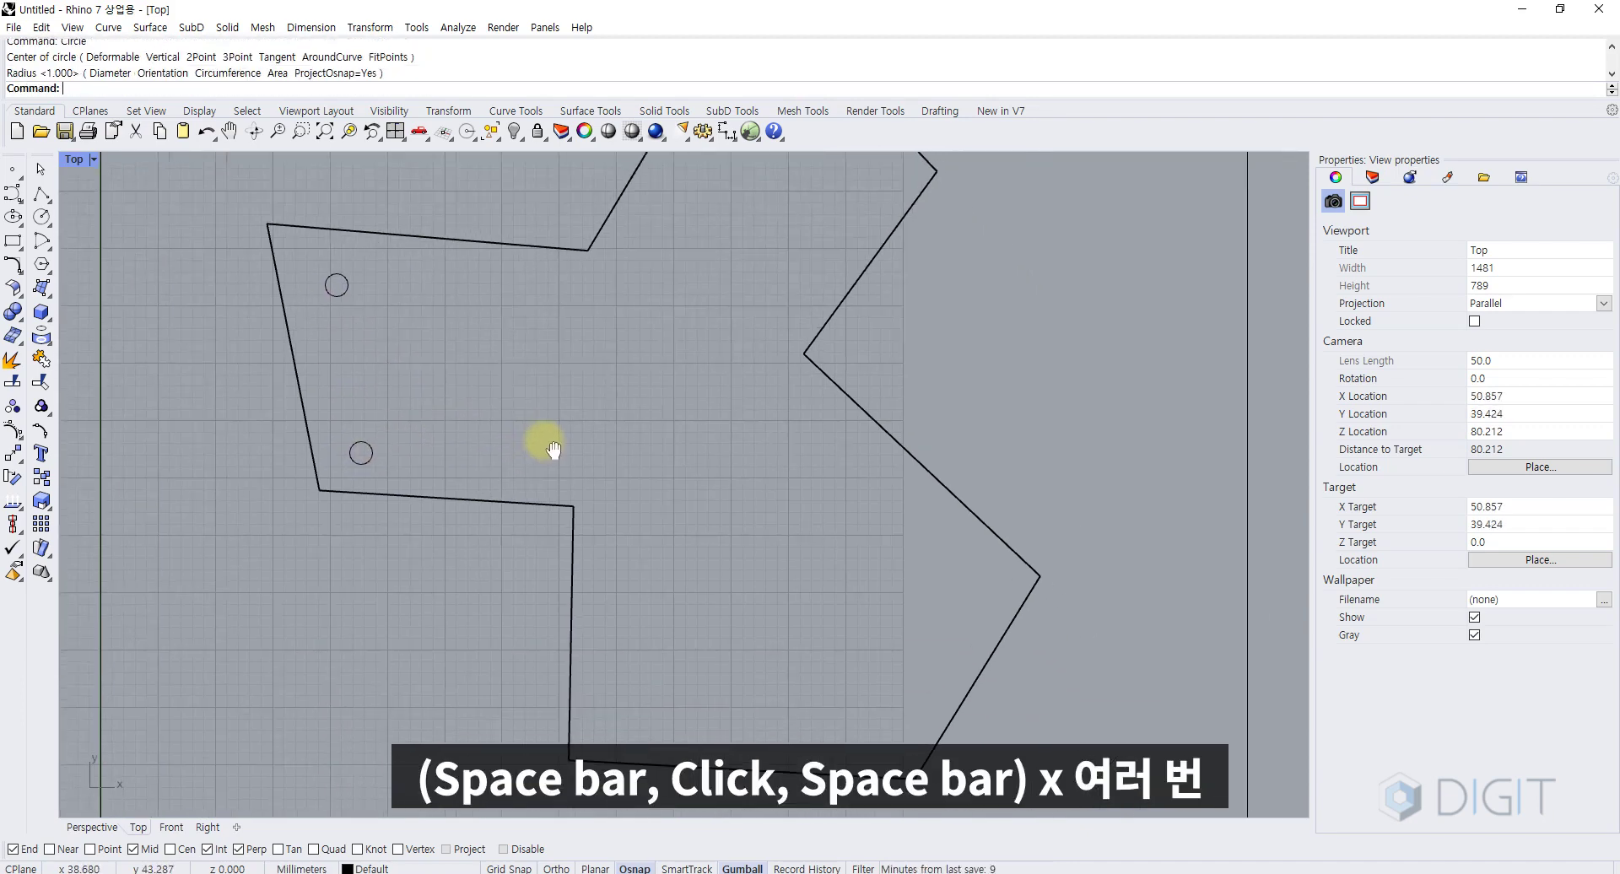
scroll(615, 482, "down", 3)
key("space")
left_click(616, 484)
key("space")
key("space")
left_click(610, 636)
key("space")
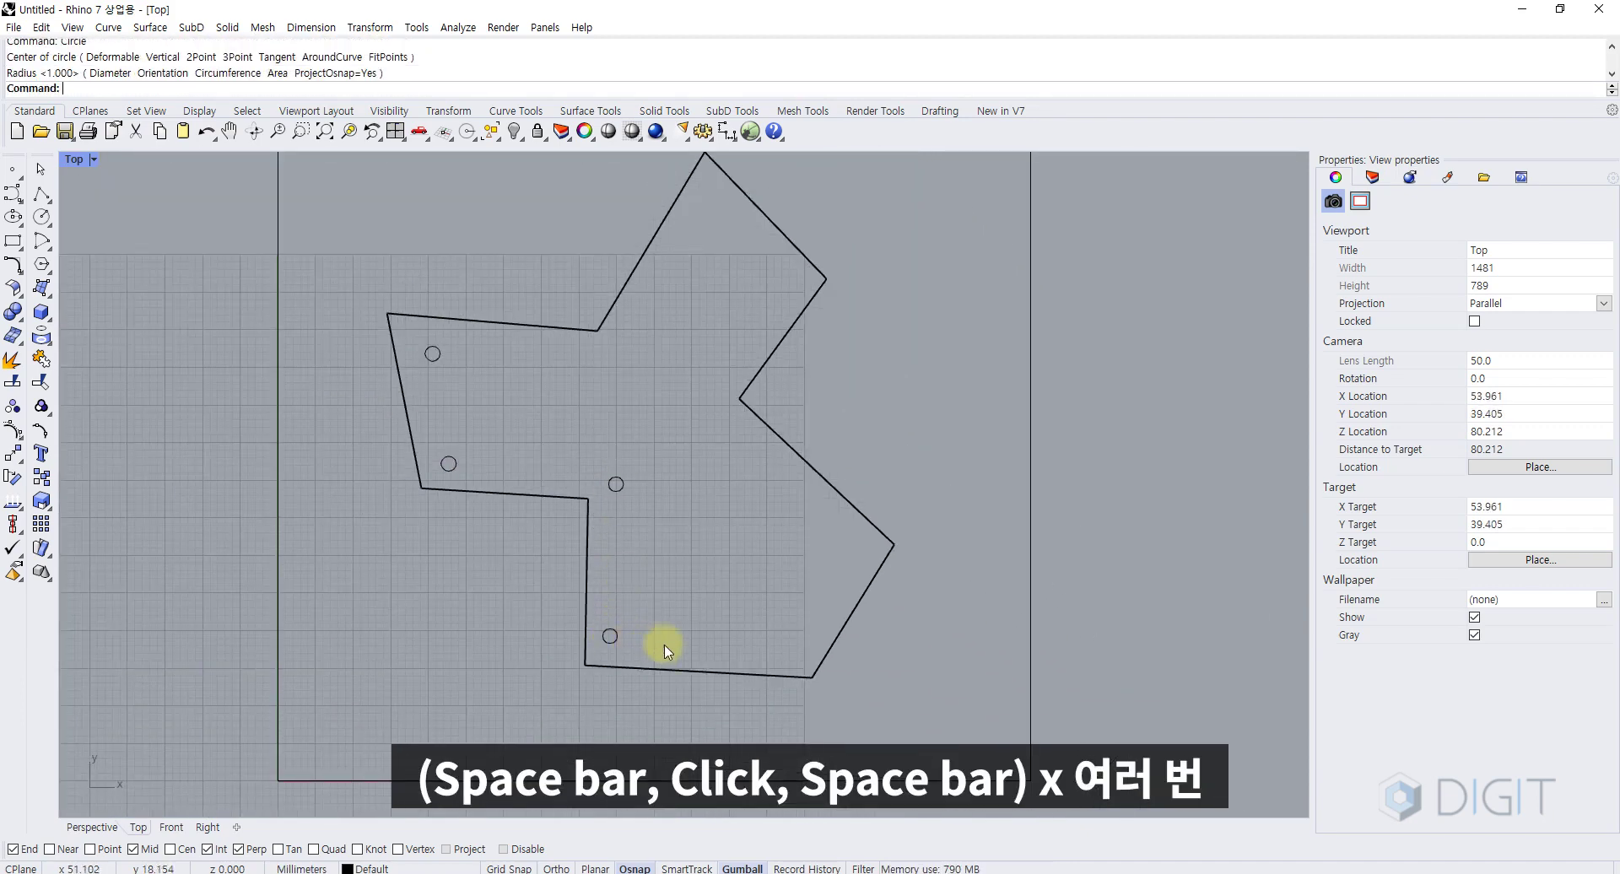
- Place 1 mm radius circles near the outline's six remaining corners, and delete the circle beside the inner corner below the left arm
key("space")
left_click(710, 643)
key("space")
key("space")
left_click(844, 554)
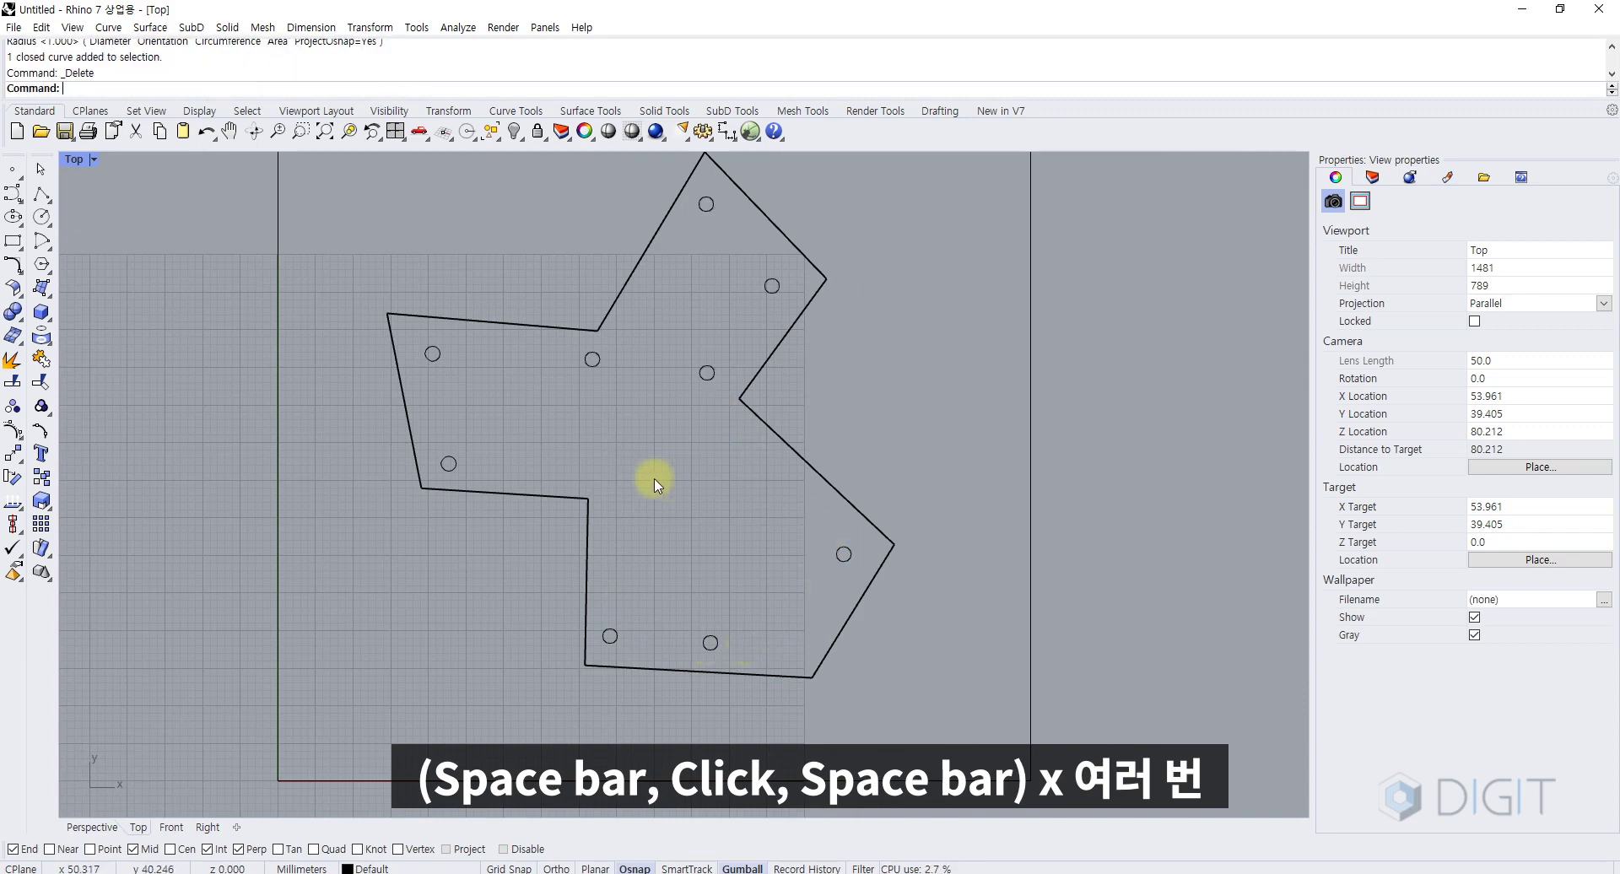
- Draw two extra 1 mm radius circles outside the outline near its left arm, and delete both
key("space")
left_click(388, 603)
key("space")
key("space")
left_click(314, 441)
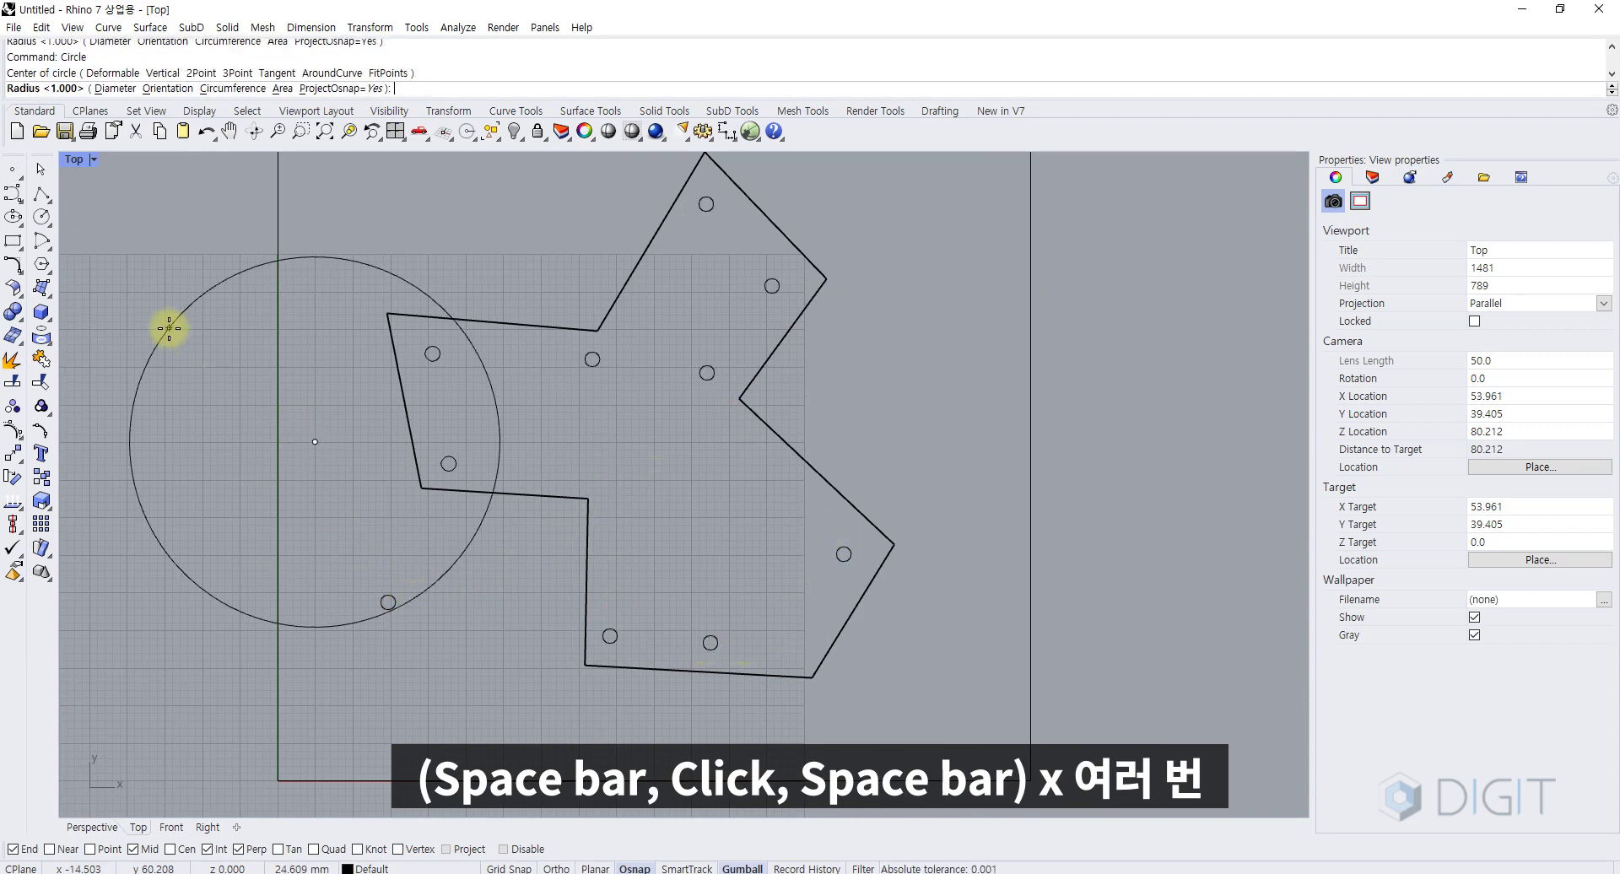
key("space")
left_click(312, 452)
left_click_drag(424, 586, 381, 646)
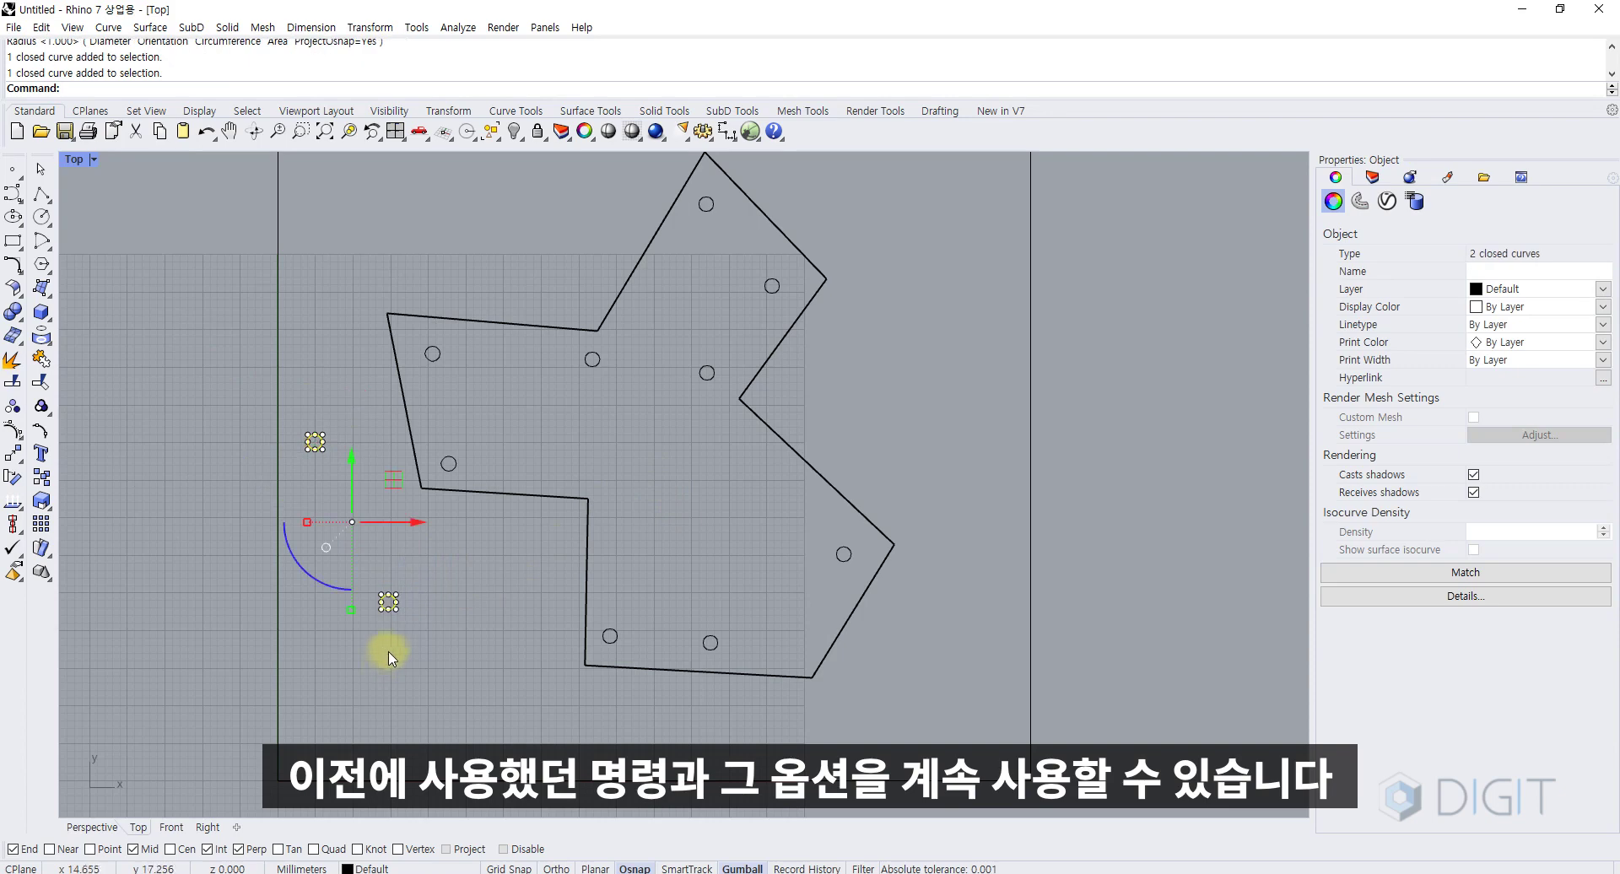
key("Delete")
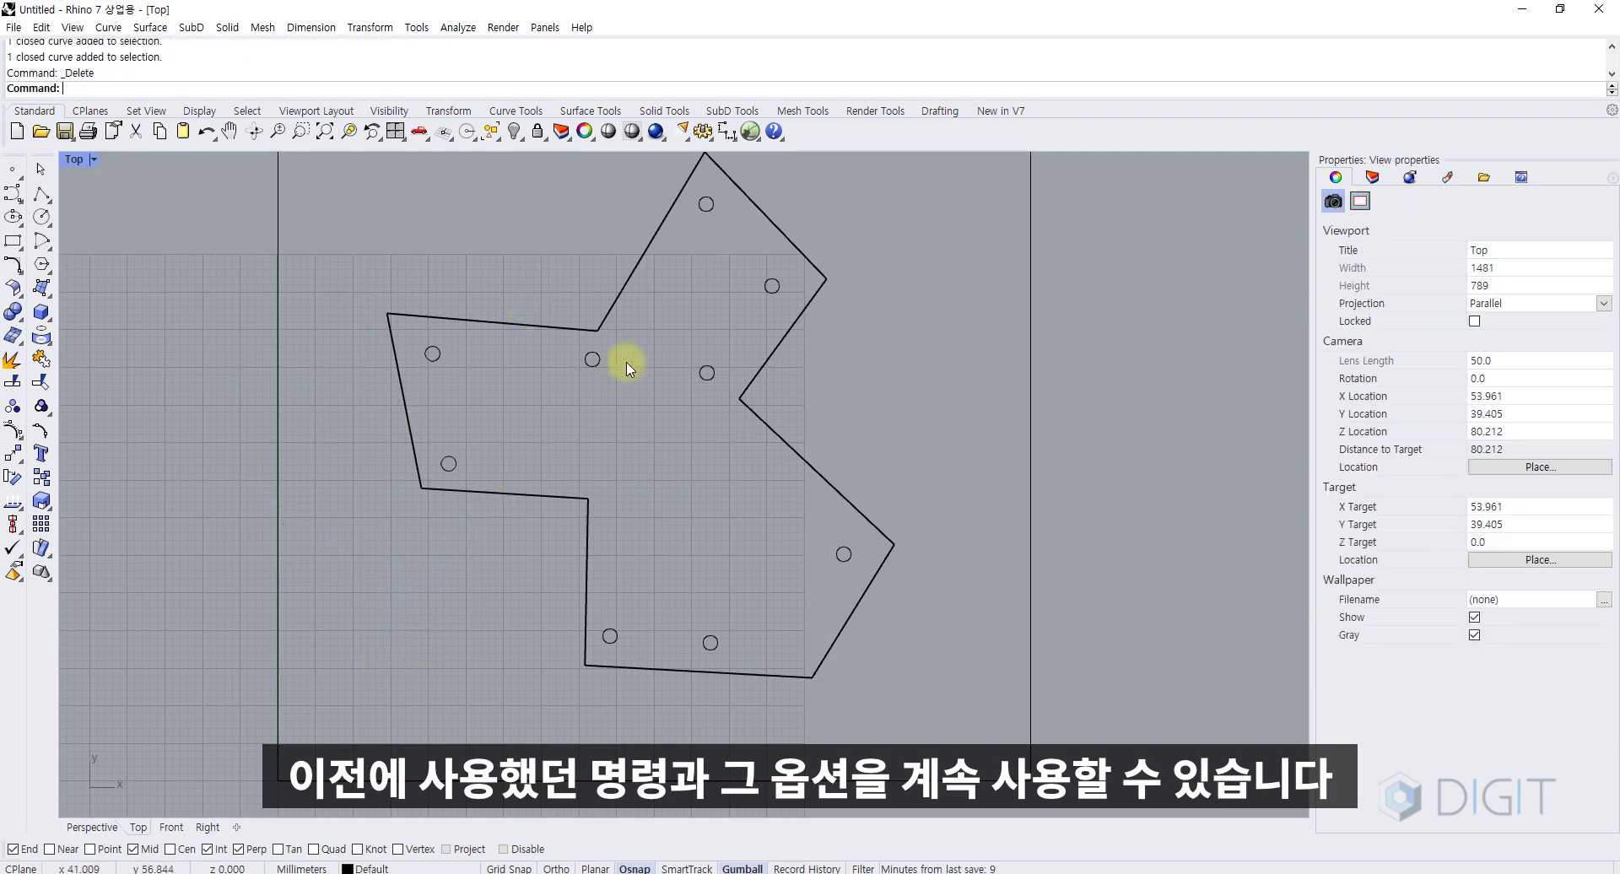
- Delete the circle by the upper inner corner of the left arm, and move the circle near the right inner corner towards the slab's middle
left_click_drag(544, 288, 650, 444)
key("Delete")
left_click(707, 373)
left_click_drag(750, 330, 713, 375)
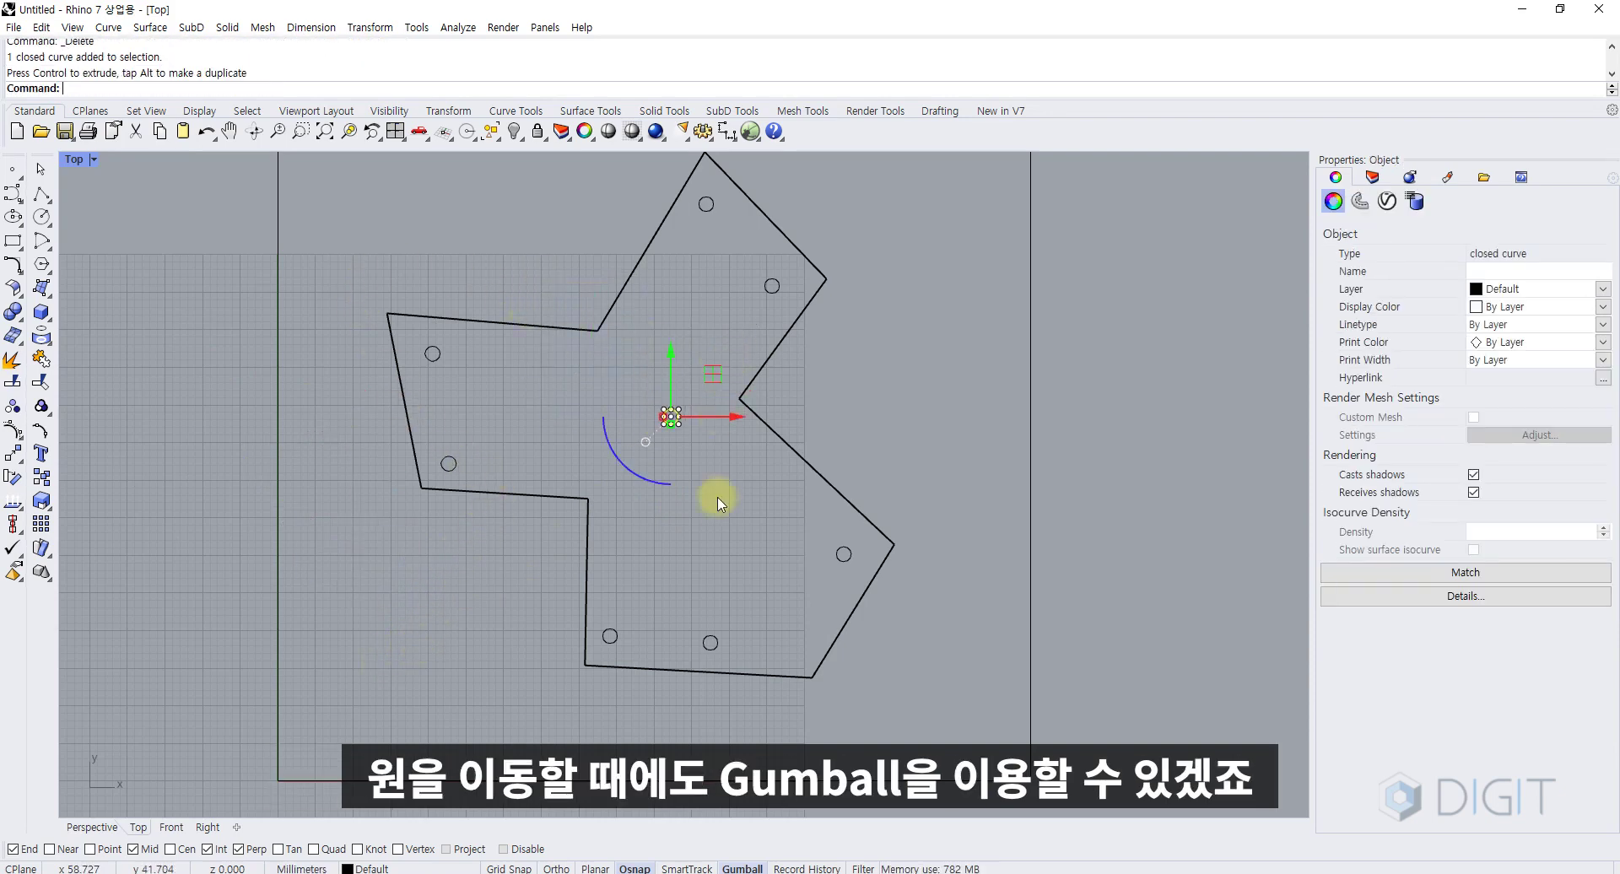
- Move the circle at the middle of the bottom edge towards the lower-right corner, and the right arm's circle further inward
left_click_drag(650, 587, 759, 700)
left_click_drag(753, 600, 827, 578)
left_click_drag(766, 517, 870, 565)
left_click_drag(886, 510, 839, 474)
left_click(835, 474)
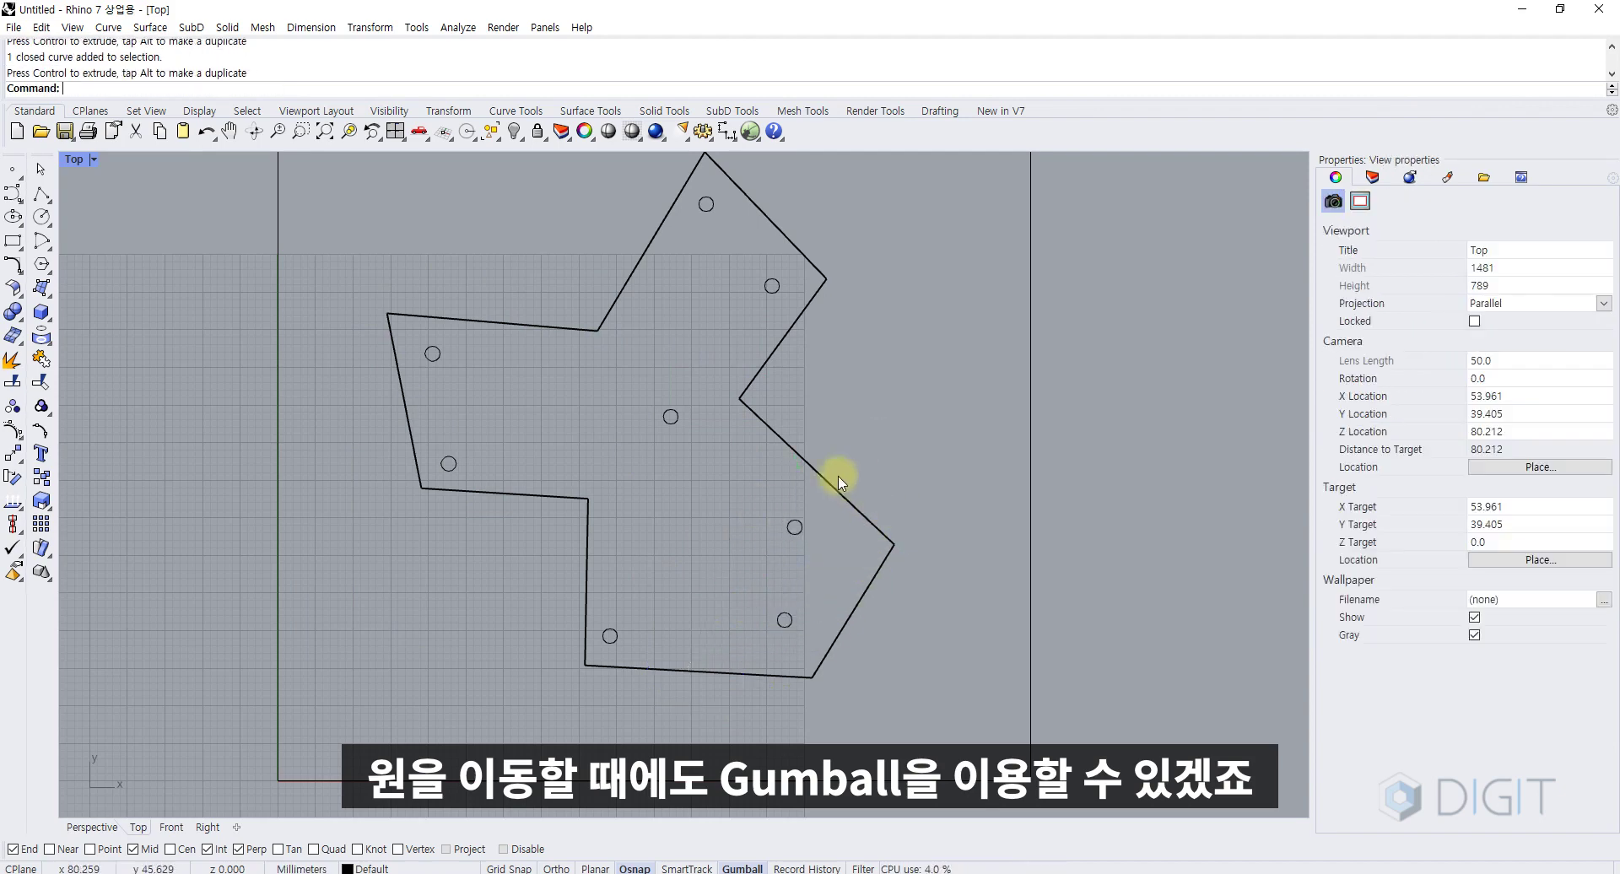
- Fine-tune the central circle's position with the Gumball, moving it along single axes and freely in the XY plane
scroll(835, 473, "up", 4)
left_click_drag(625, 335, 706, 438)
right_click_drag(636, 409, 638, 495)
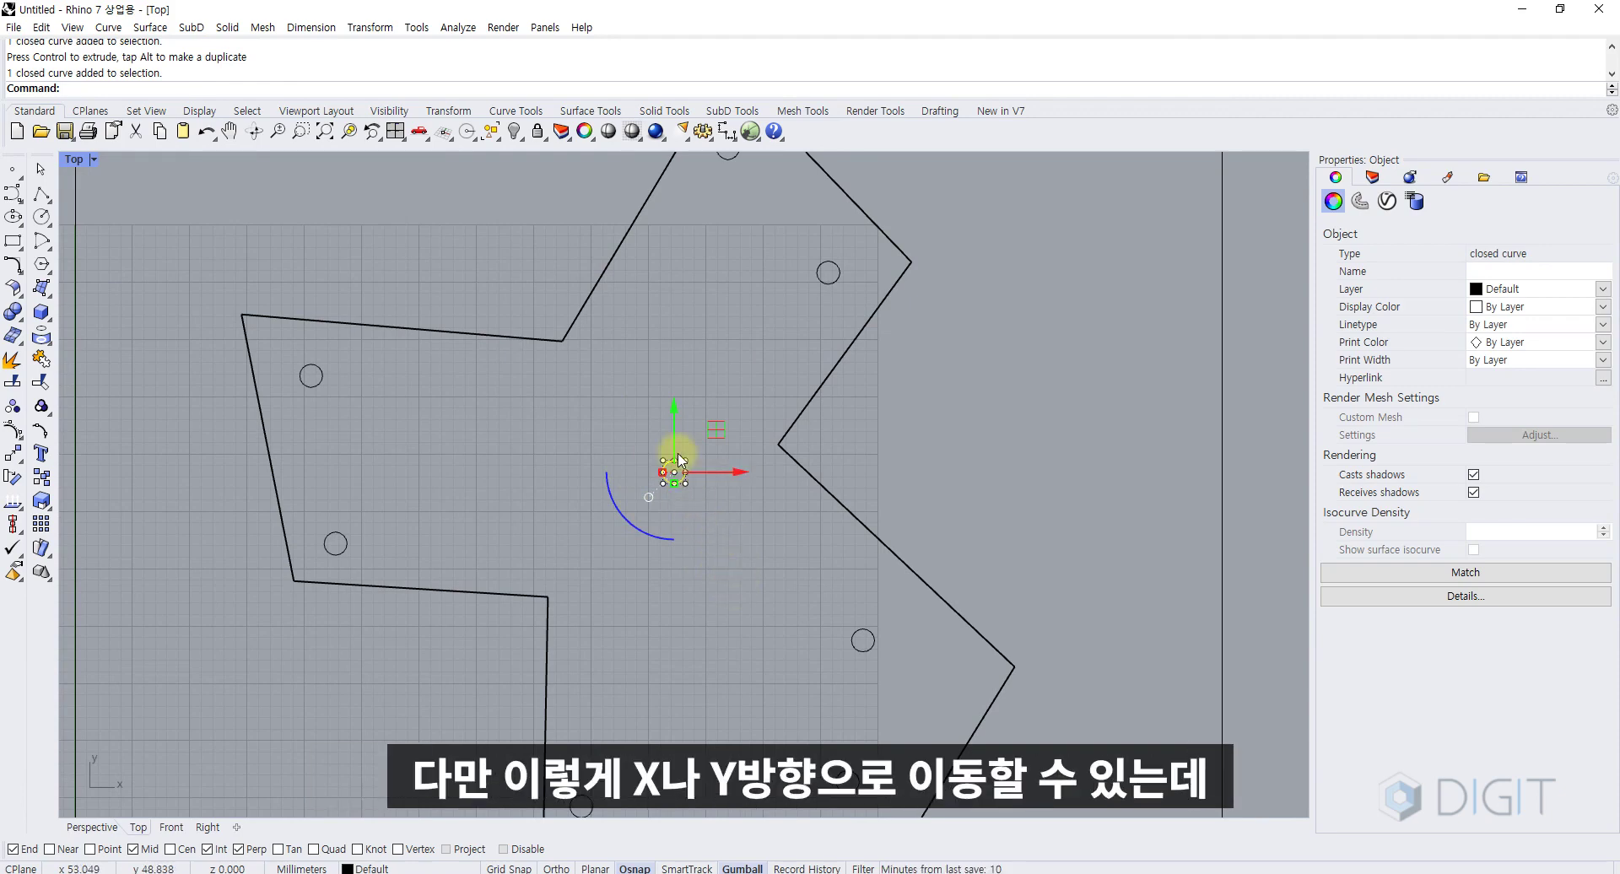
left_click_drag(682, 432, 689, 478)
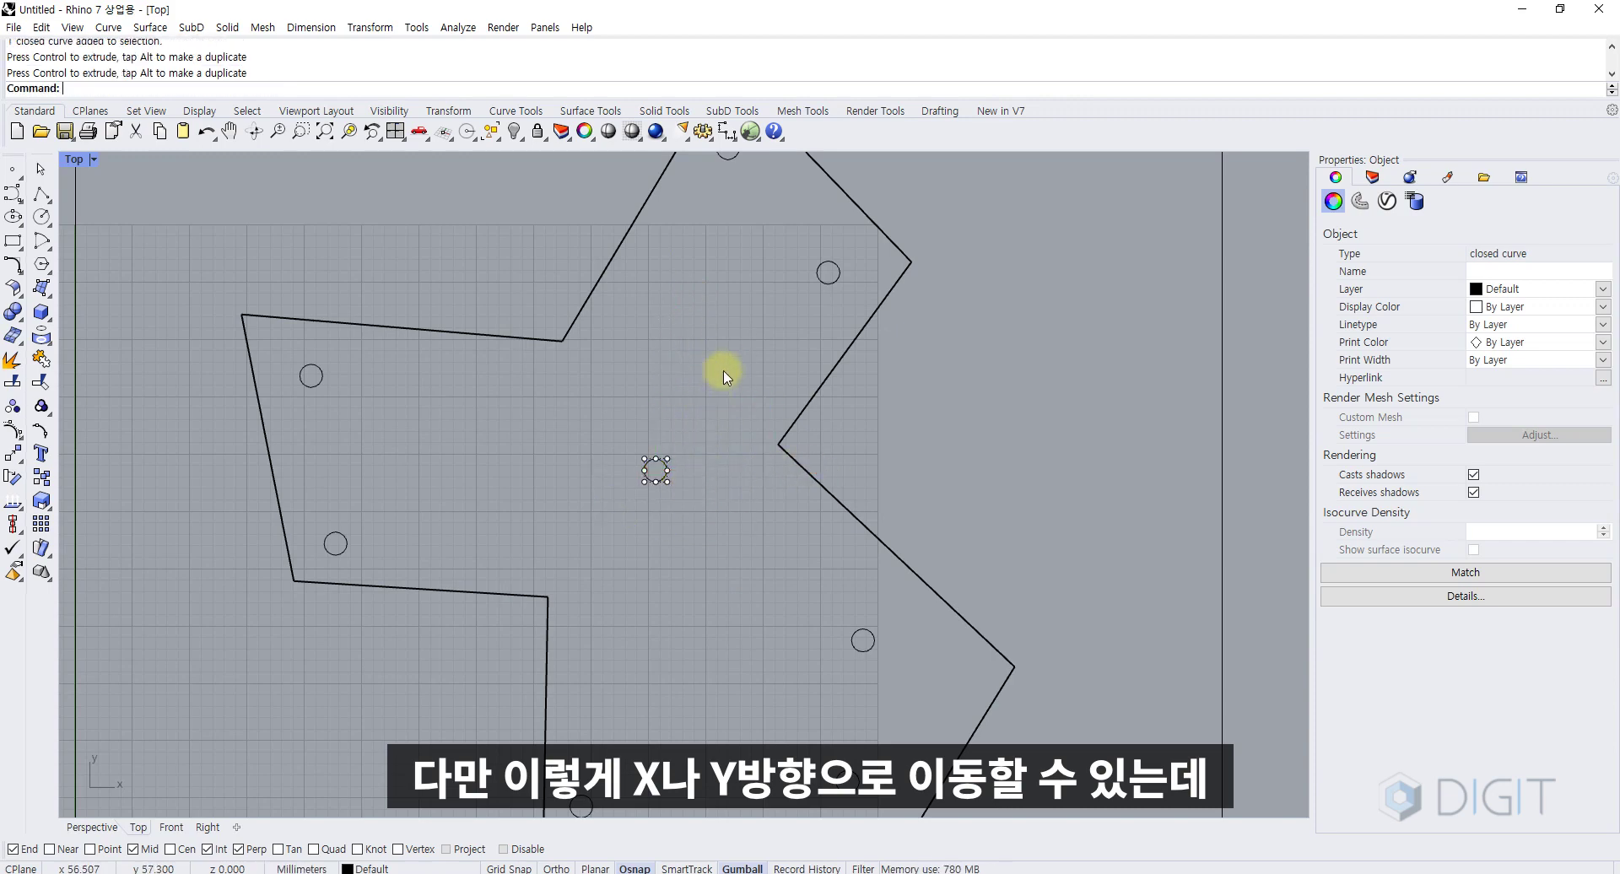
left_click(723, 372)
left_click(665, 473)
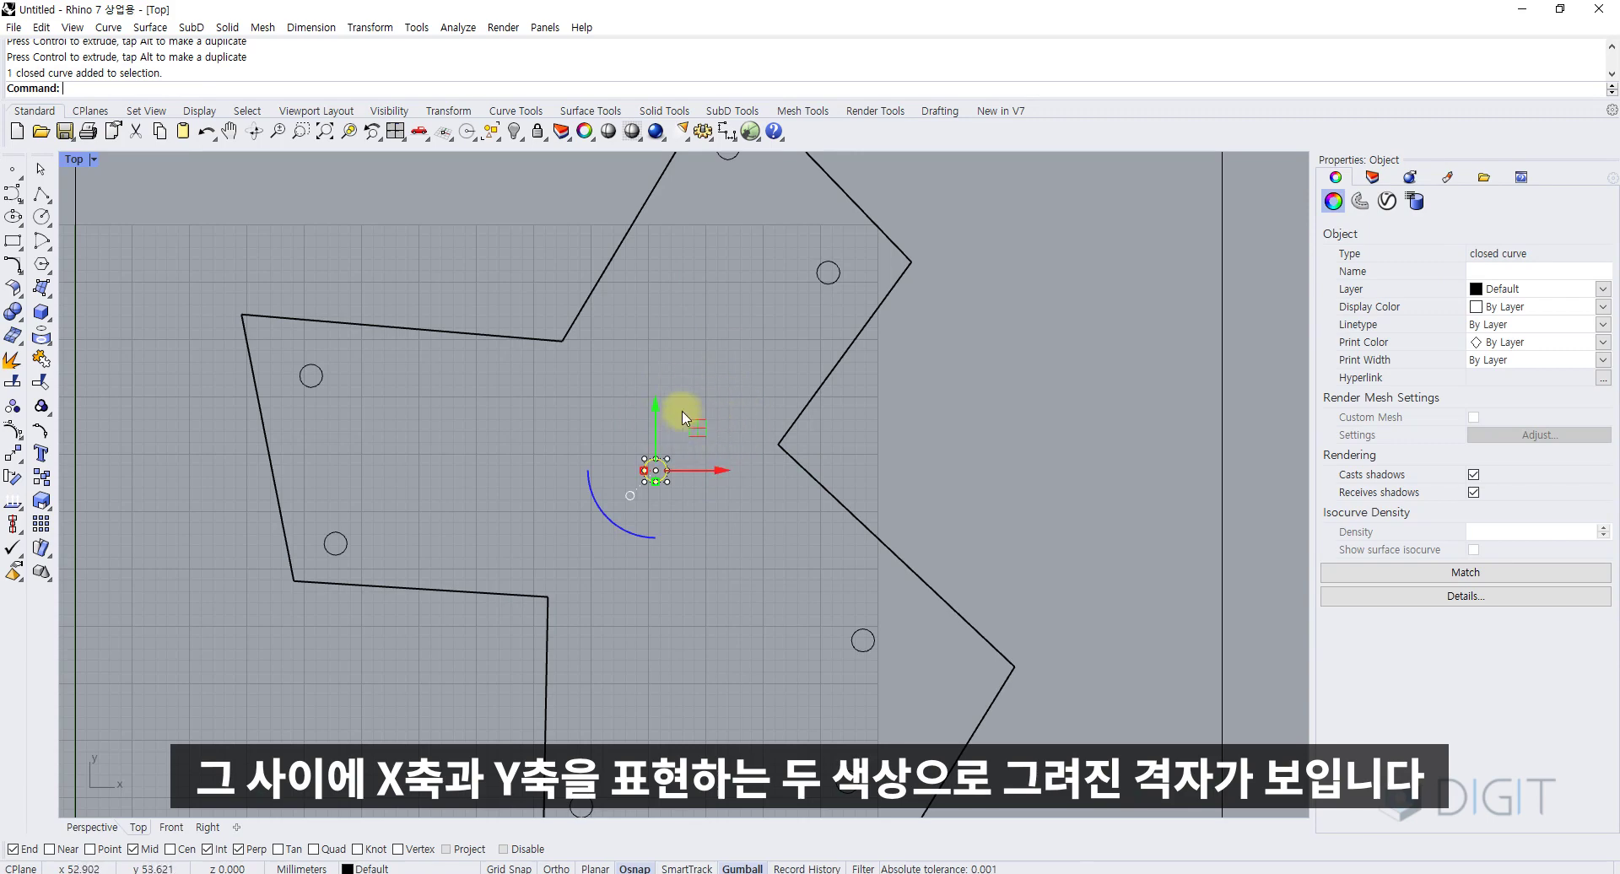
mouse_move(699, 439)
left_mouse_down()
mouse_move(629, 423)
mouse_move(742, 535)
mouse_move(683, 394)
mouse_move(685, 464)
left_mouse_up()
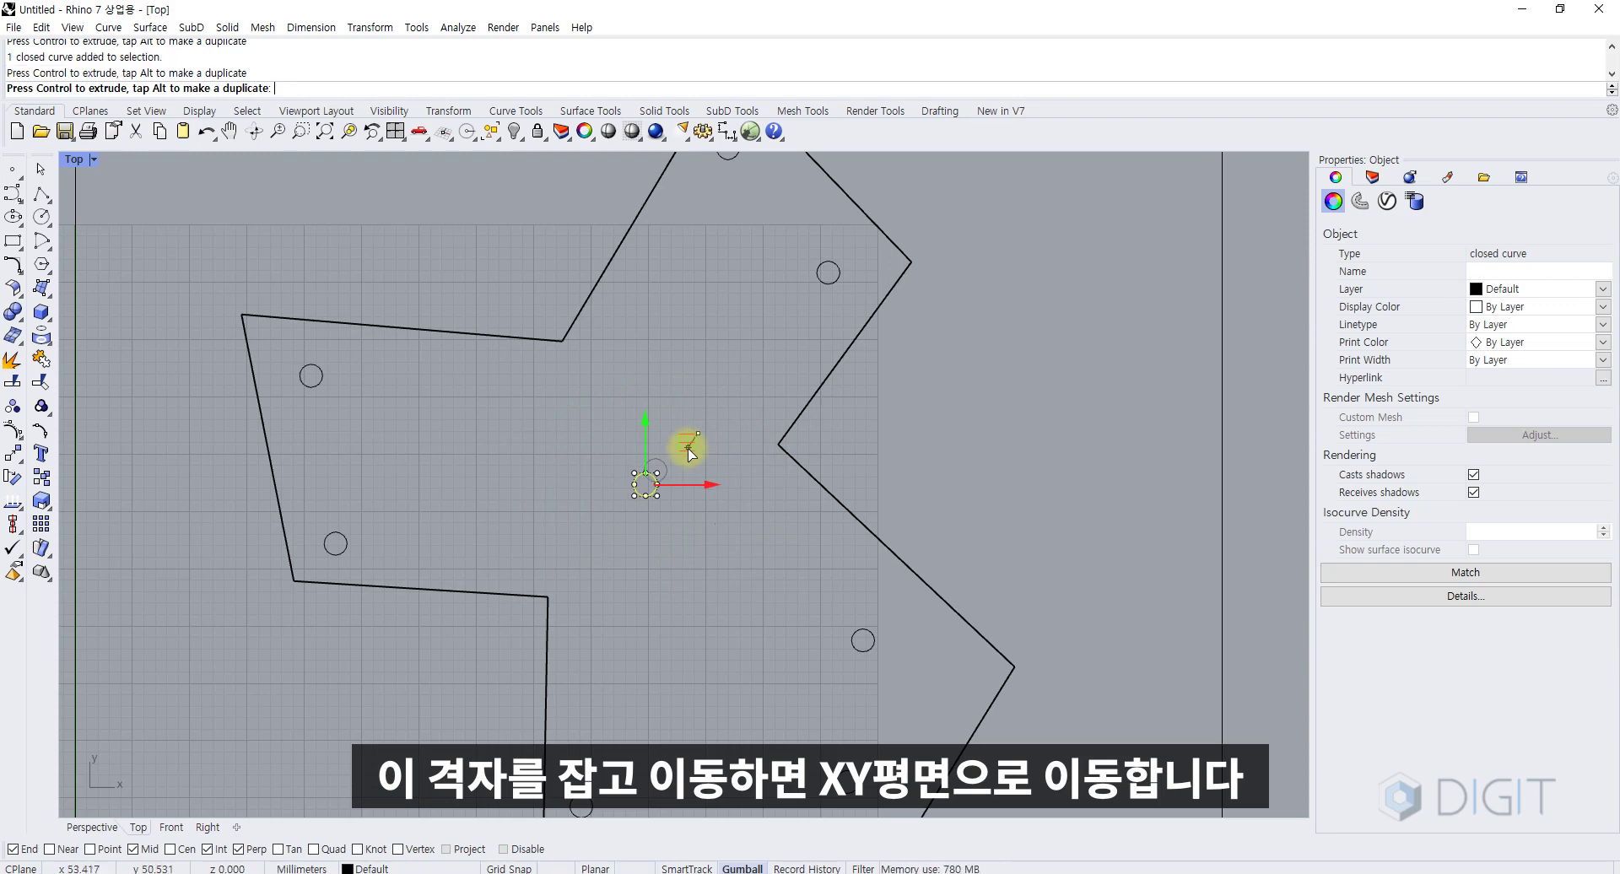
key("Escape")
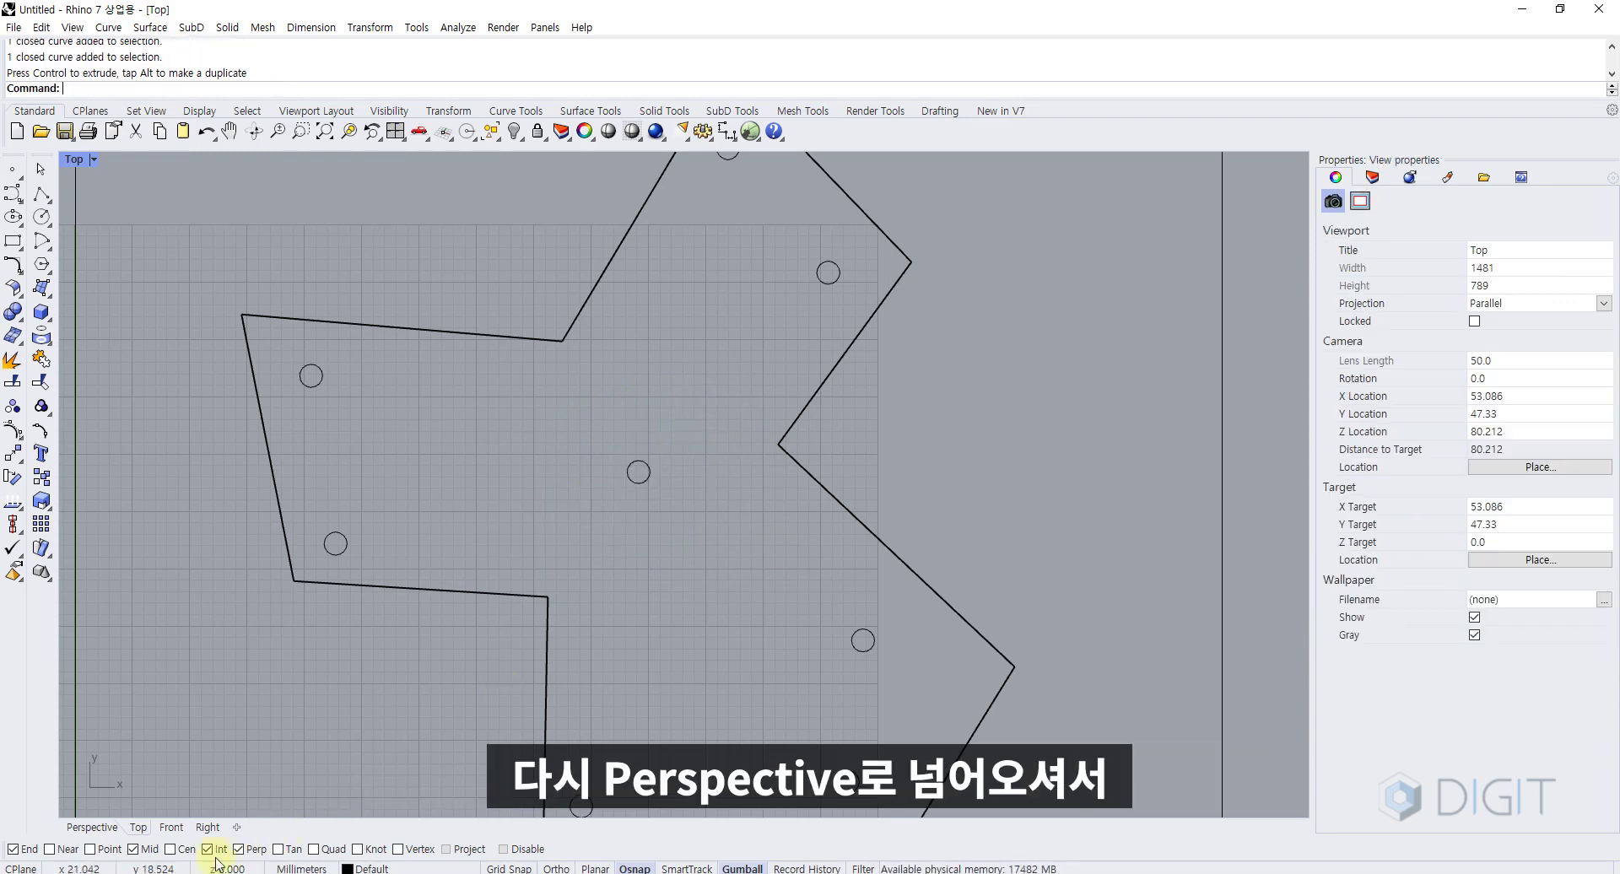
- In the Perspective view, extrude the eight circles into solid legs 12 mm high, snapping to the slab's lower corner
left_click(102, 815)
left_click_drag(347, 344, 856, 731)
right_click_drag(857, 730, 791, 573)
type("ext")
key("Return")
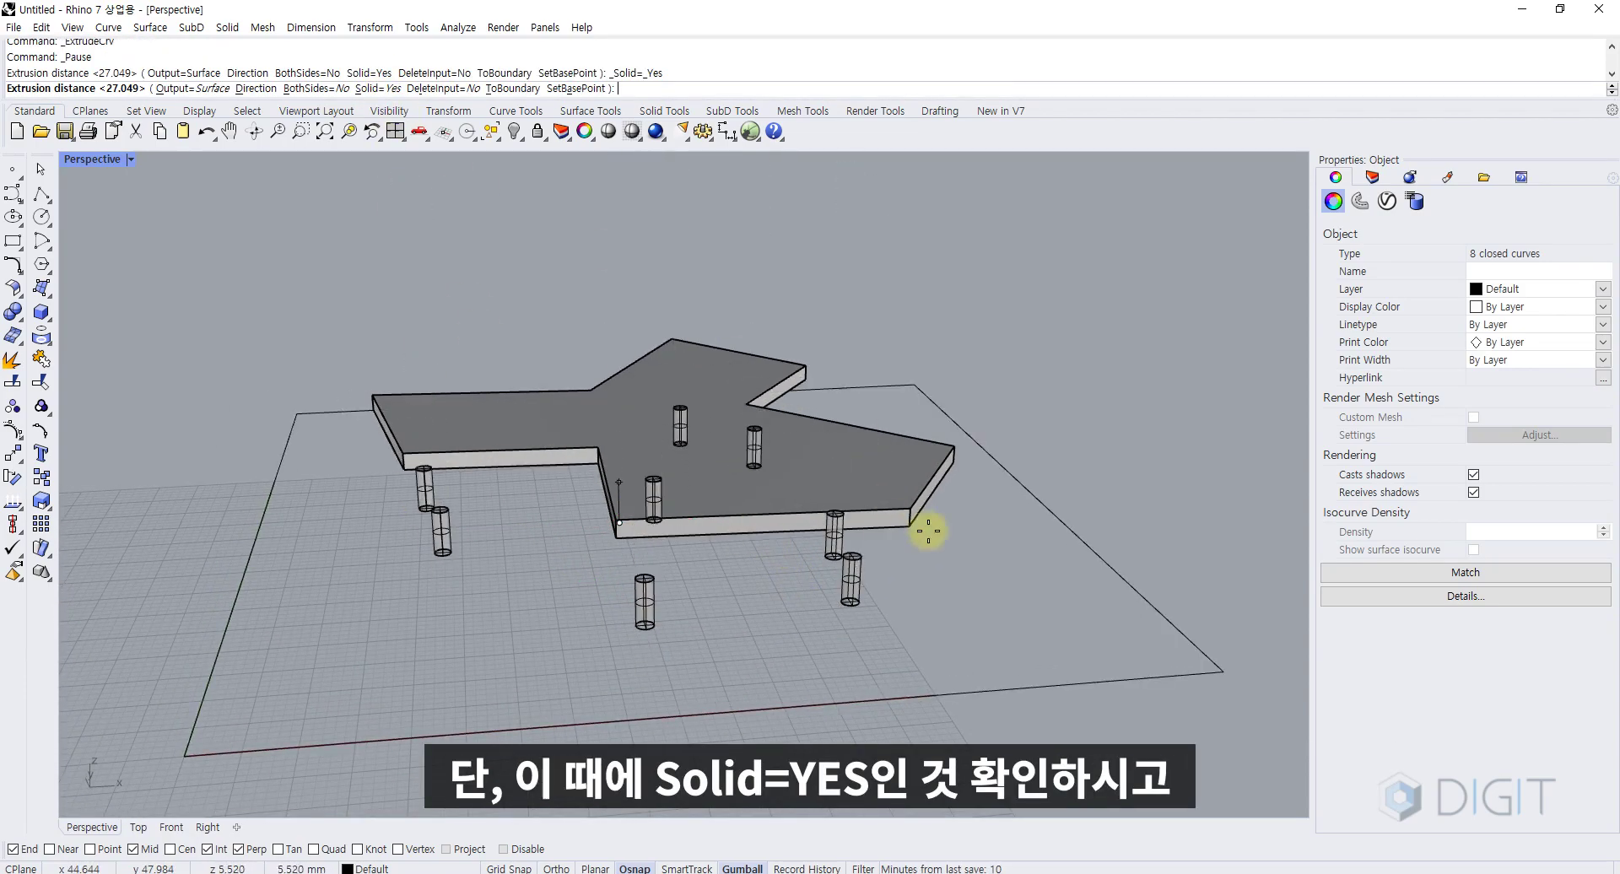
scroll(924, 532, "up", 5)
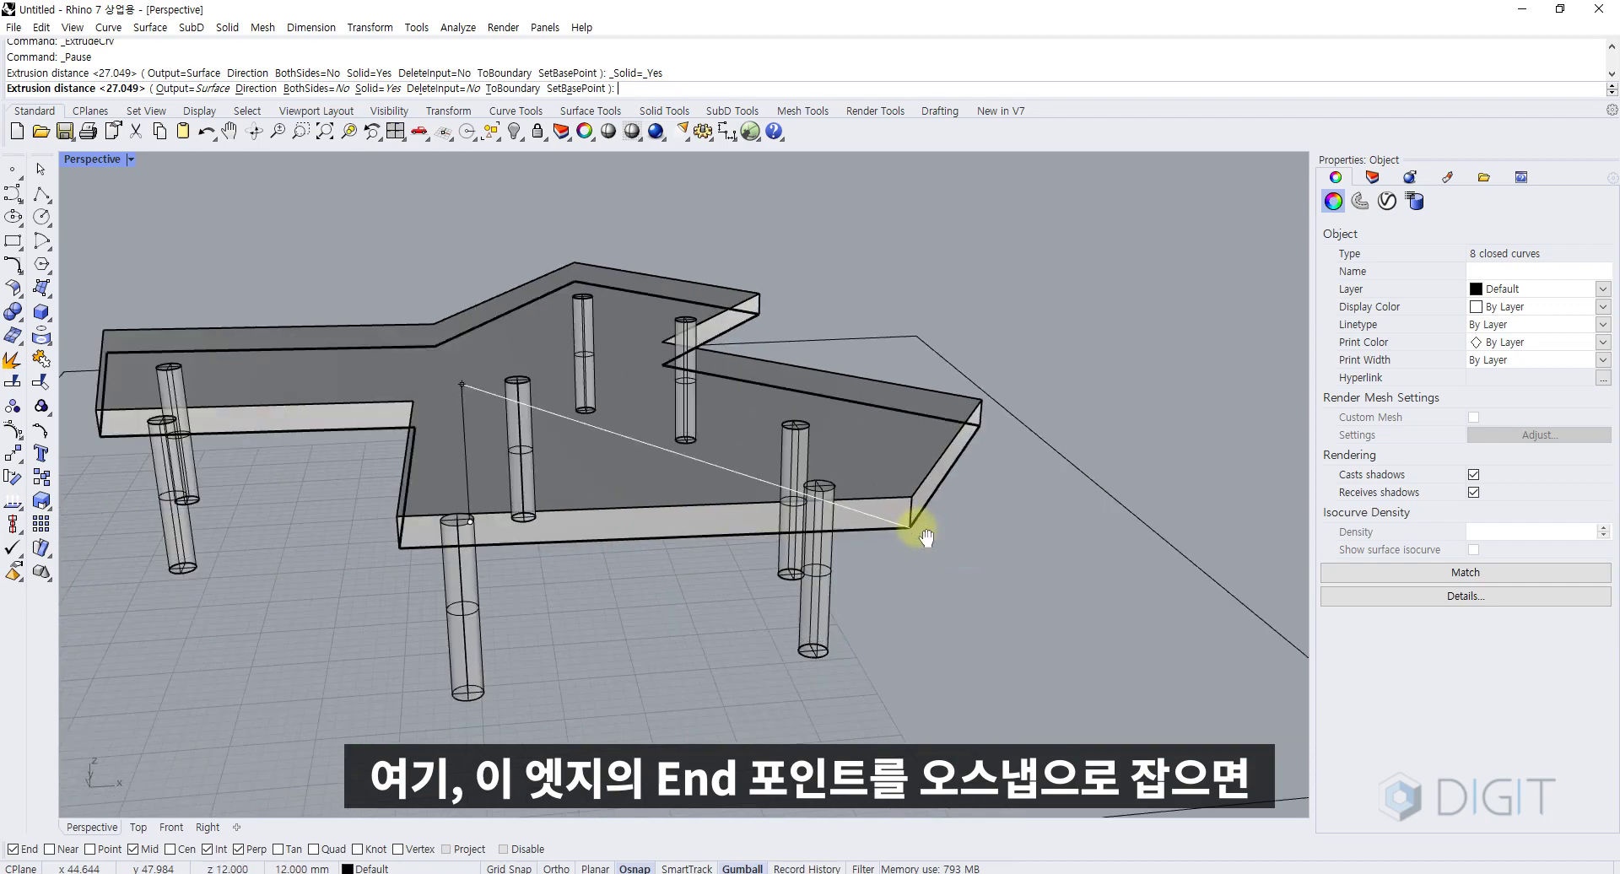
right_click_drag(926, 537, 962, 475)
right_click_drag(962, 503, 963, 582)
left_click(964, 582)
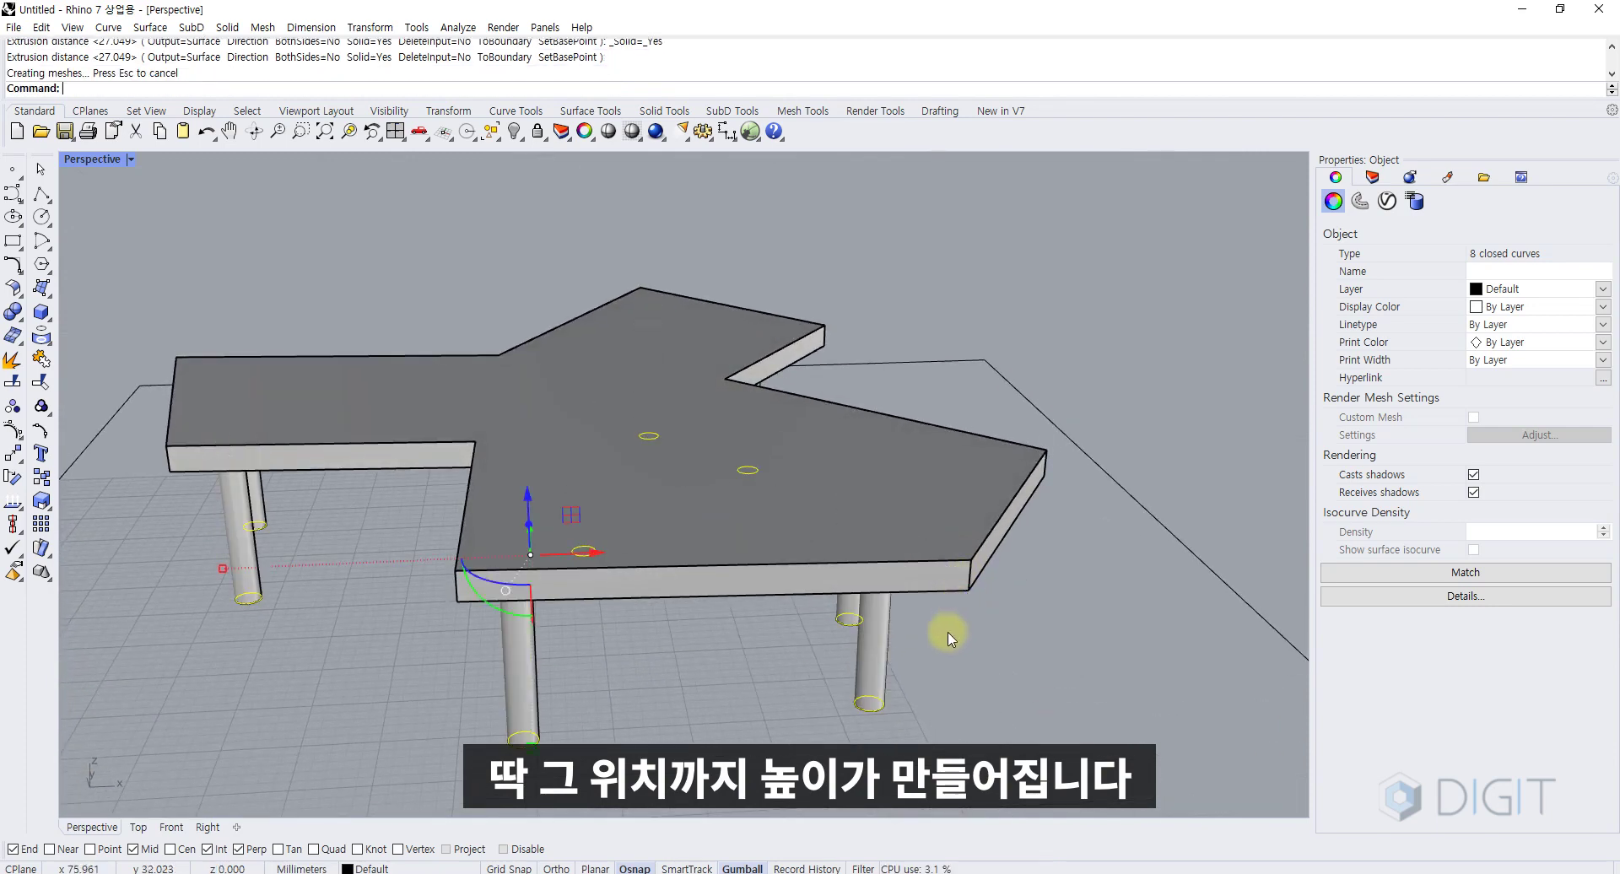
- Delete the eight base circles used for the table legs
right_click_drag(839, 633, 384, 553)
left_click_drag(258, 509, 971, 636)
key("Delete")
right_click_drag(760, 424, 721, 492)
left_click(720, 493)
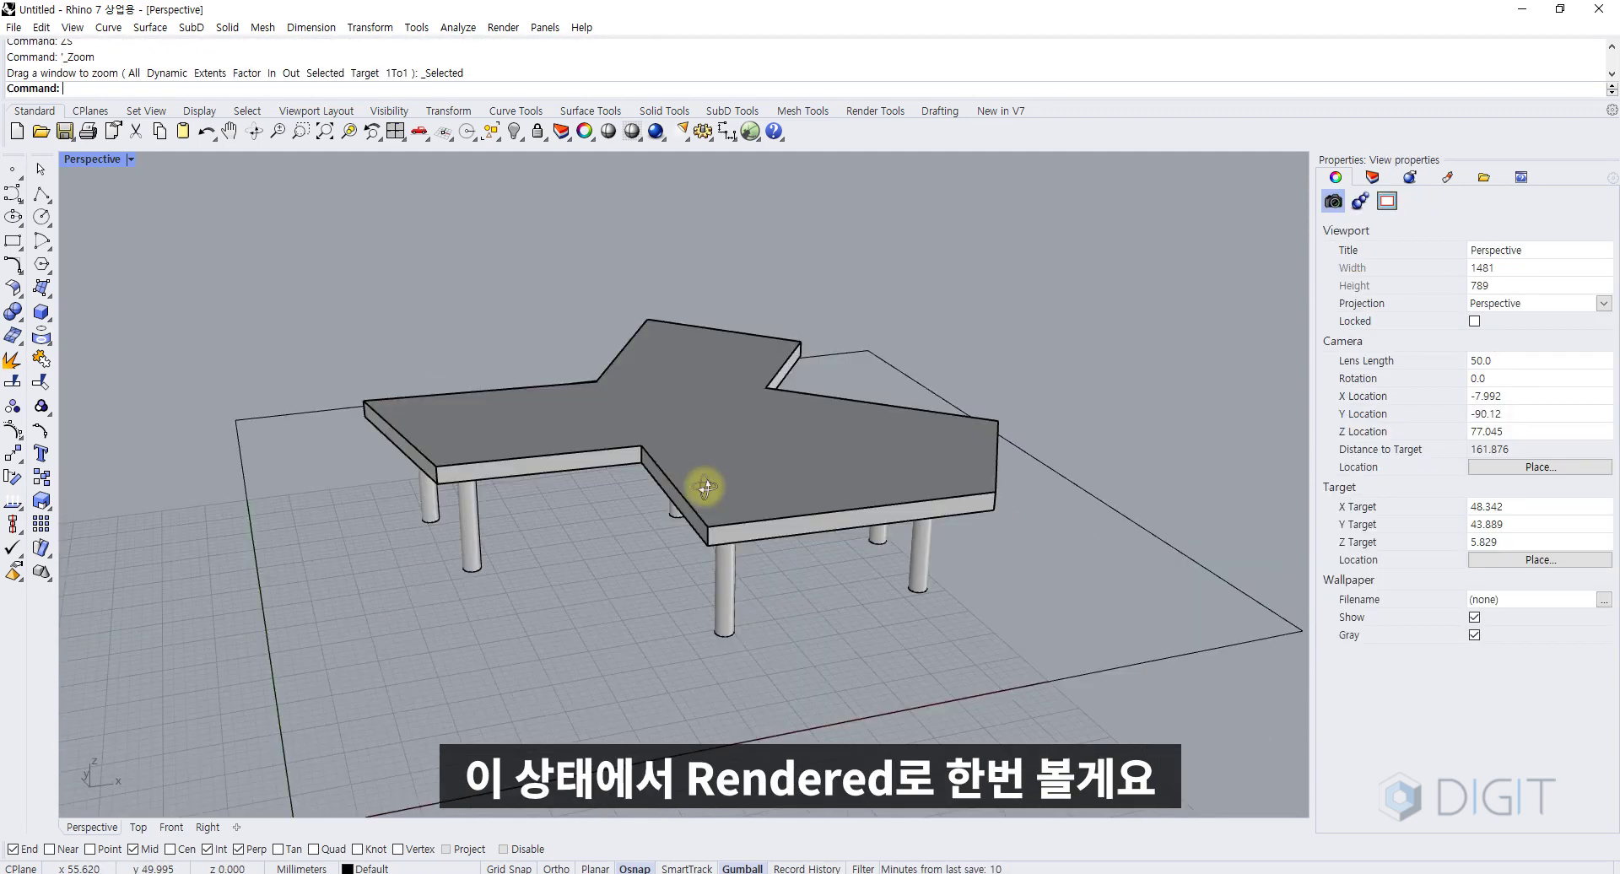
- Show the table in the Rendered display mode and view it from above
scroll(691, 485, "up", 3)
mouse_move(705, 488)
right_mouse_down()
mouse_move(692, 486)
mouse_move(738, 409)
mouse_move(696, 509)
mouse_move(706, 499)
right_mouse_up()
key("ctrl+alt+r")
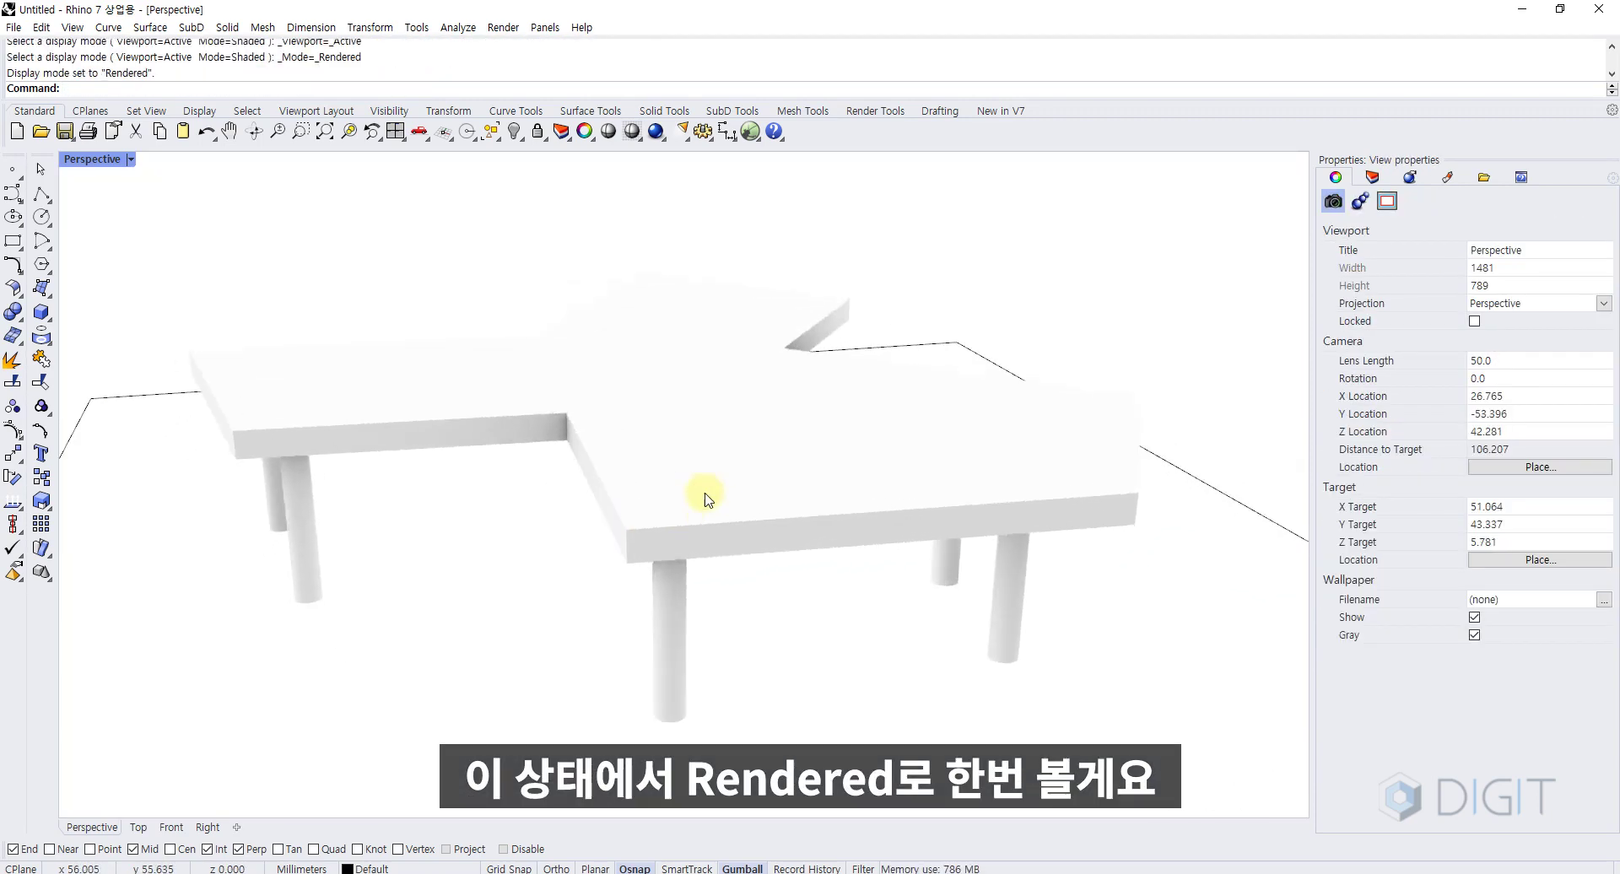
right_click_drag(780, 416, 760, 560)
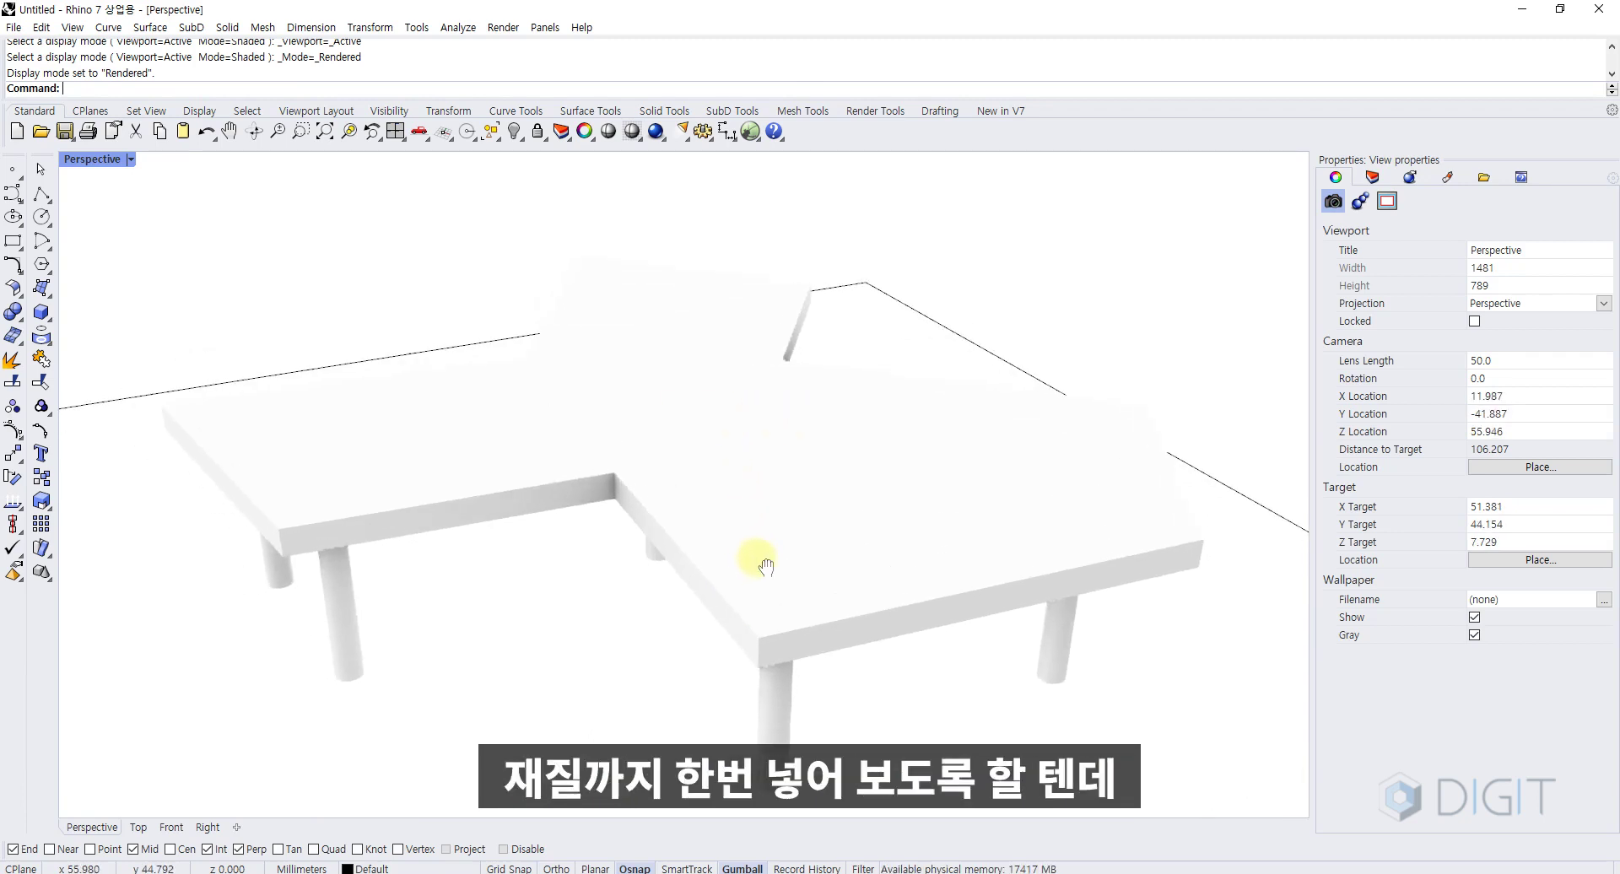
- Create a new Paint material
left_click(1447, 178)
left_click(1328, 228)
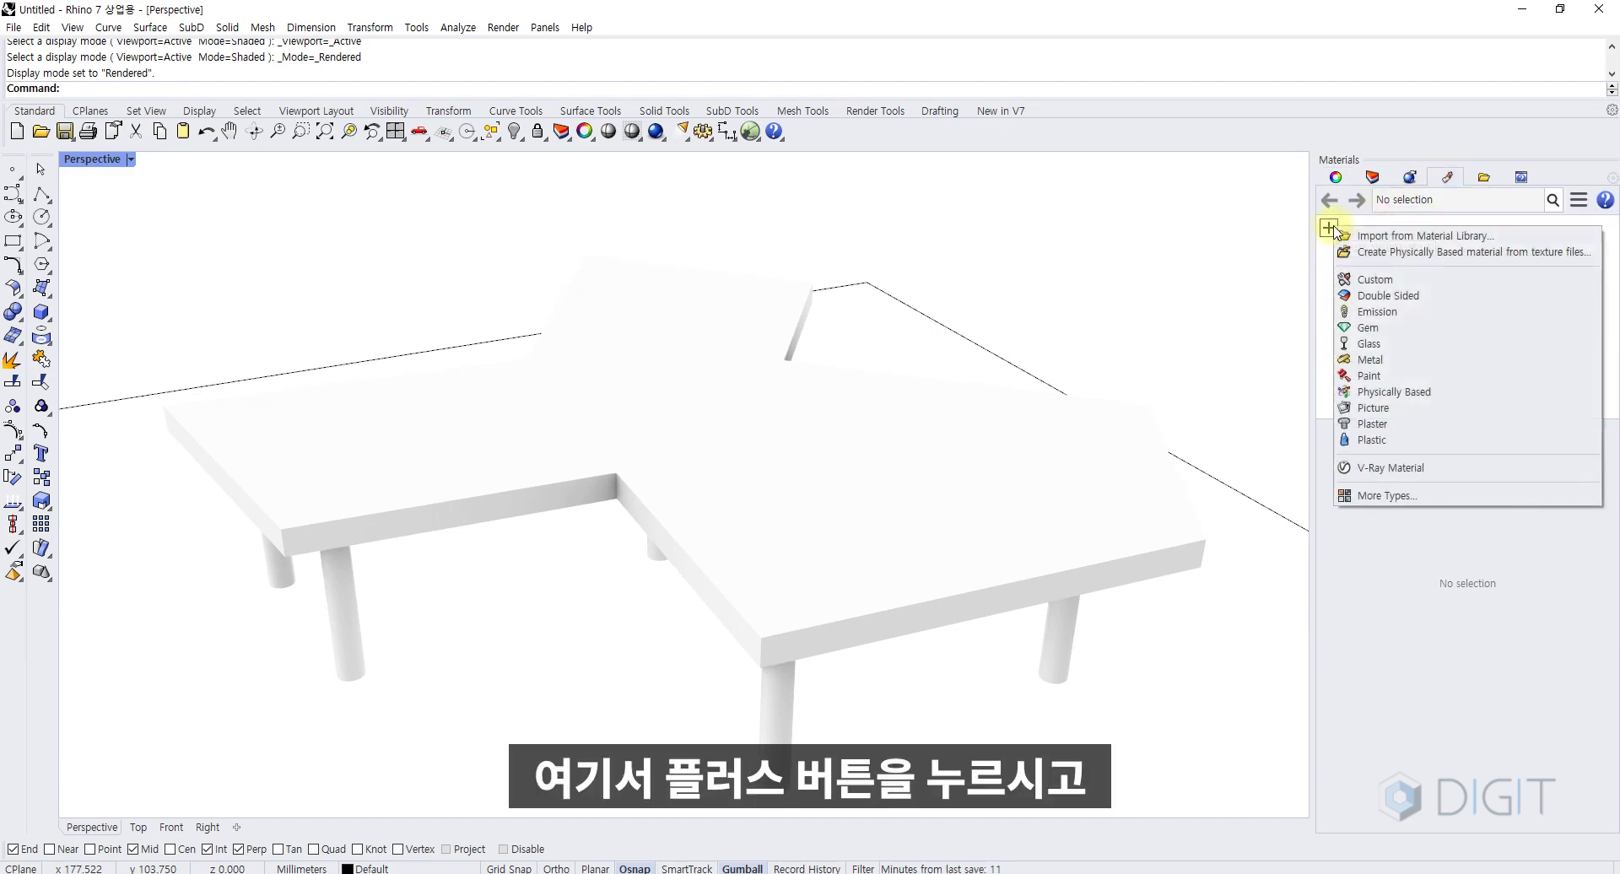
left_click(1388, 375)
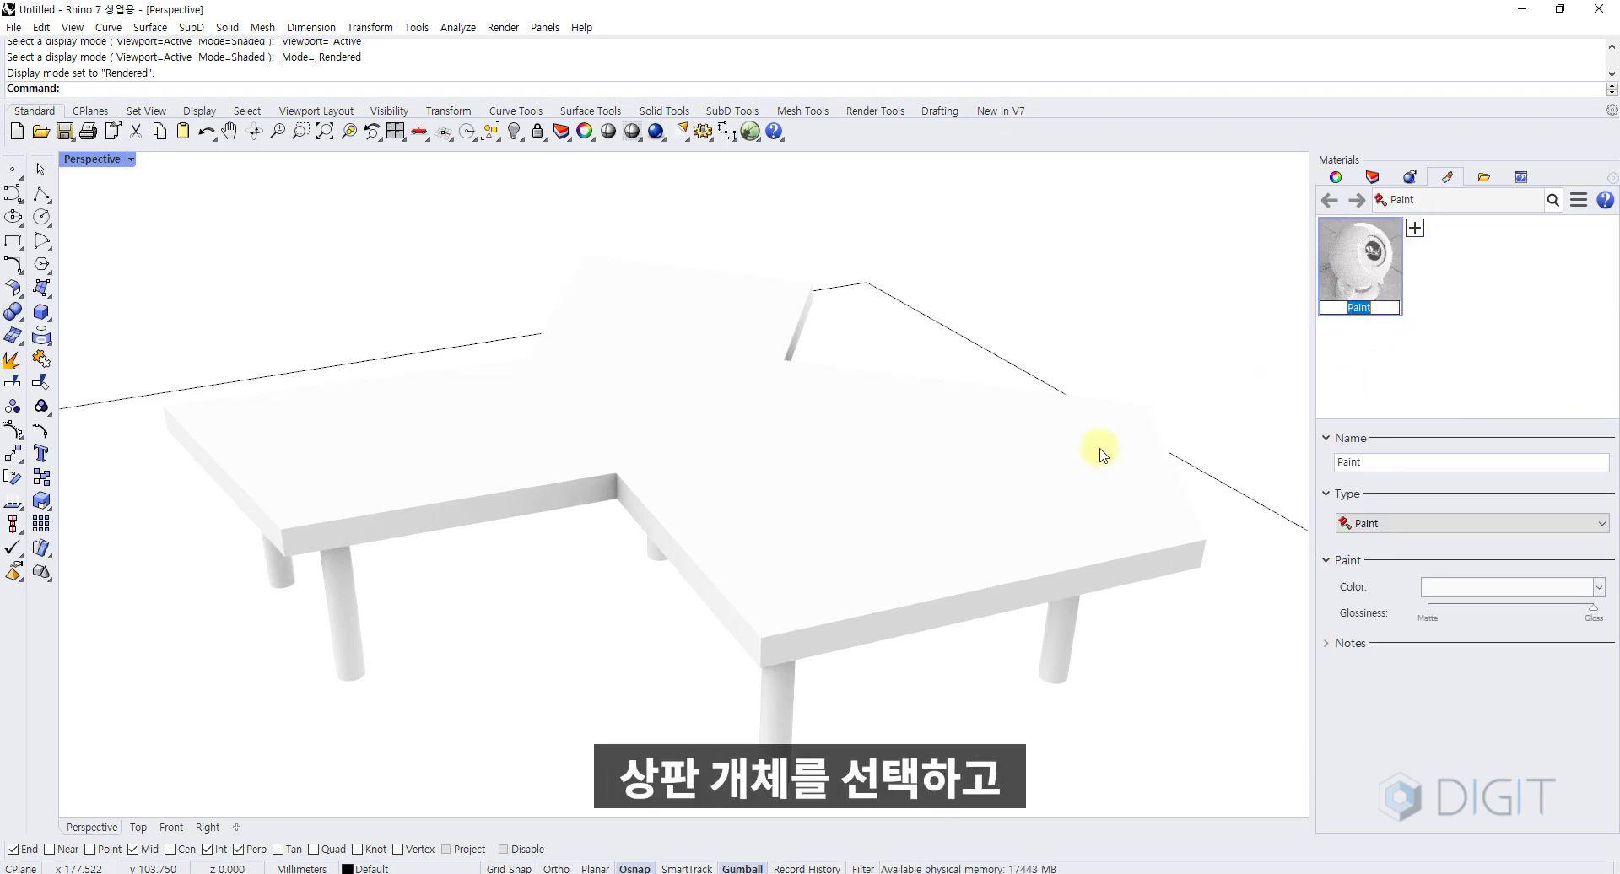
- Assign the Paint material to the tabletop slab
left_click(1017, 432)
right_click(1348, 260)
key("Escape")
key("Escape")
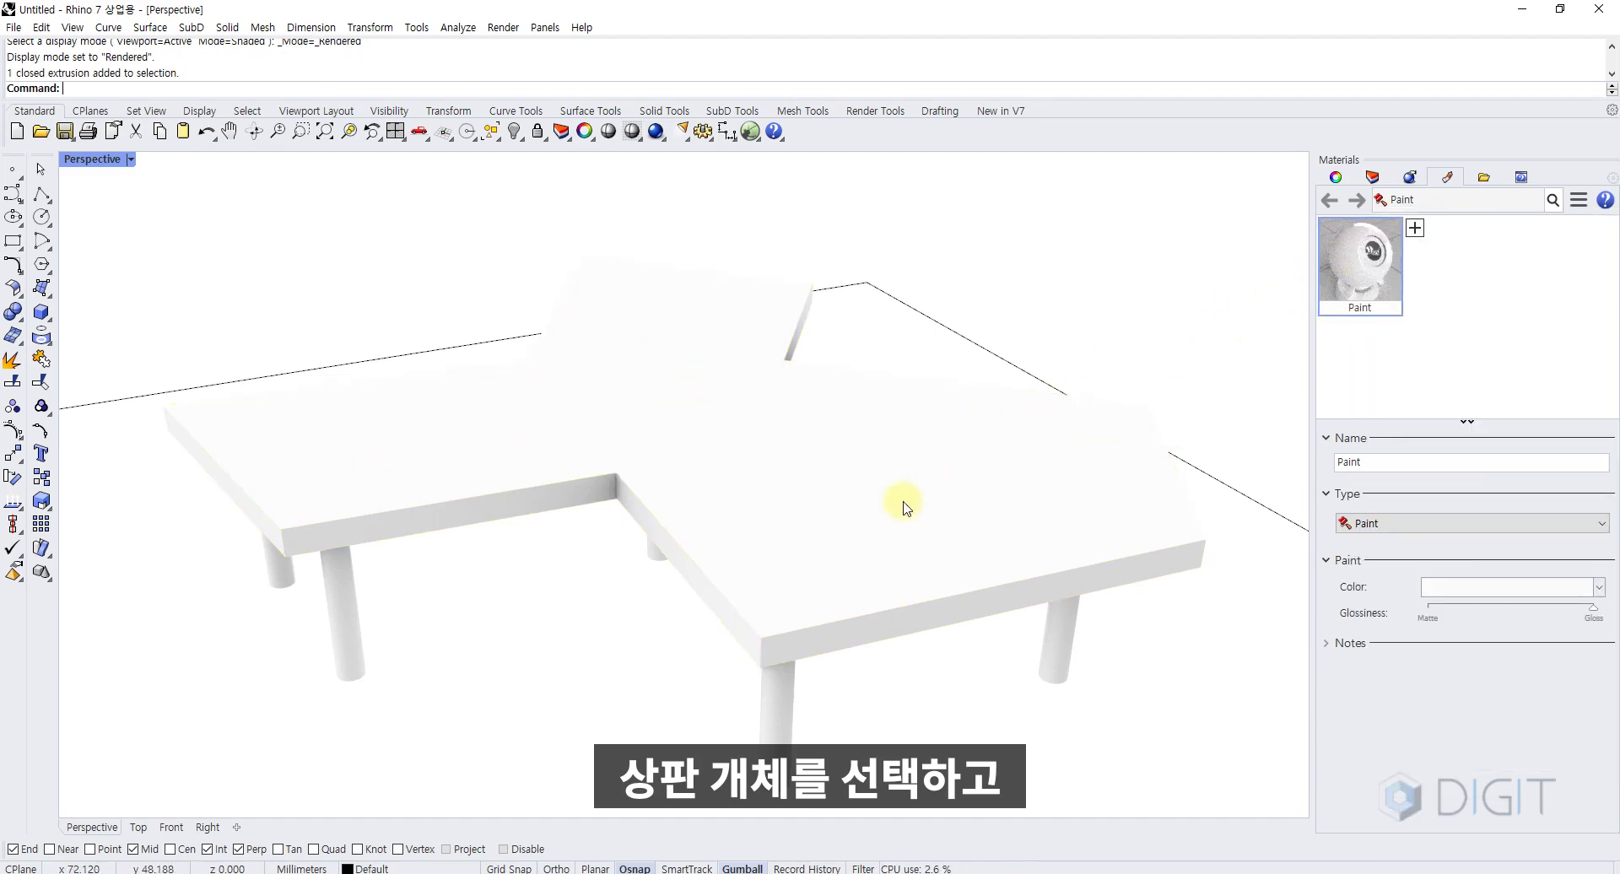
left_click(904, 508)
right_click(1382, 253)
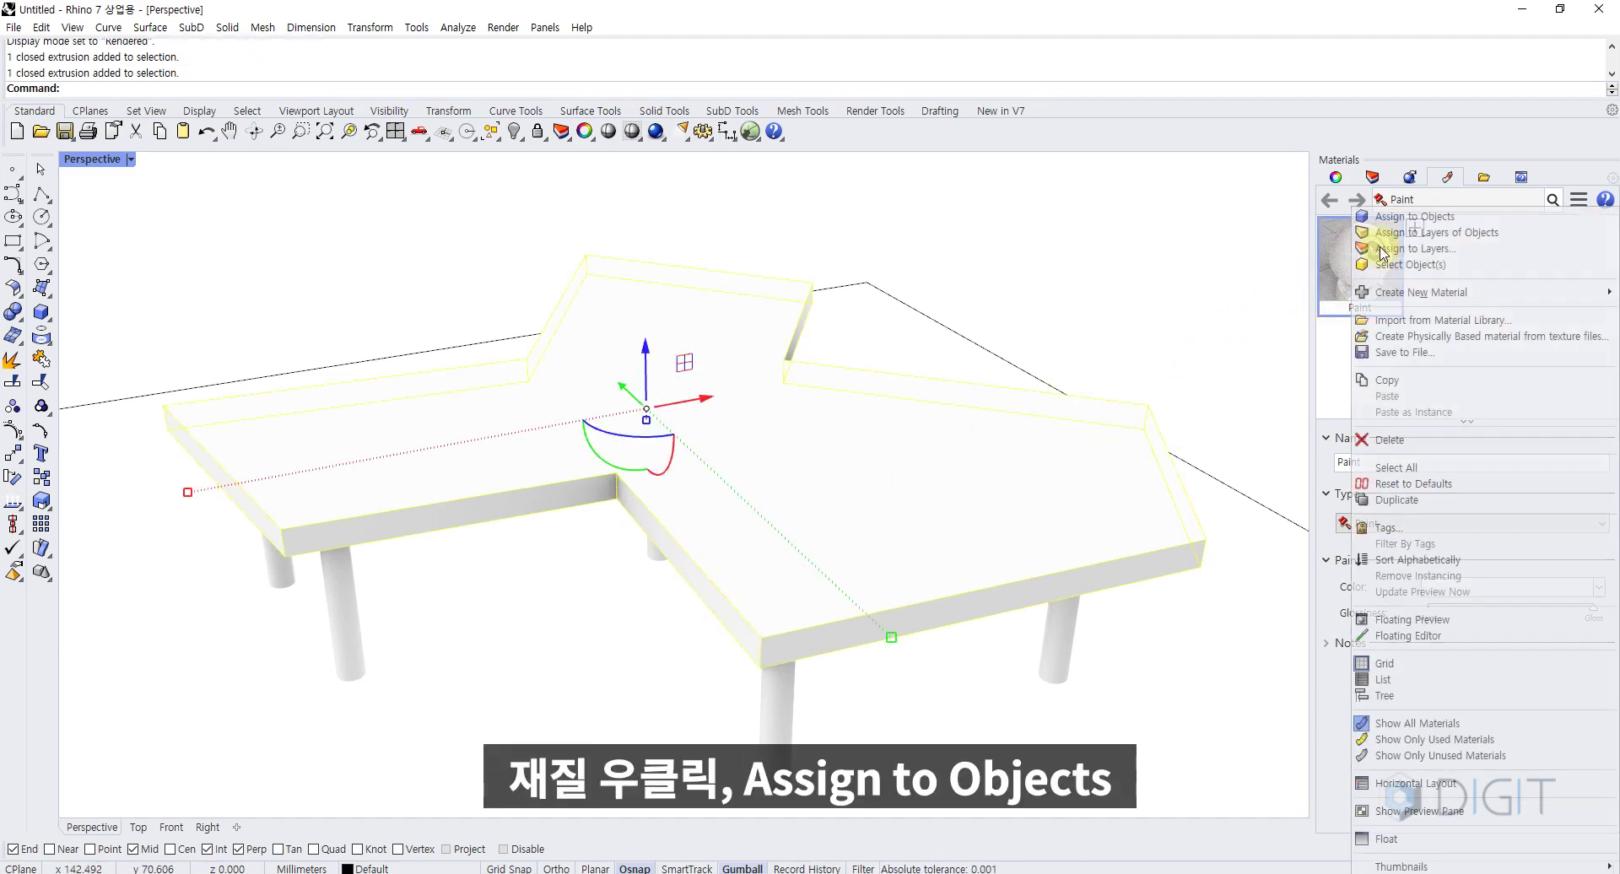
left_click(1402, 219)
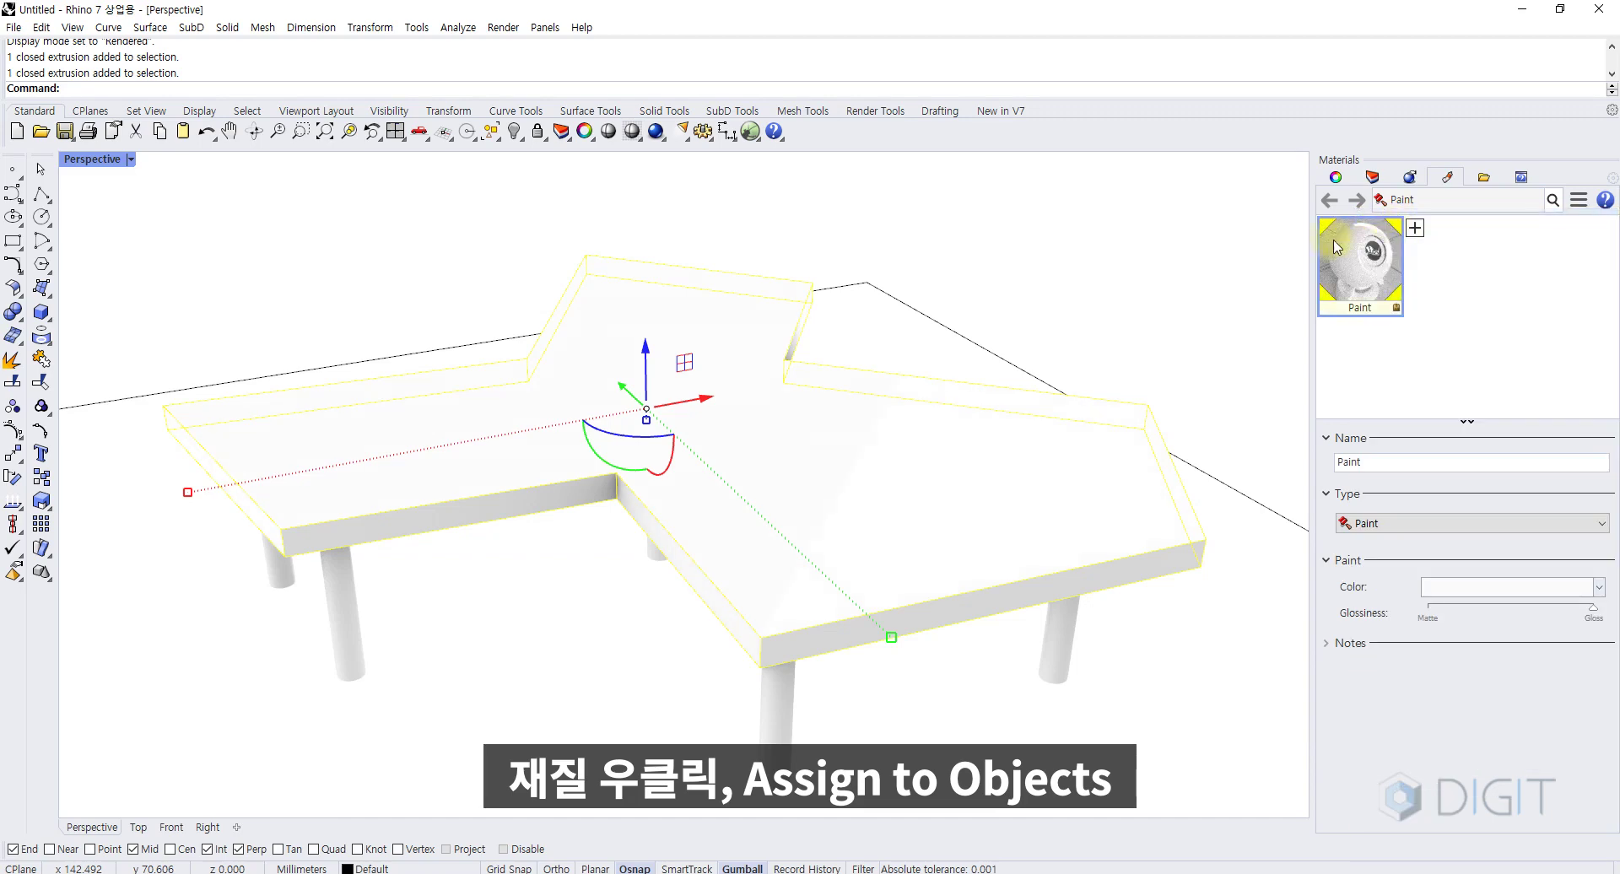
- Rename the tabletop's Paint material as Top
key("BackSpace")
key("BackSpace")
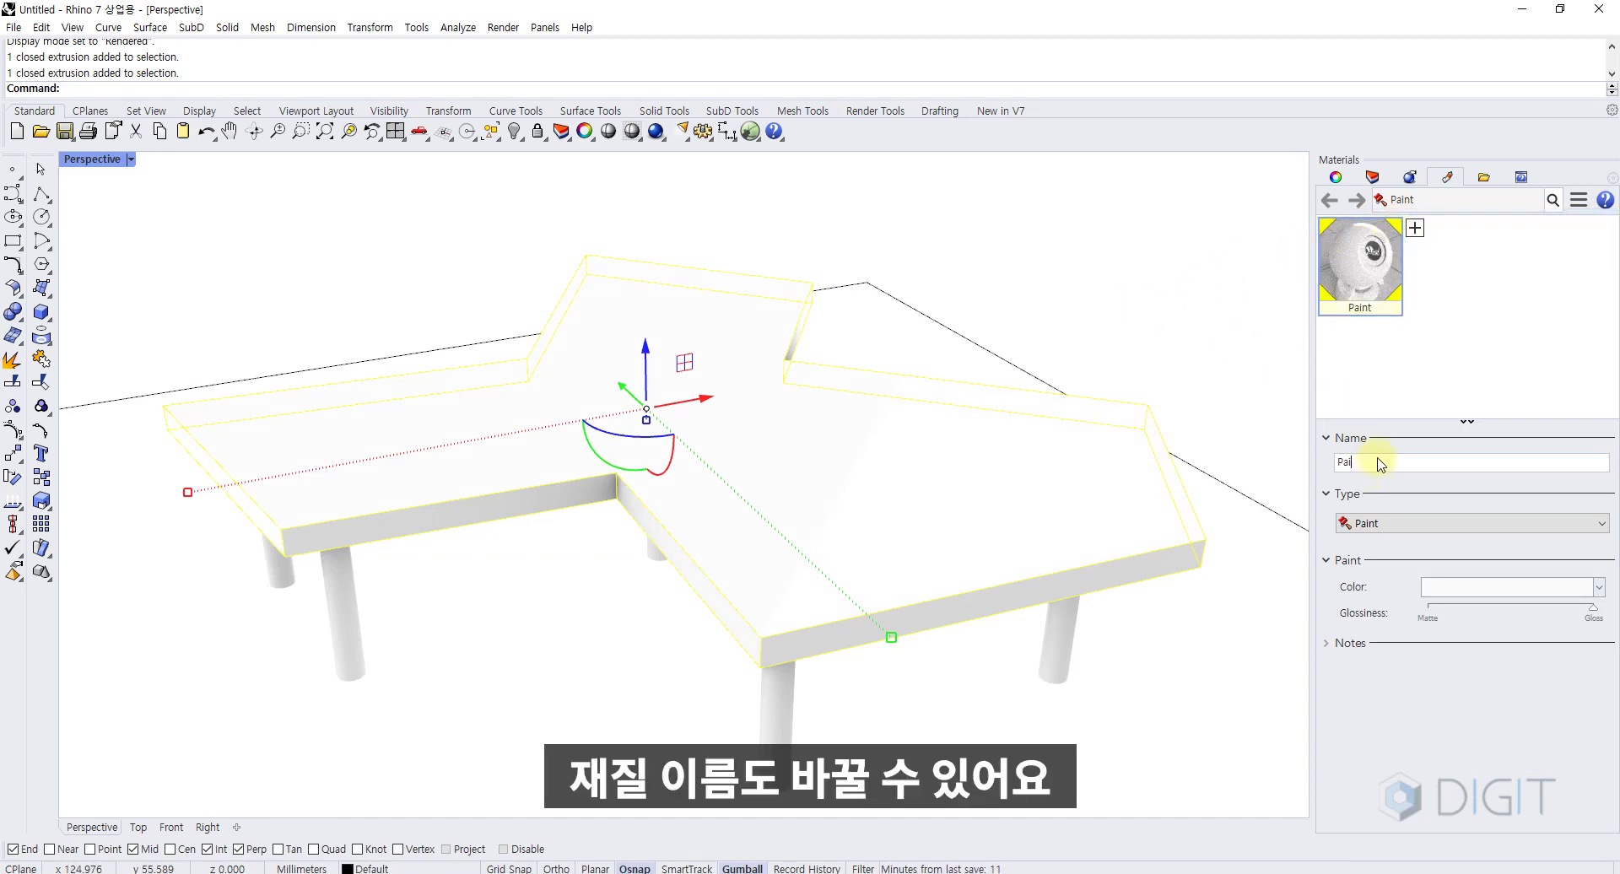
left_click(1199, 264)
- Create a second Paint material named Leg and assign it to all eight table legs
right_click_drag(1063, 412, 1067, 457)
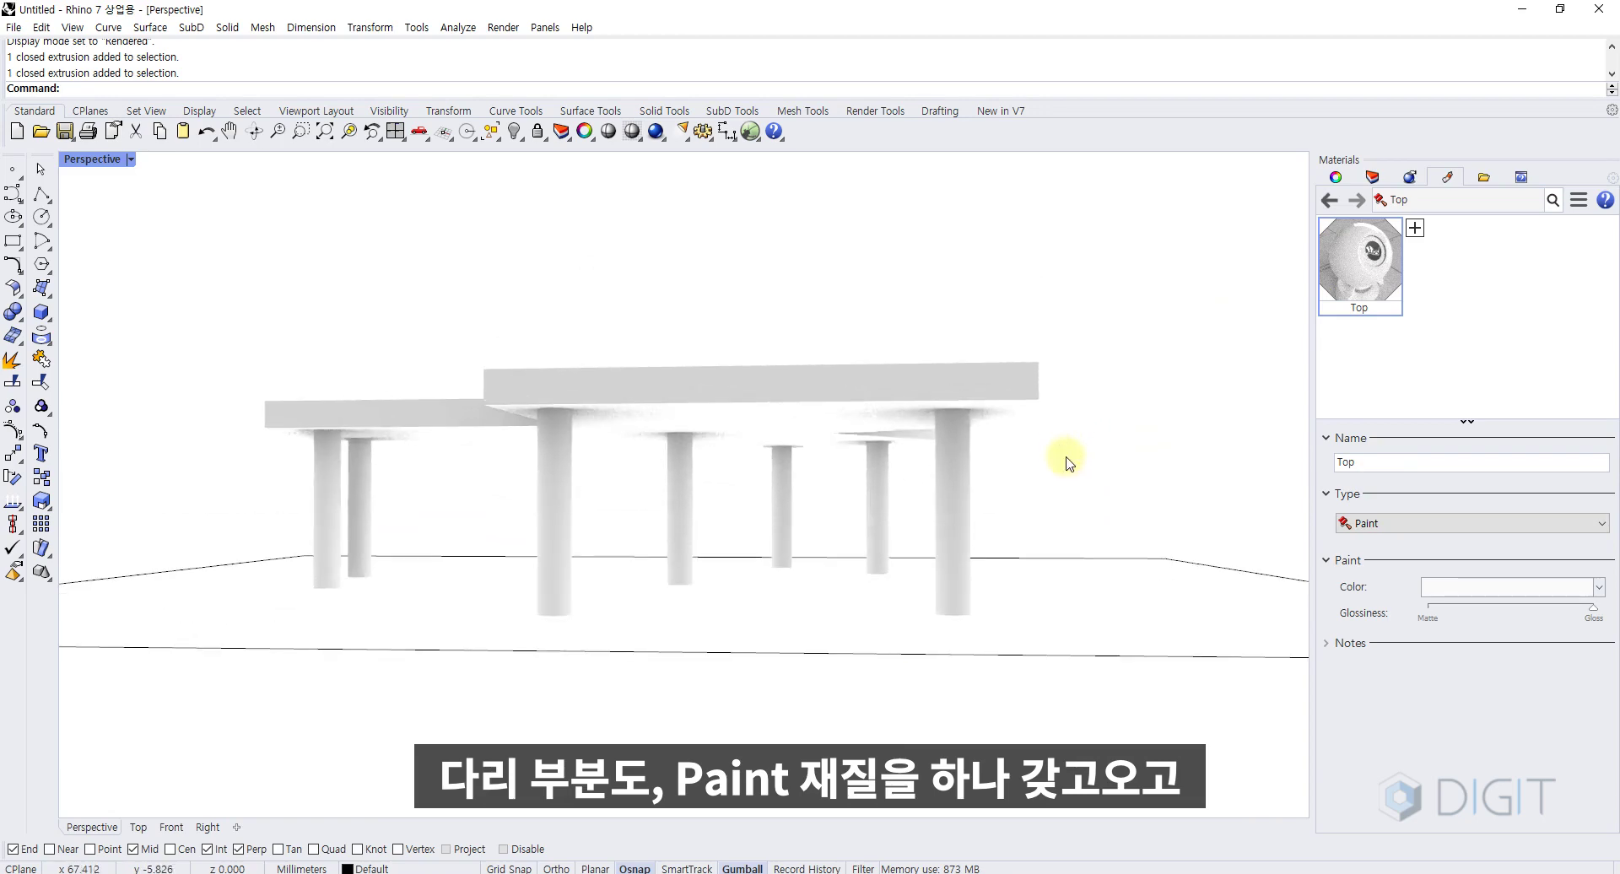
left_click_drag(1087, 460, 225, 543)
right_click_drag(383, 456, 471, 502)
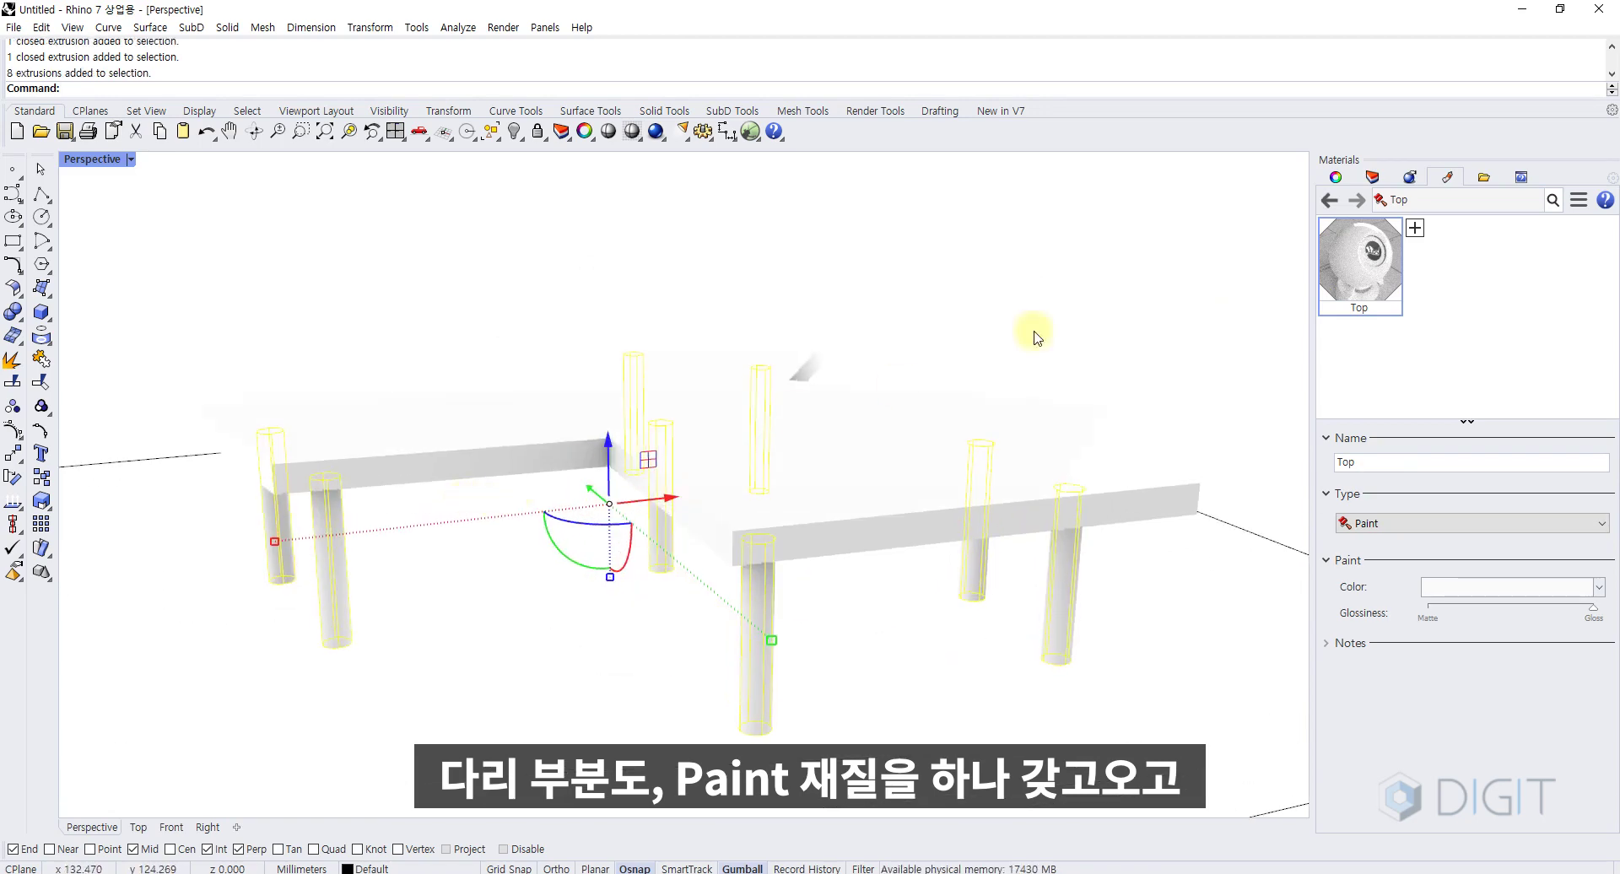
left_click(1422, 233)
left_click(1414, 377)
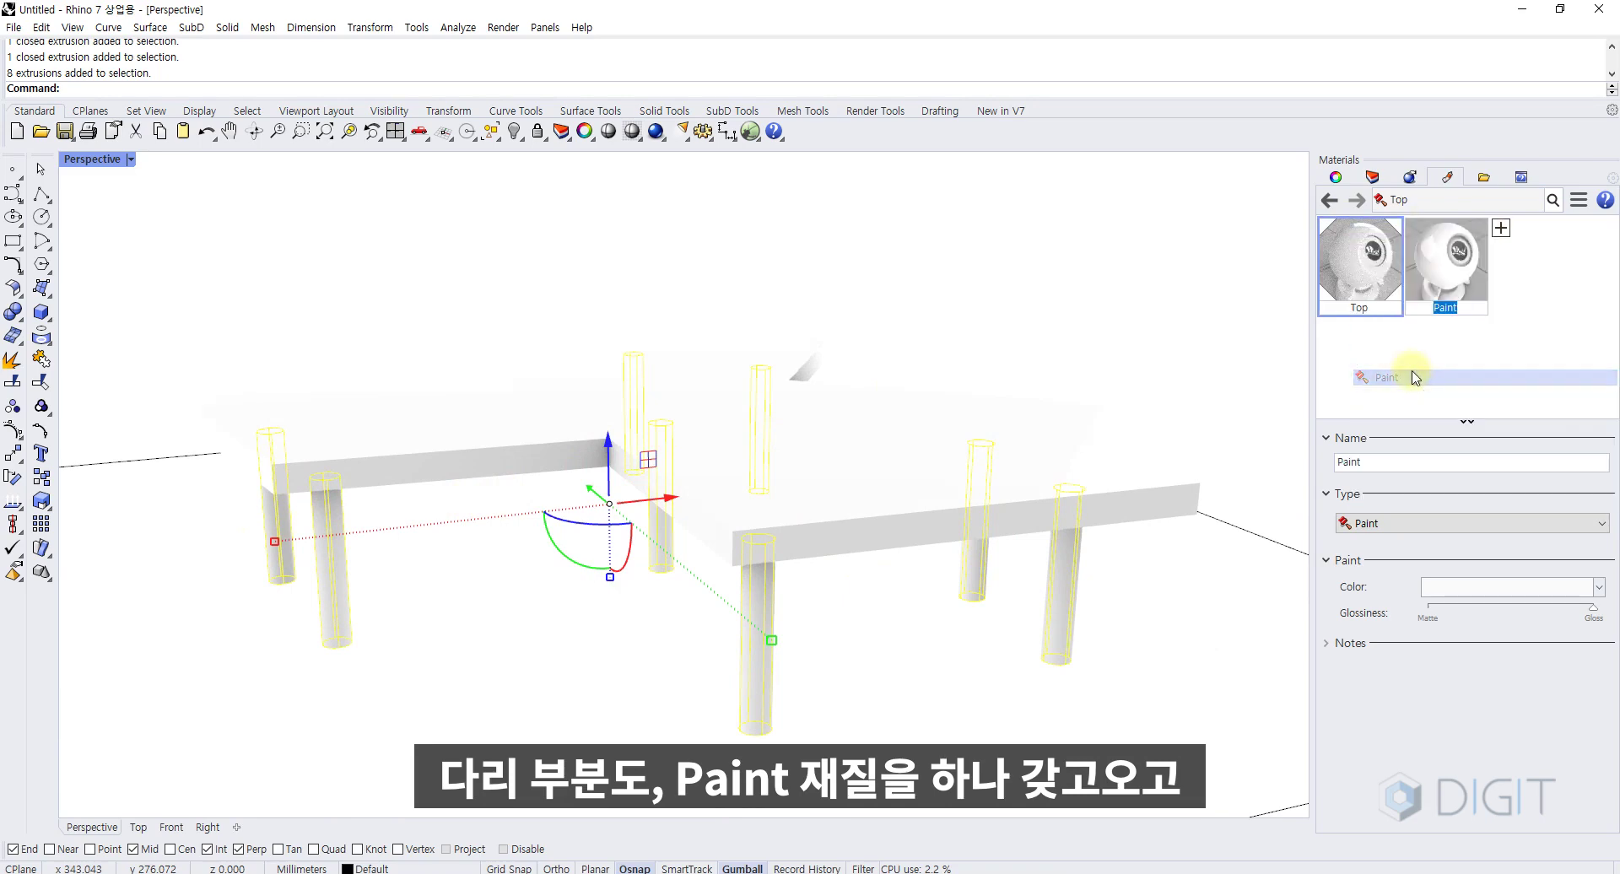
right_click(1445, 249)
left_click(1438, 211)
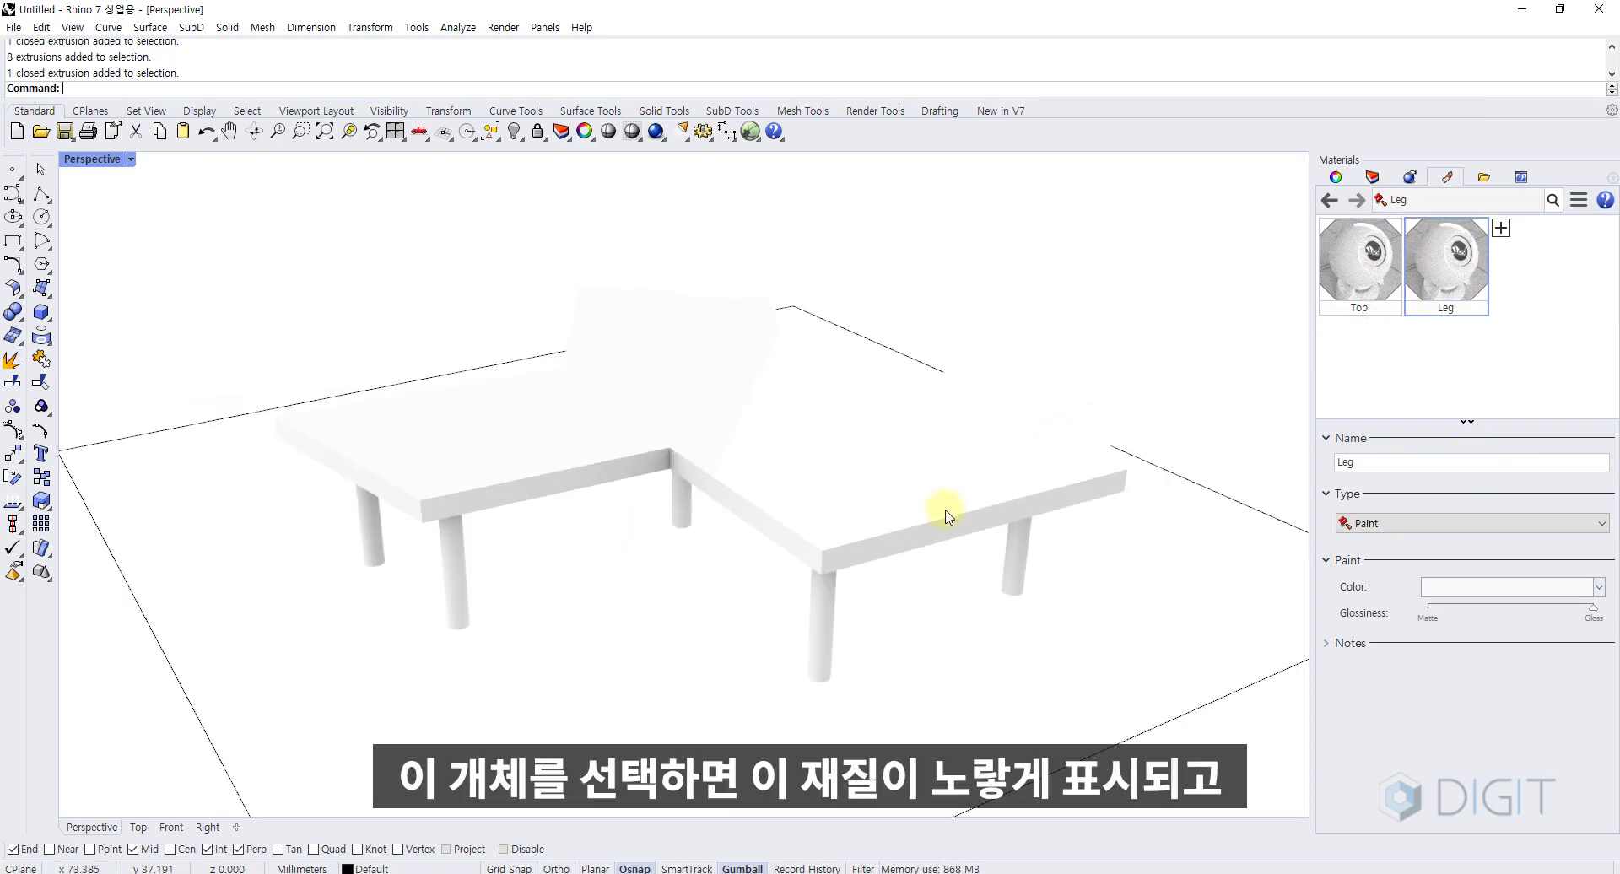
- Select the tabletop and various legs to check which material each of them is assigned
left_click(941, 514)
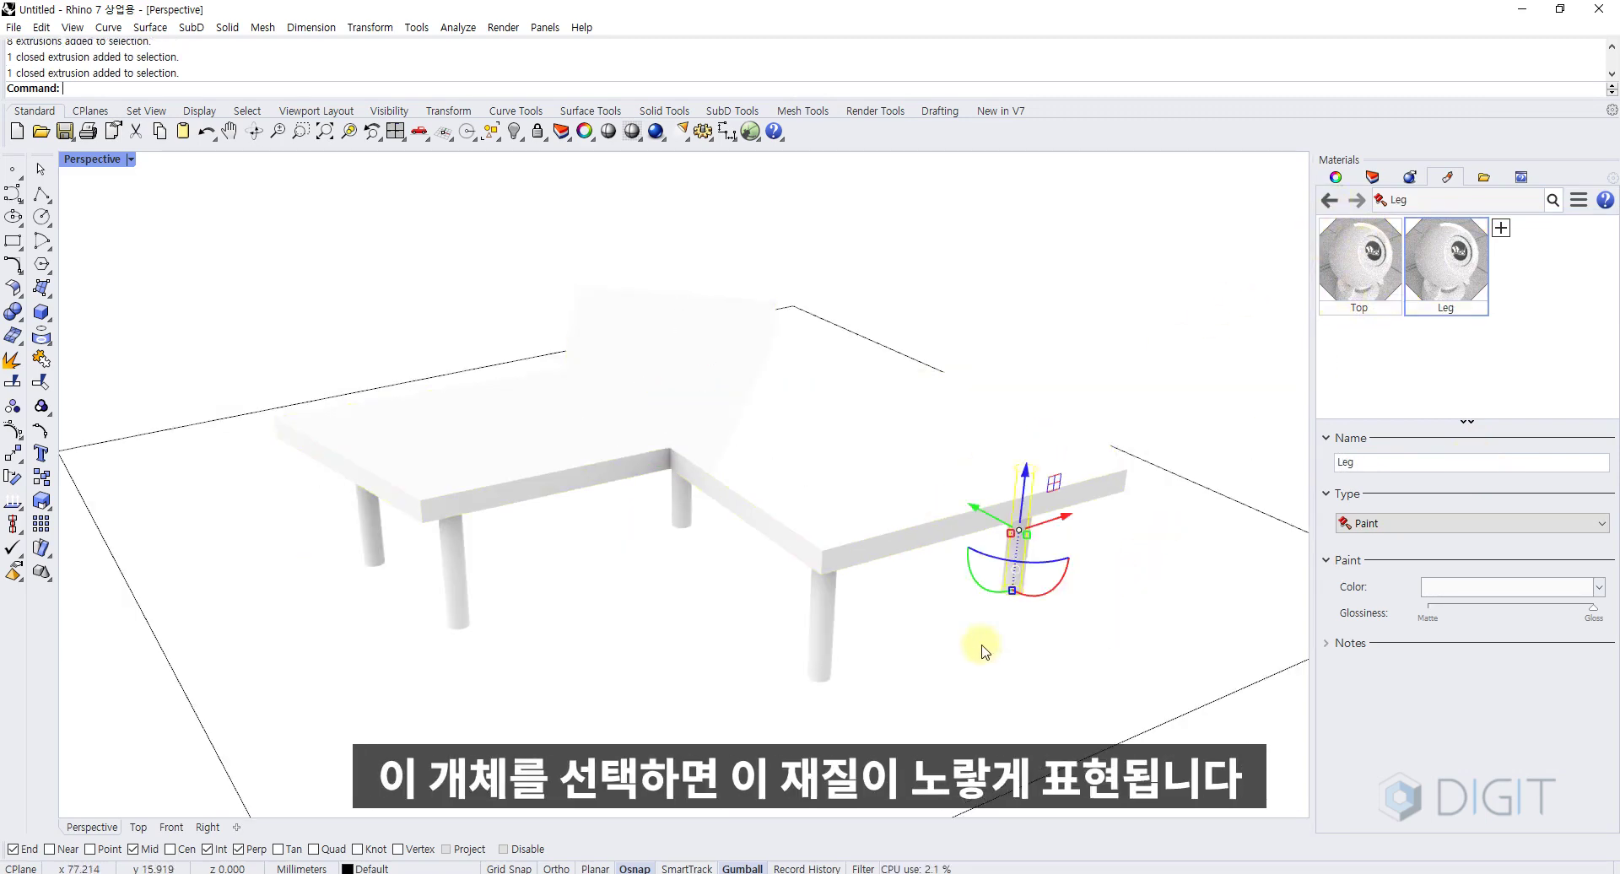
left_click_drag(903, 626, 742, 734)
right_click_drag(742, 734, 657, 660)
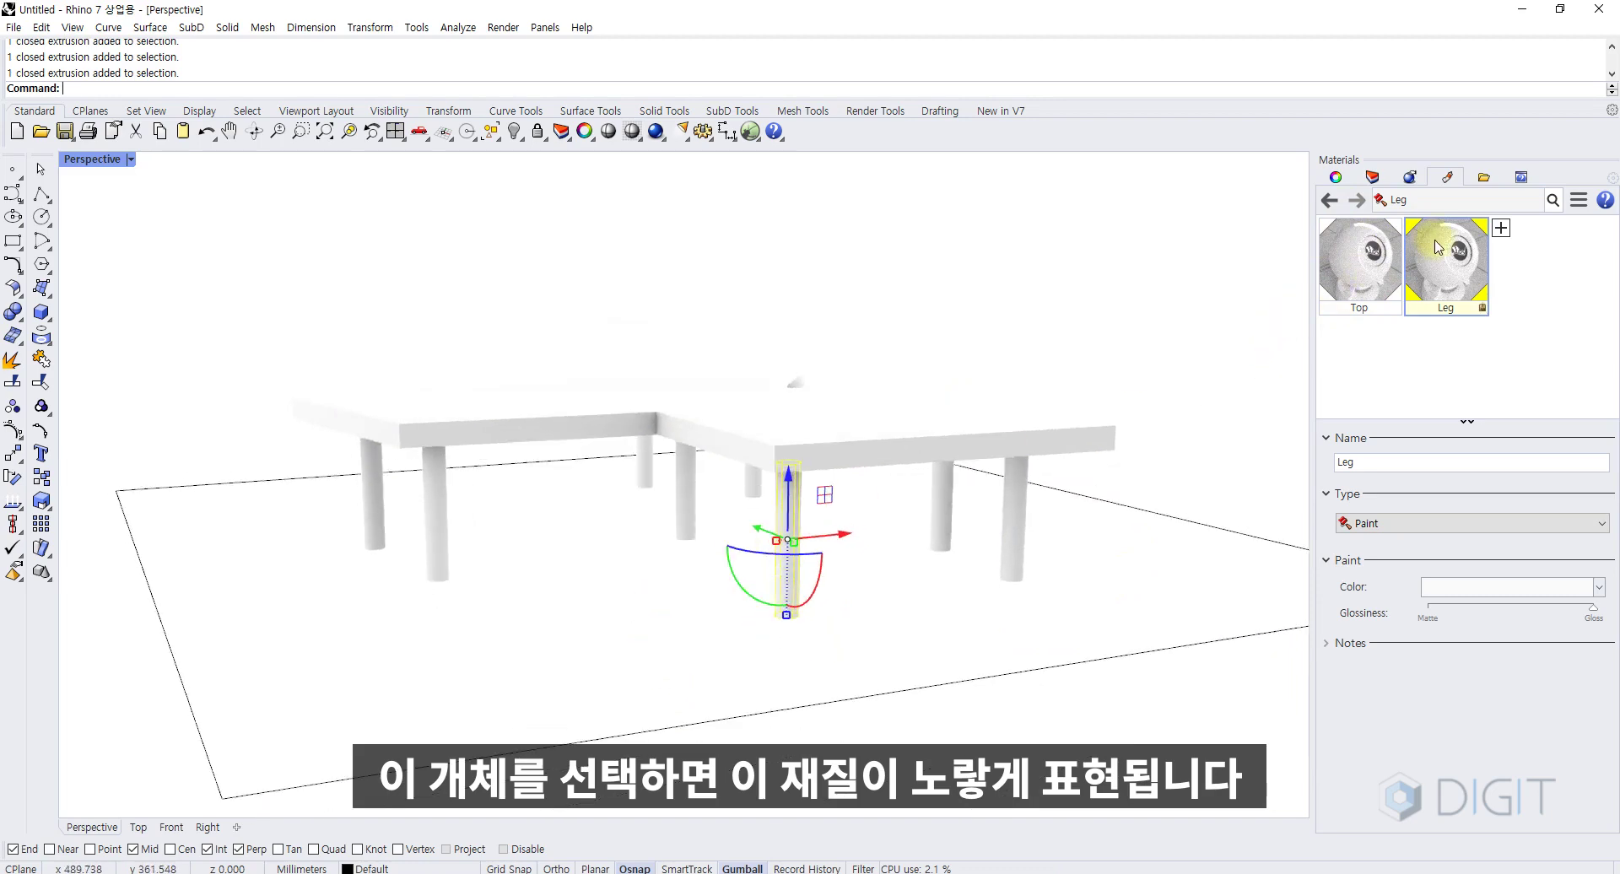
right_click_drag(872, 503, 838, 466)
left_click_drag(874, 468, 272, 513)
right_click_drag(477, 481, 524, 516)
left_click(610, 620)
right_click_drag(611, 620, 1100, 453)
- Set the Top material's paint colour to light green
left_click(1357, 268)
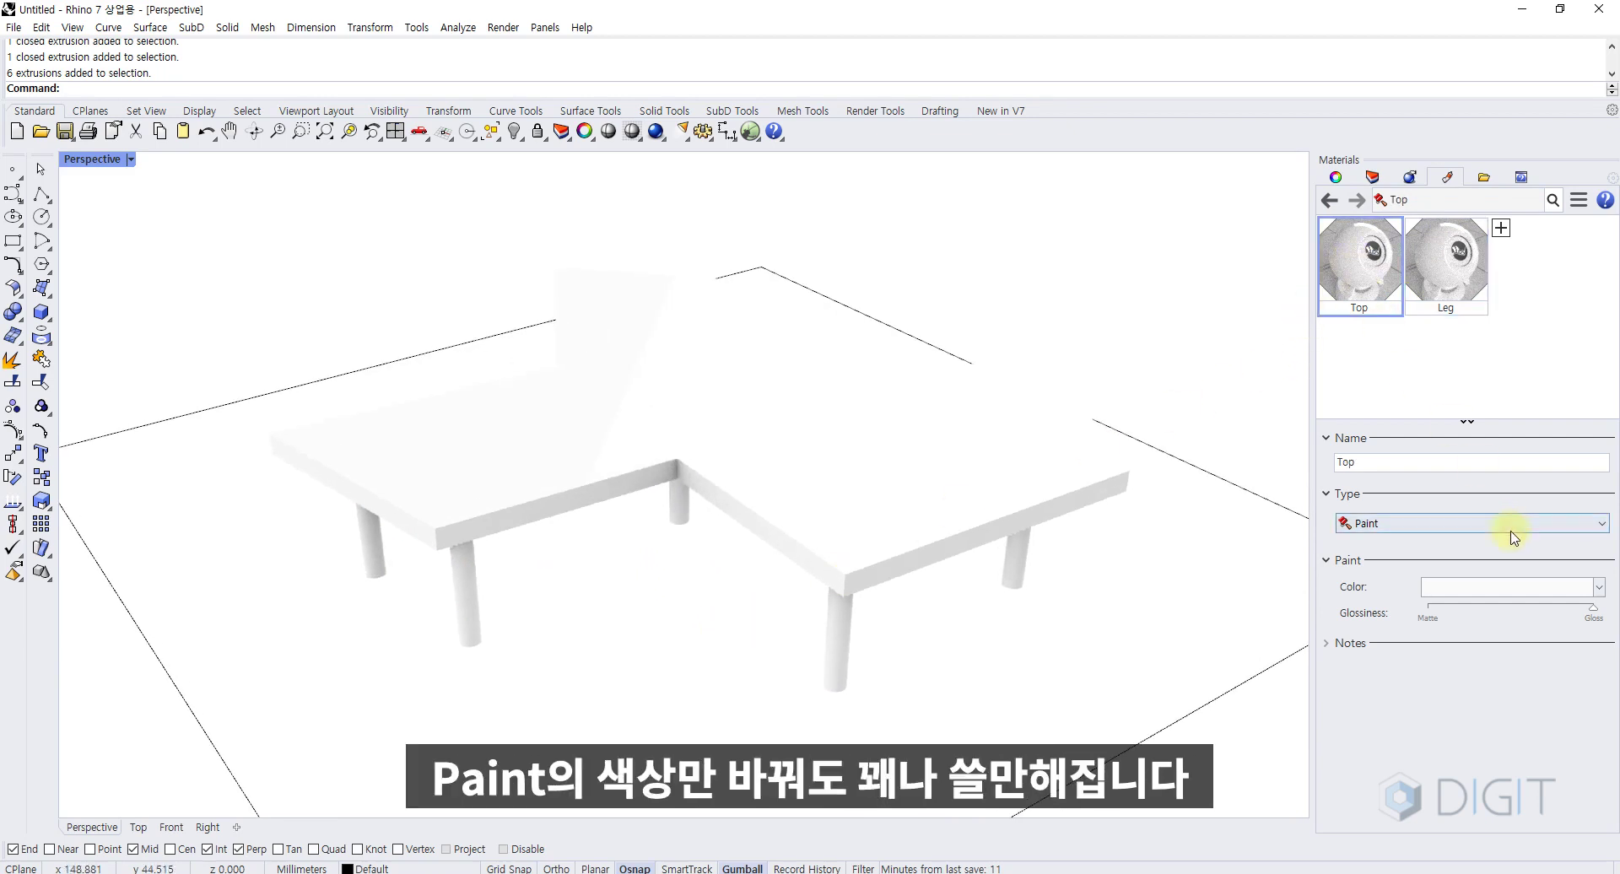
left_click(1478, 590)
left_click(1444, 477)
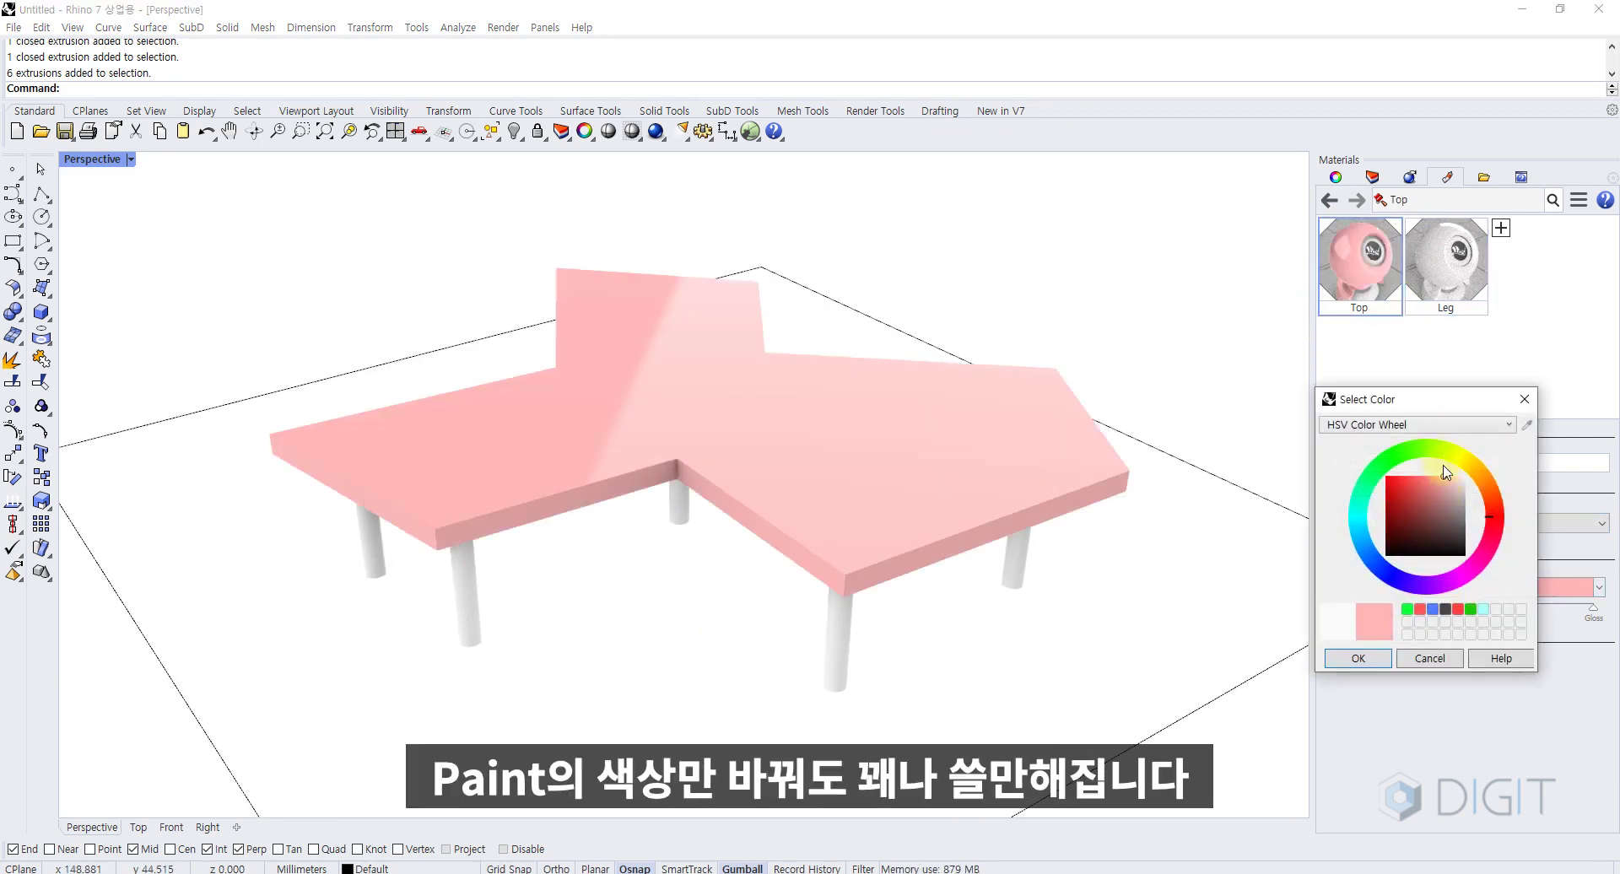
mouse_move(1363, 521)
left_mouse_down()
mouse_move(1433, 448)
mouse_move(1424, 477)
left_mouse_up()
left_click(1405, 489)
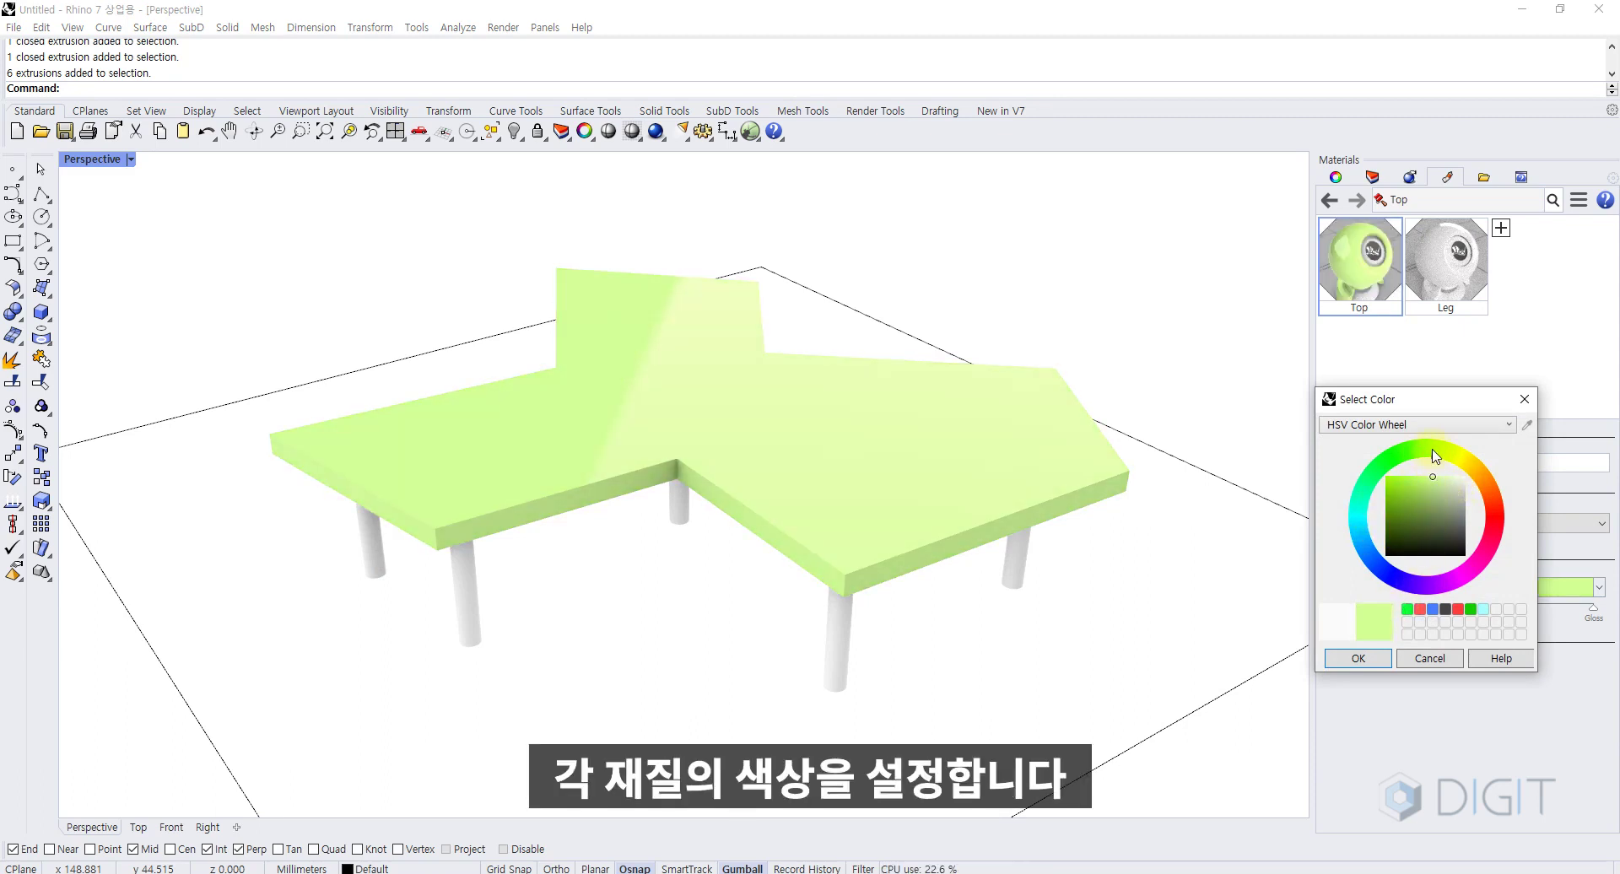
left_click(1367, 660)
- Set the Leg material's paint colour to medium grey
left_click(1426, 283)
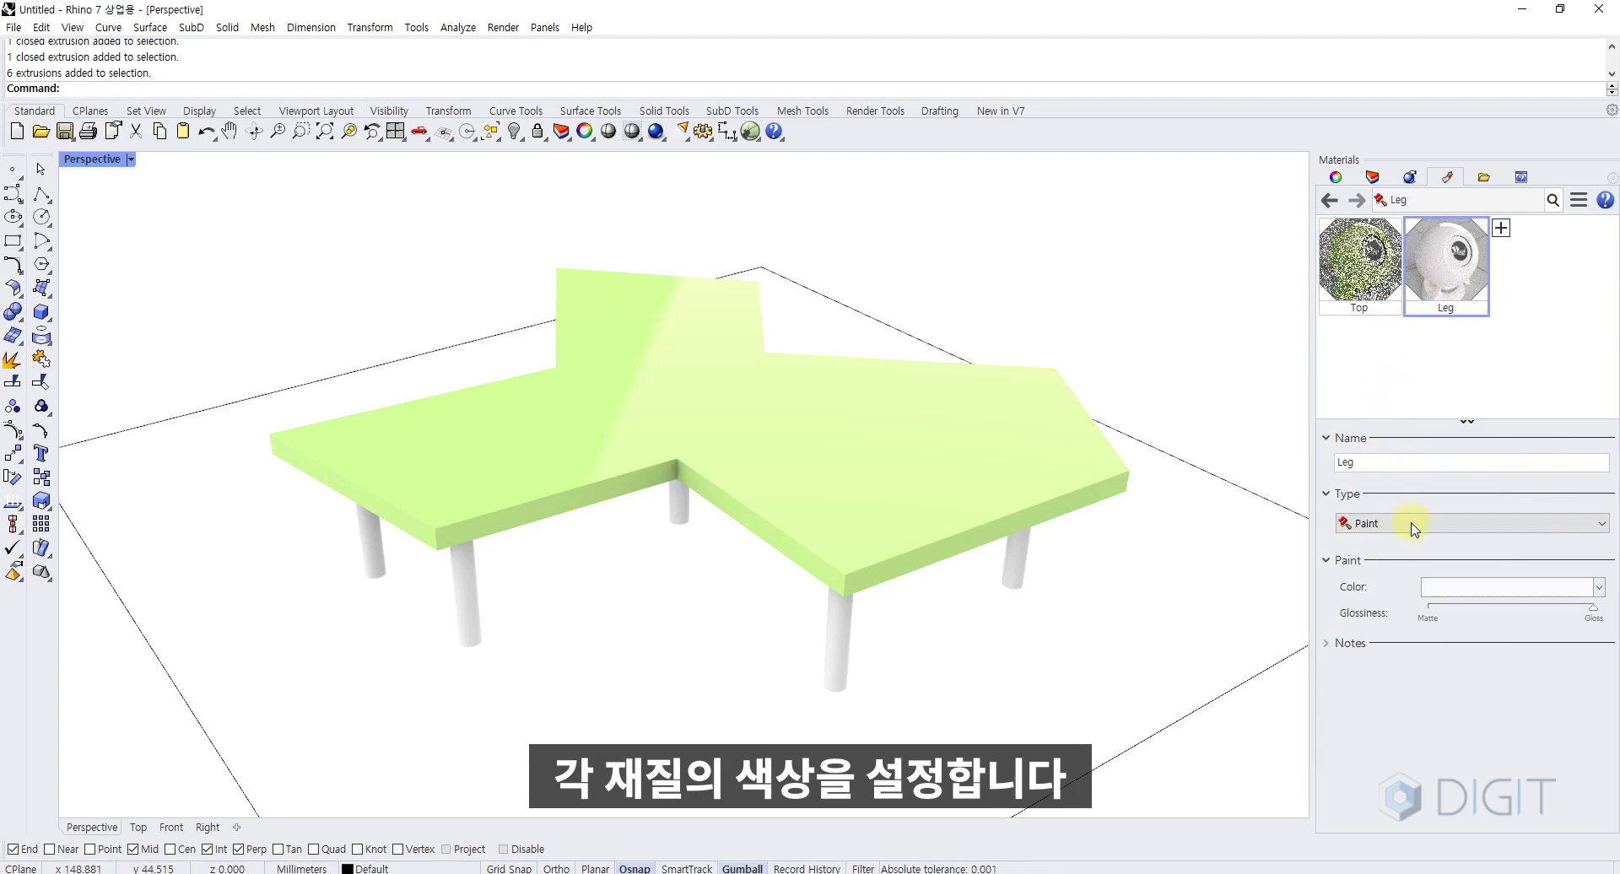
left_click(1444, 588)
left_click(1466, 512)
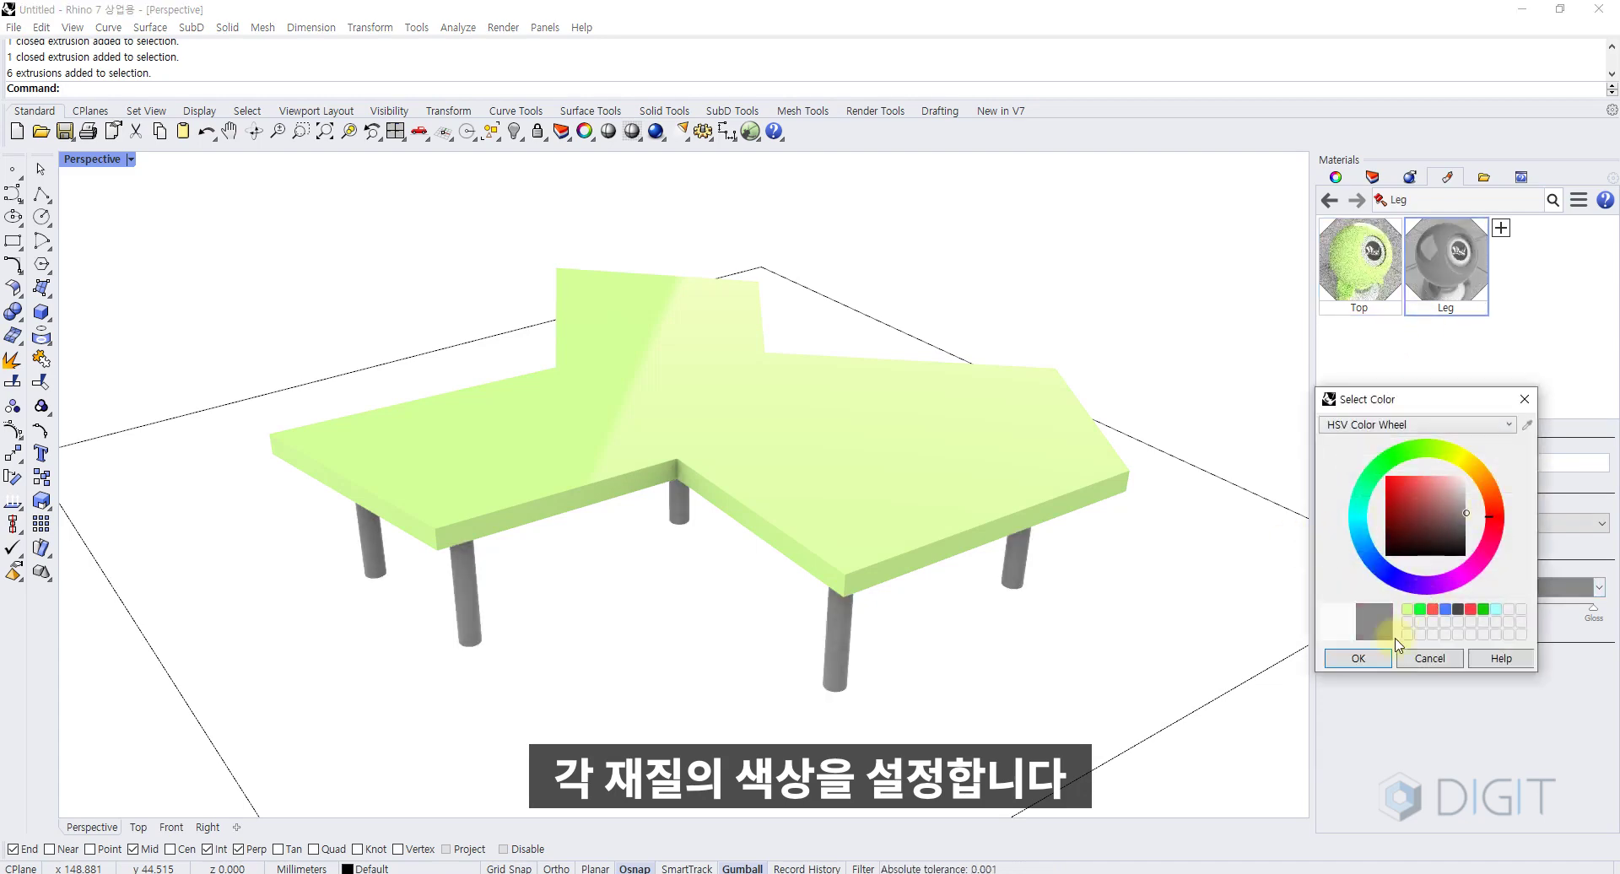
left_click(1373, 662)
right_click_drag(1229, 662, 942, 553)
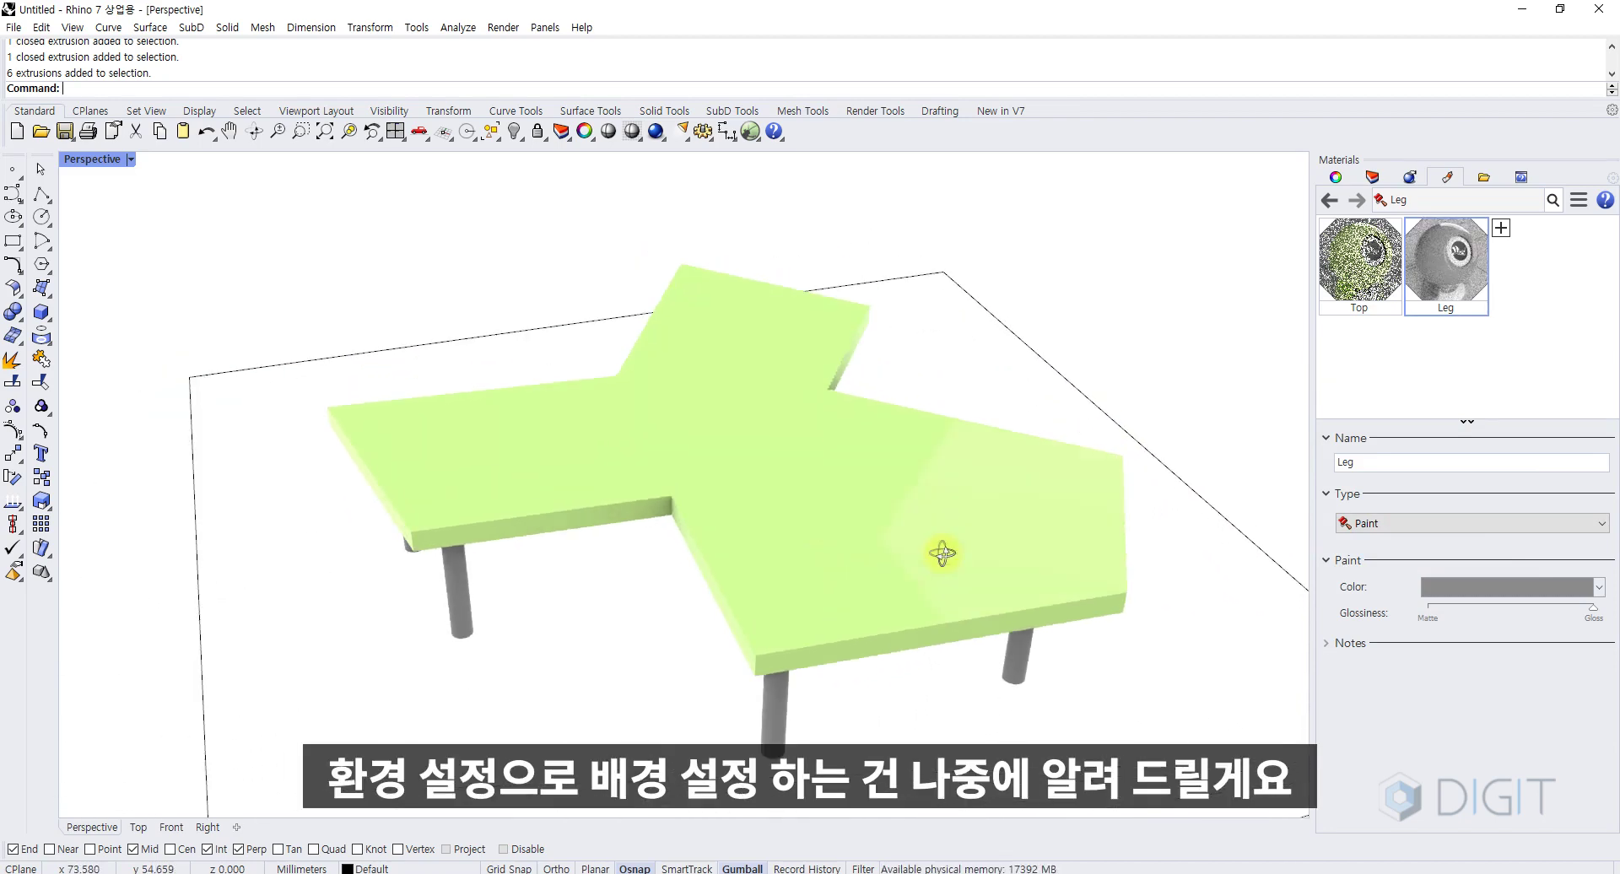
- Reopen the material list and bring up the Top material's settings
left_click(1372, 177)
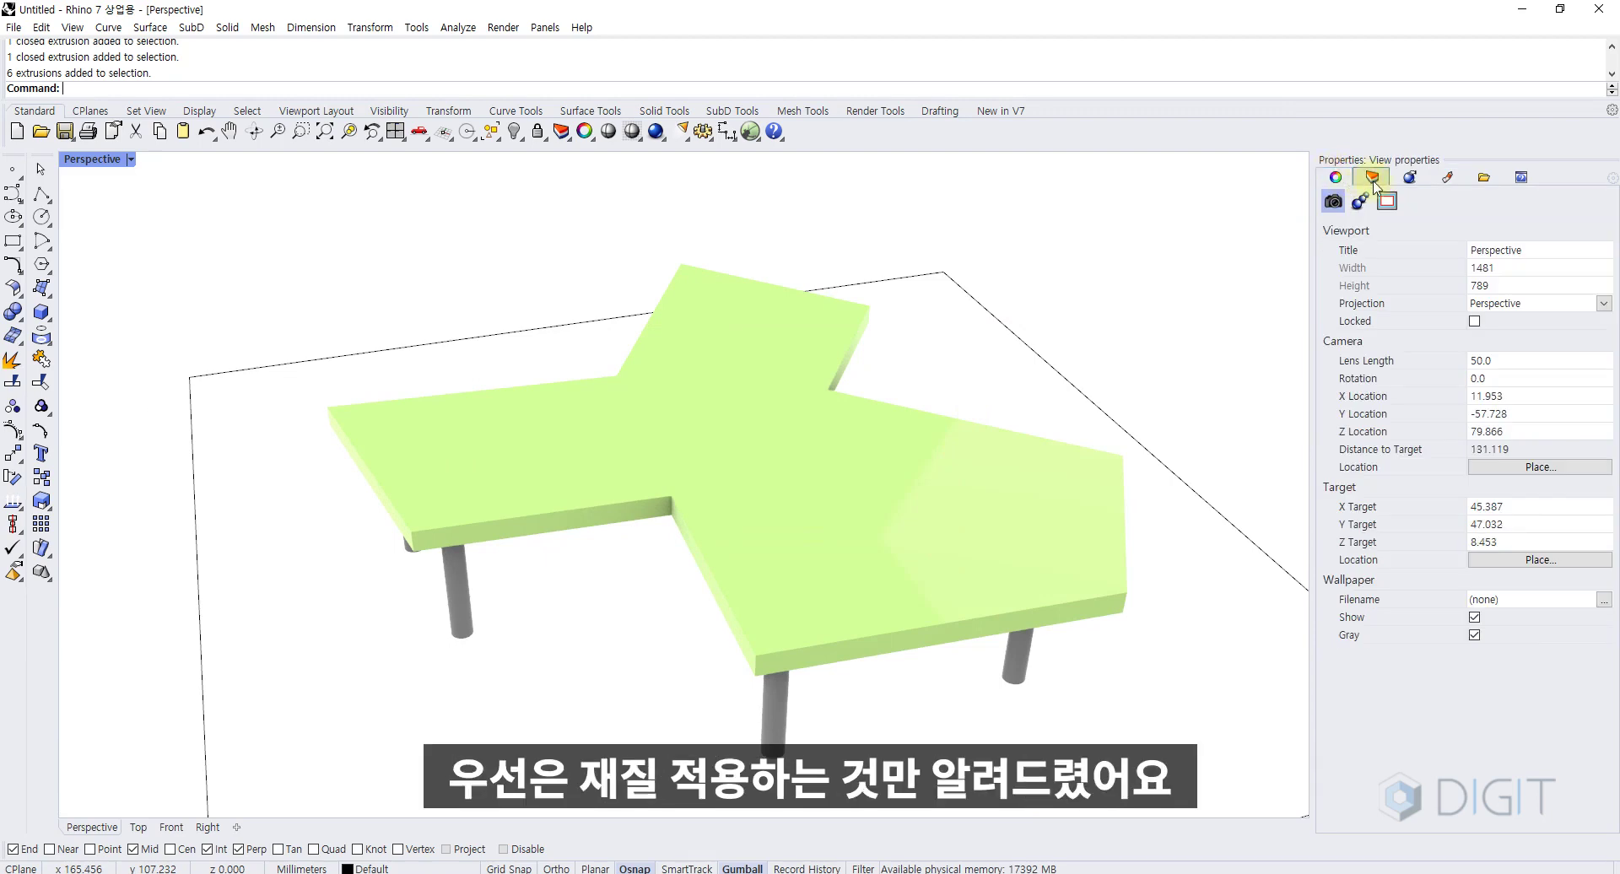
left_click(1455, 181)
left_click(1384, 268)
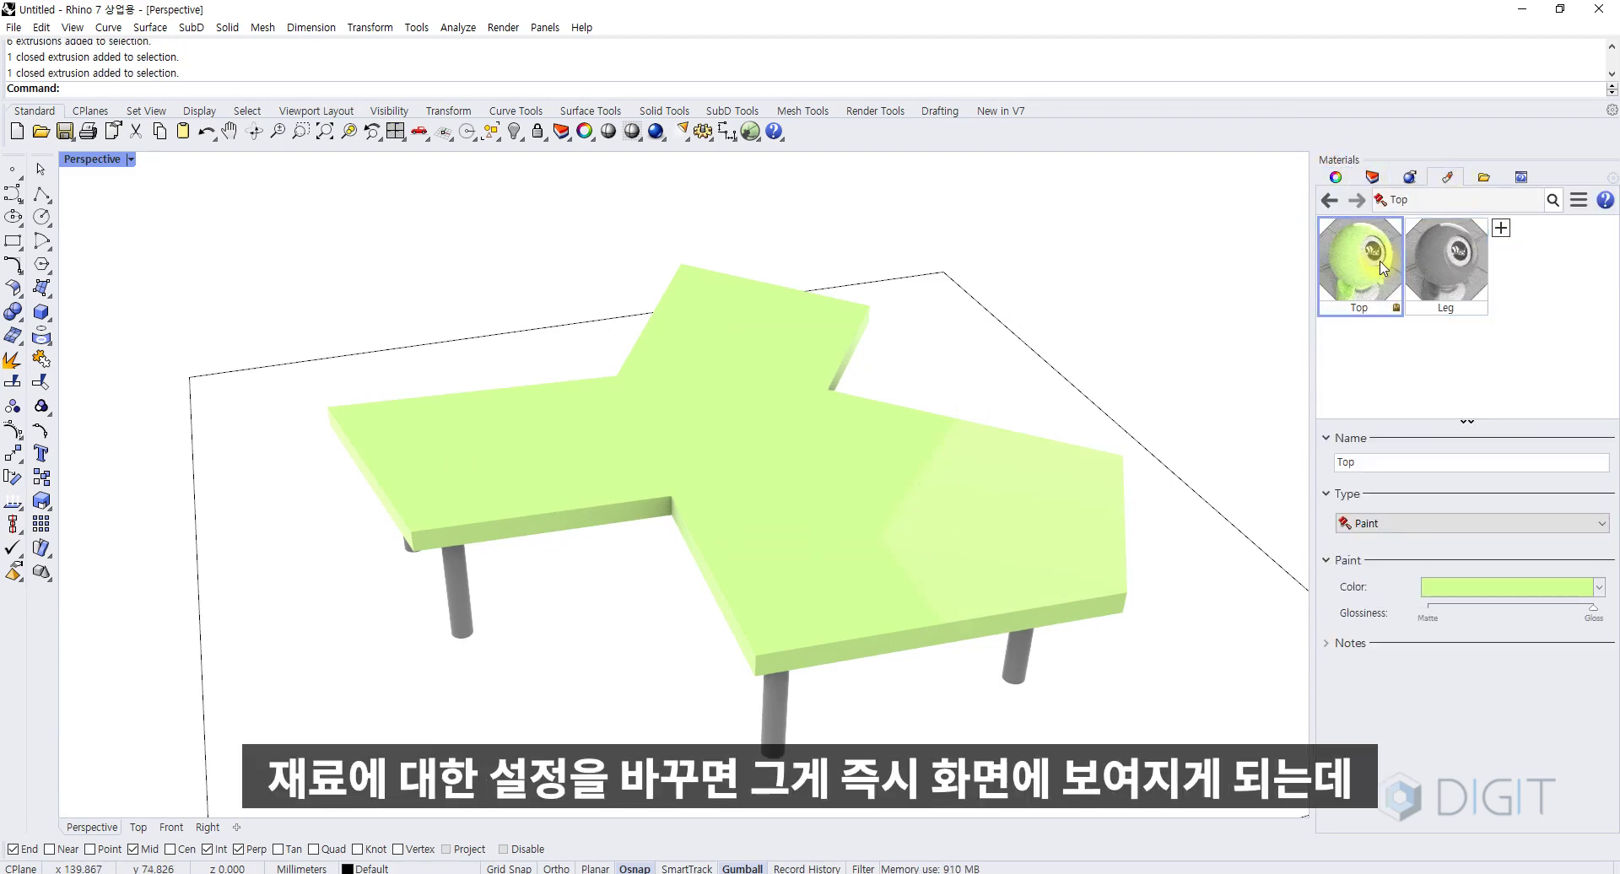